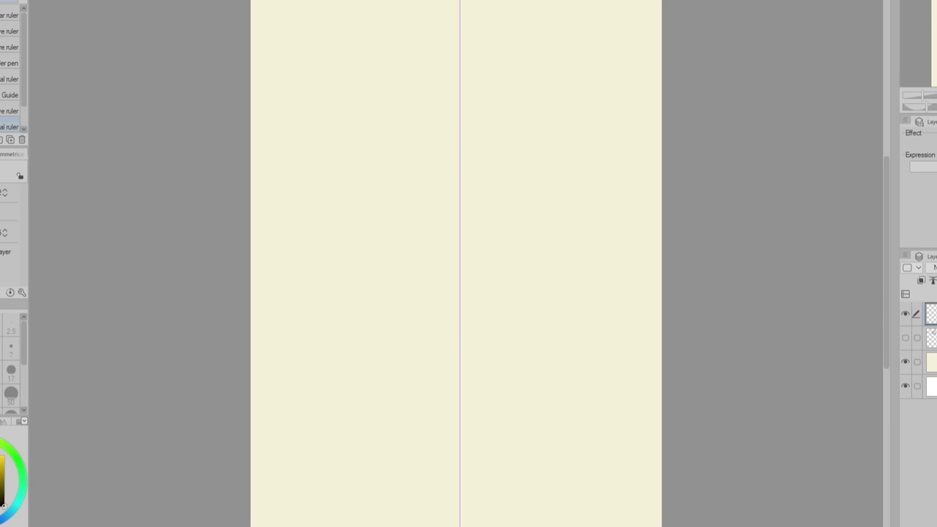
- Sketch a symmetrical front-view head with a rounded skull, pointed chin and horizontal guide line near the page's upper centre
left_click_drag(460, 75, 469, 76)
mouse_move(421, 103)
left_mouse_down()
mouse_move(425, 155)
mouse_move(520, 157)
mouse_move(489, 173)
left_mouse_up()
left_click_drag(492, 162, 470, 183)
left_click_drag(499, 103, 492, 167)
left_click_drag(468, 77, 493, 99)
mouse_move(476, 180)
left_mouse_down()
mouse_move(459, 189)
mouse_move(495, 166)
left_mouse_up()
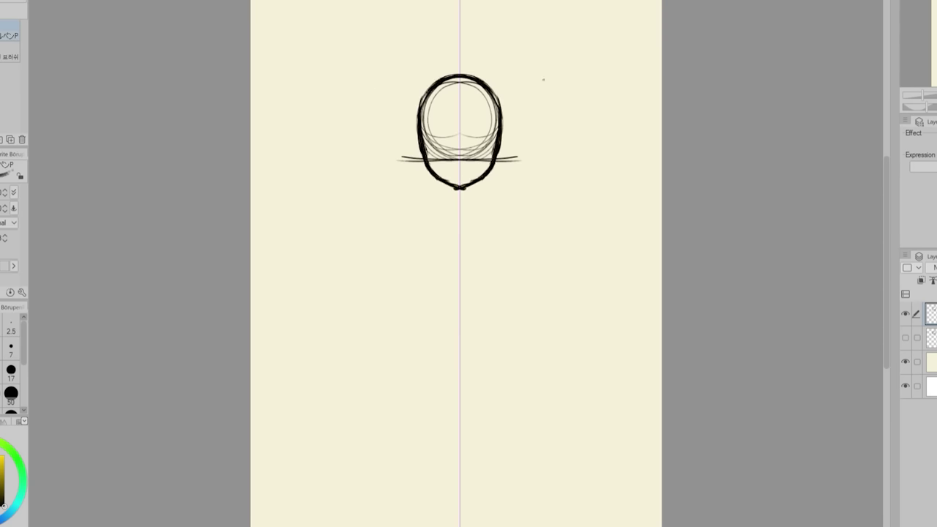
- Undo the last strokes around the chin and refine the head outline with Liquify
key("ctrl+z")
key("ctrl+z")
key("ctrl+z")
key("j")
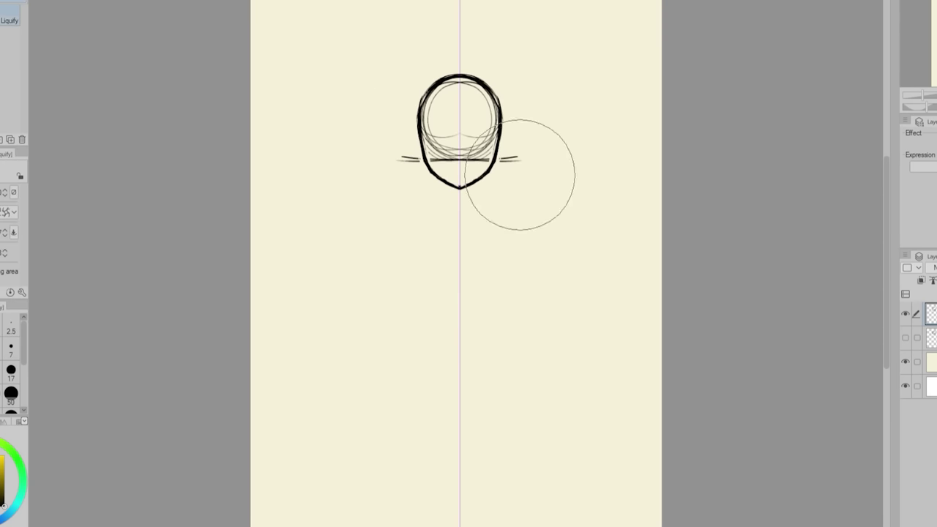
key("p")
- Draw the face's eyes, worried eyebrows, ears and large round glasses
left_click_drag(519, 176, 489, 137)
left_click_drag(478, 133, 480, 144)
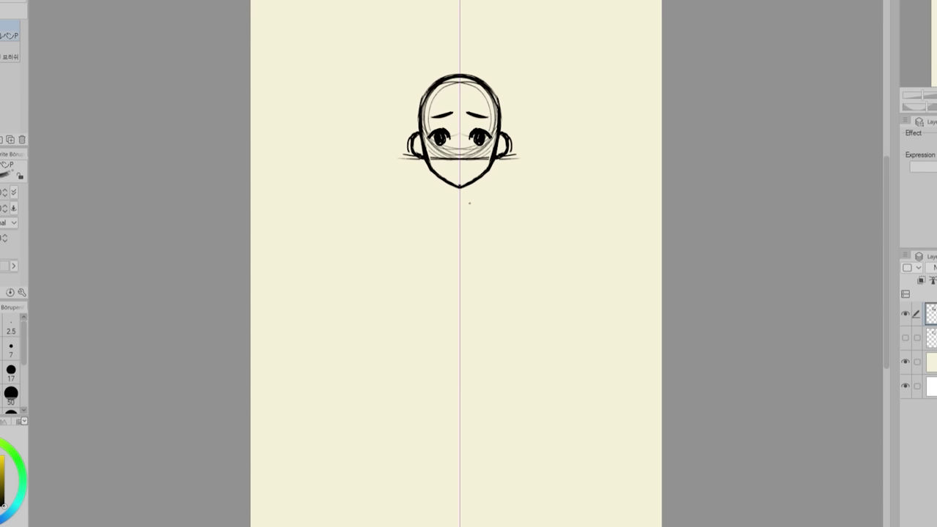
left_click_drag(463, 140, 497, 140)
mouse_move(484, 125)
left_mouse_down()
mouse_move(494, 129)
mouse_move(481, 144)
mouse_move(487, 138)
left_mouse_up()
- Add short horizontal proportion marks along the centre line below the head
key("c")
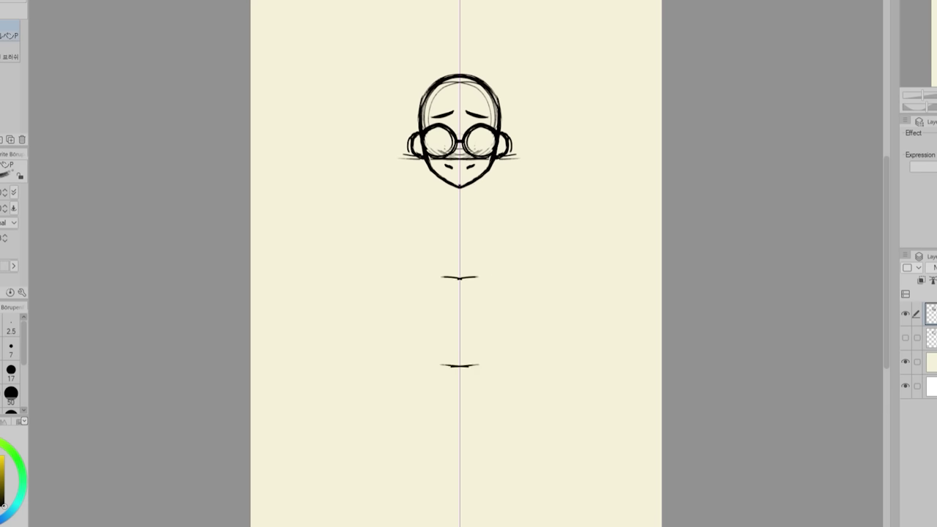
left_click_drag(489, 452, 443, 458)
left_click_drag(468, 339, 511, 334)
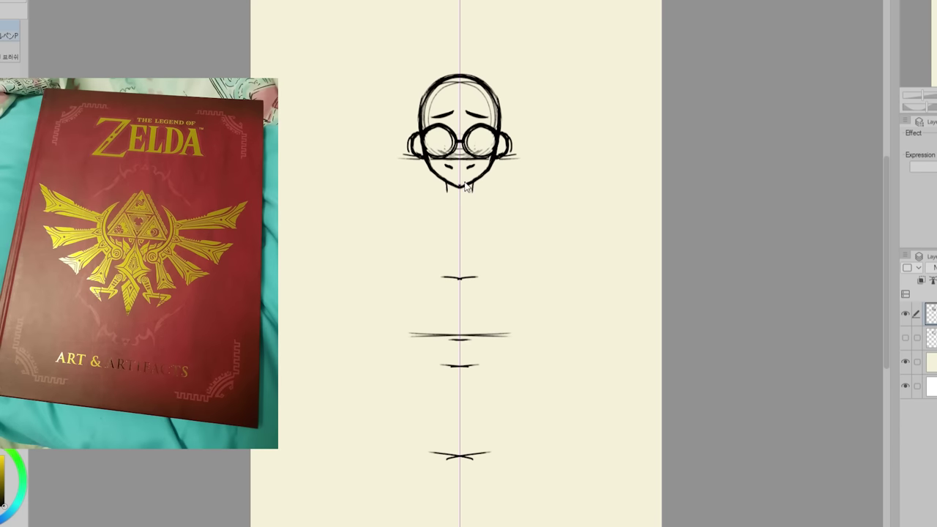
- Sketch the neck, shoulders, slim torso and long flared dress down to its hem
left_click_drag(448, 196, 431, 217)
left_click_drag(433, 204, 424, 319)
left_click_drag(423, 314, 416, 394)
left_click_drag(445, 196, 432, 204)
left_click_drag(426, 300, 416, 380)
mouse_move(421, 324)
left_mouse_down()
mouse_move(418, 408)
mouse_move(478, 415)
left_mouse_up()
left_click_drag(431, 247, 429, 296)
left_click_drag(431, 263, 420, 362)
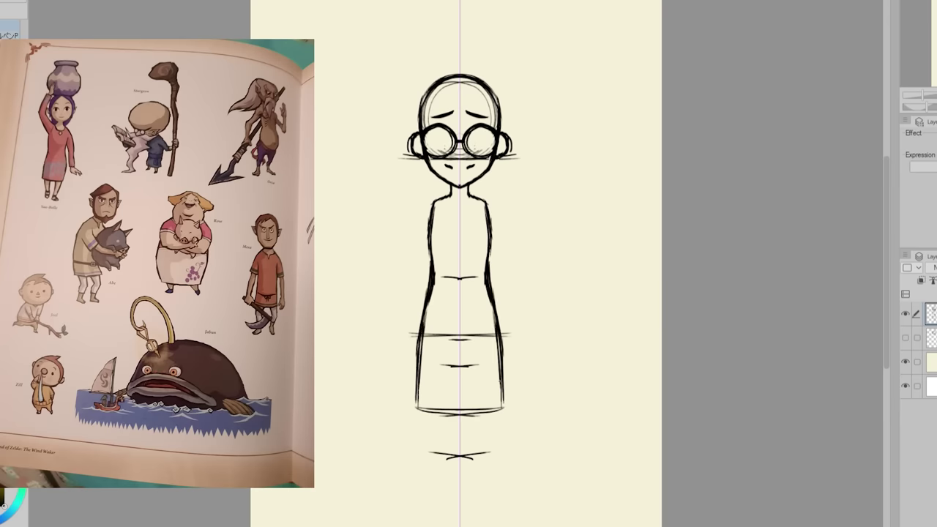
- Draw the lower legs and strapped shoes beneath the dress hem
left_click_drag(432, 414, 432, 449)
left_click_drag(447, 413, 445, 447)
left_click_drag(429, 454, 447, 450)
left_click_drag(426, 460, 454, 460)
left_click_drag(430, 412, 432, 445)
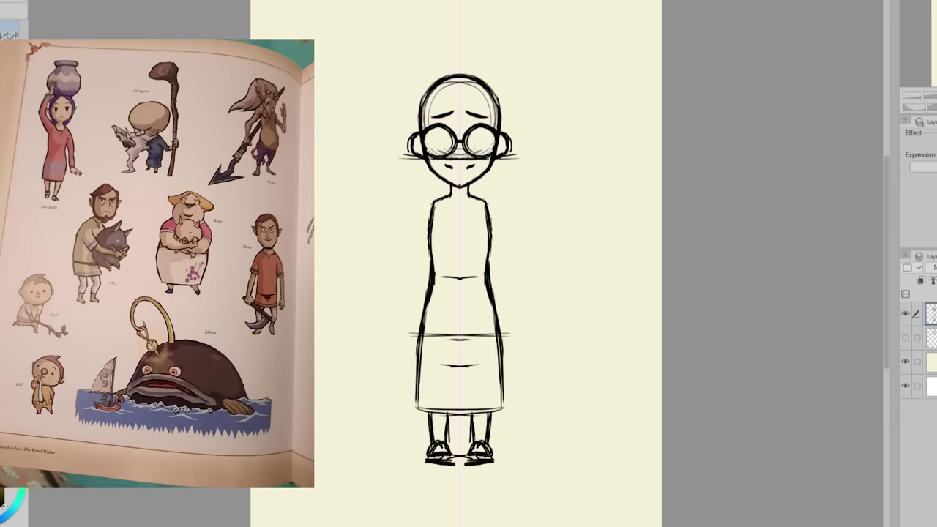
- Draw the rounded collar and the outstretched sleeved arms with cuffs and hands
left_click_drag(444, 195, 573, 278)
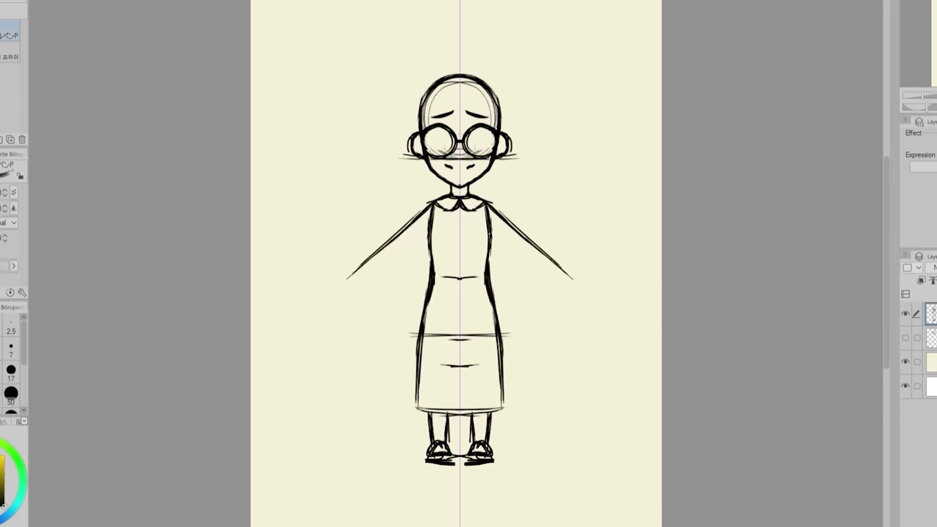
left_click_drag(492, 237, 553, 287)
mouse_move(564, 274)
left_mouse_down()
mouse_move(548, 288)
mouse_move(556, 288)
left_mouse_up()
mouse_move(507, 221)
left_mouse_down()
mouse_move(562, 272)
mouse_move(556, 290)
left_mouse_up()
mouse_move(559, 267)
left_mouse_down()
mouse_move(546, 285)
mouse_move(592, 284)
mouse_move(567, 302)
left_mouse_up()
key("ctrl+z")
left_click_drag(578, 282, 601, 285)
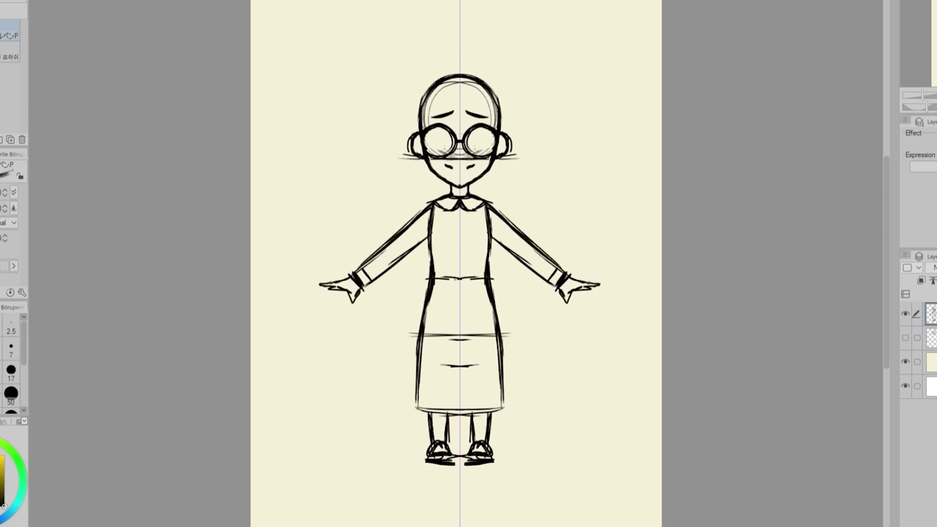
- Draw a waist apron with paint stains over the front of the dress
left_click_drag(430, 279, 460, 279)
mouse_move(434, 285)
left_mouse_down()
mouse_move(435, 387)
mouse_move(460, 385)
left_mouse_up()
left_click_drag(436, 285, 435, 383)
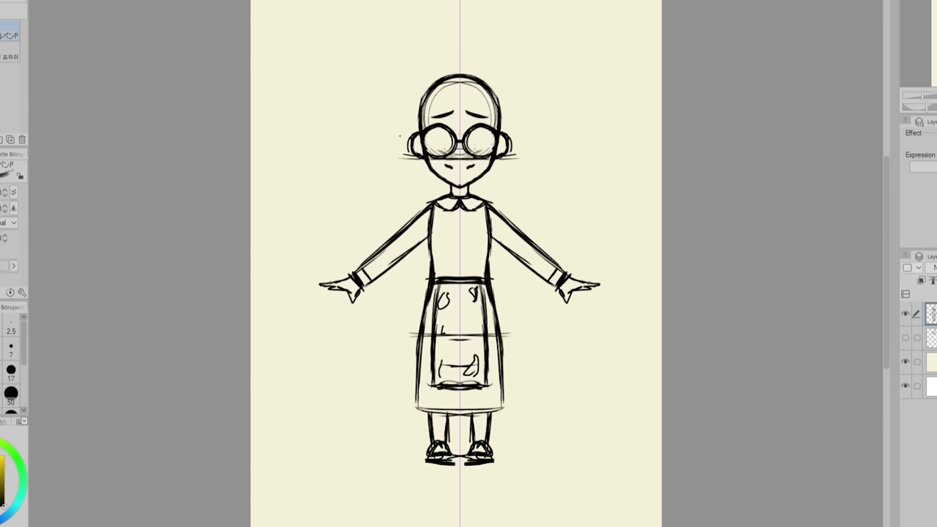
- Draw long, straight, centre-parted hair framing the face and falling past the shoulders
left_click_drag(459, 82, 442, 112)
left_click_drag(423, 158, 423, 185)
left_click_drag(419, 137, 438, 236)
left_click_drag(460, 63, 411, 96)
left_click_drag(419, 85, 407, 186)
left_click_drag(419, 151, 413, 216)
left_click_drag(438, 176, 431, 202)
mouse_move(430, 163)
left_mouse_down()
mouse_move(426, 196)
mouse_move(411, 217)
left_mouse_up()
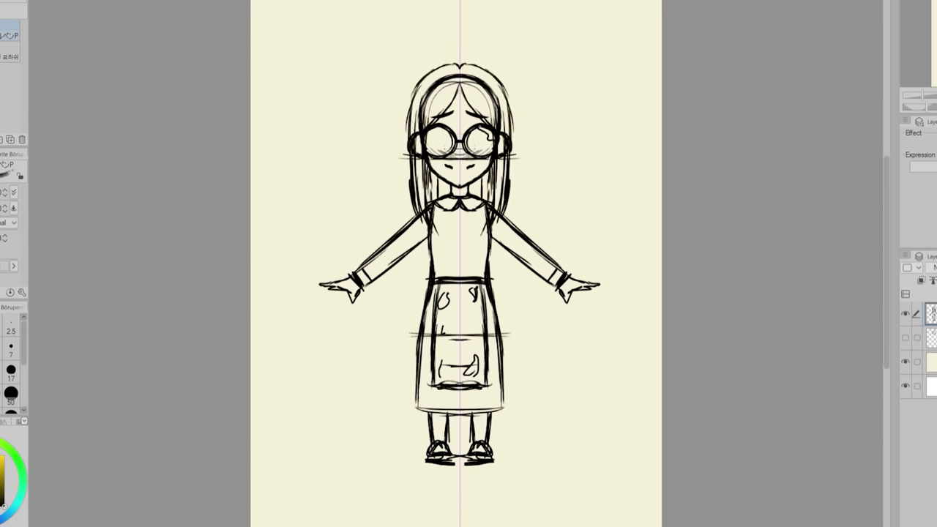
- Draw a paintbrush on one side of the character and a paint palette on the other
mouse_move(587, 196)
left_mouse_down()
mouse_move(569, 247)
mouse_move(595, 192)
left_mouse_up()
left_click_drag(592, 195, 610, 180)
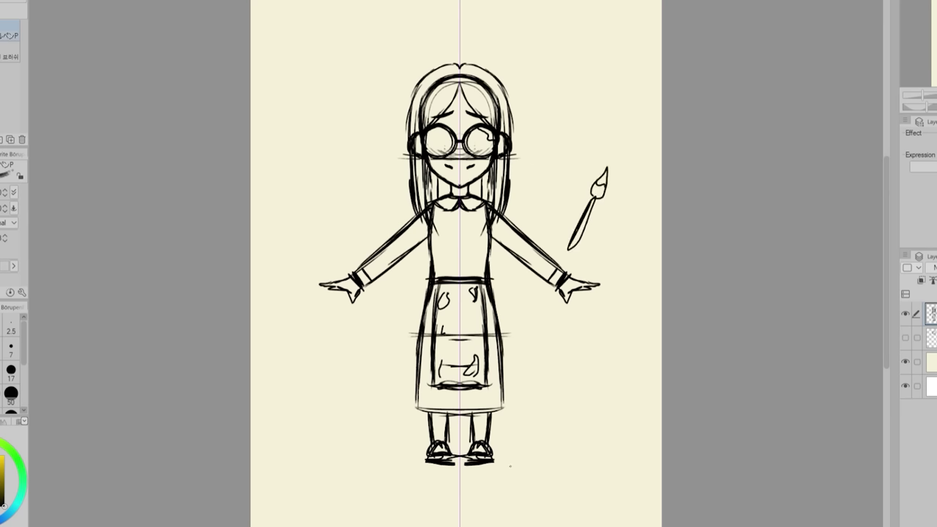
left_click_drag(356, 176, 317, 204)
key("ctrl+z")
mouse_move(356, 162)
left_mouse_down()
mouse_move(356, 182)
mouse_move(318, 205)
left_mouse_up()
left_click_drag(356, 176, 348, 211)
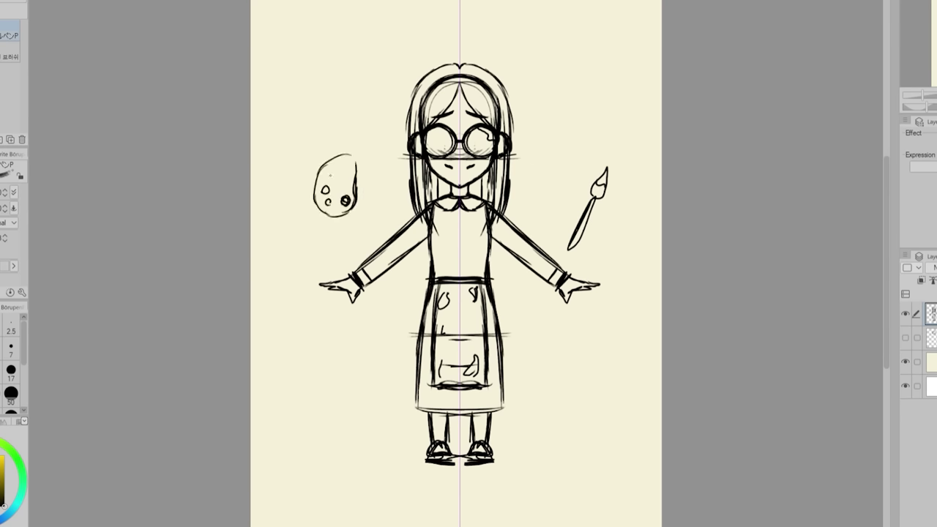
- Add paint spots to the palette, then lasso it and move it beside the paintbrush
left_click_drag(330, 176, 327, 173)
key("m")
left_click_drag(338, 163, 354, 152)
key("ctrl+t")
left_click_drag(335, 186, 546, 200)
key("Return")
key("p")
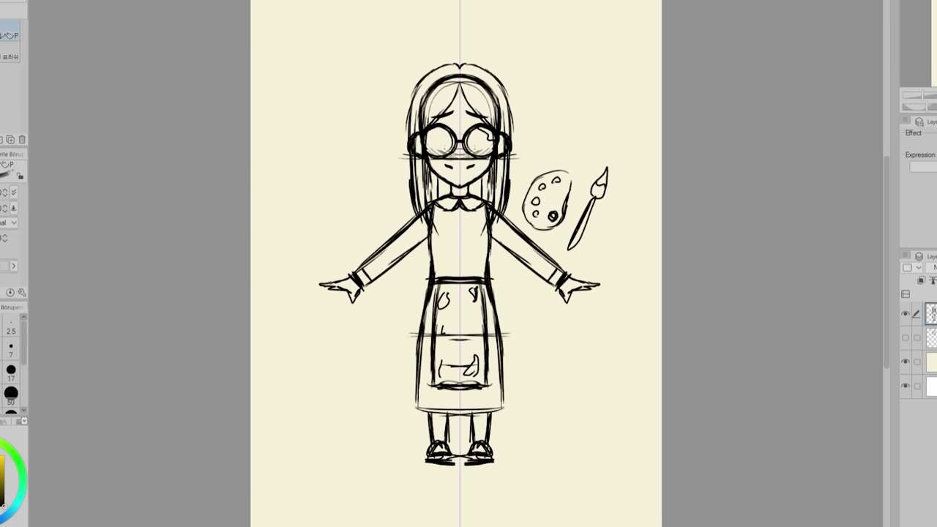
- Add a ground line under the shoes, then shrink the whole front-view sketch into the page's upper-left corner
left_click_drag(427, 462, 495, 469)
key("k")
left_click_drag(624, 301, 567, 300)
key("ctrl+t")
left_click_drag(557, 265, 445, 265)
left_click_drag(410, 256, 403, 127)
left_click_drag(436, 266, 403, 217)
key("Return")
- Create a new layer and sketch a three-quarter head from a circle, a face centre line and a jaw
key("ctrl+shift+n")
key("p")
left_click_drag(505, 83, 505, 85)
left_click_drag(519, 92, 523, 192)
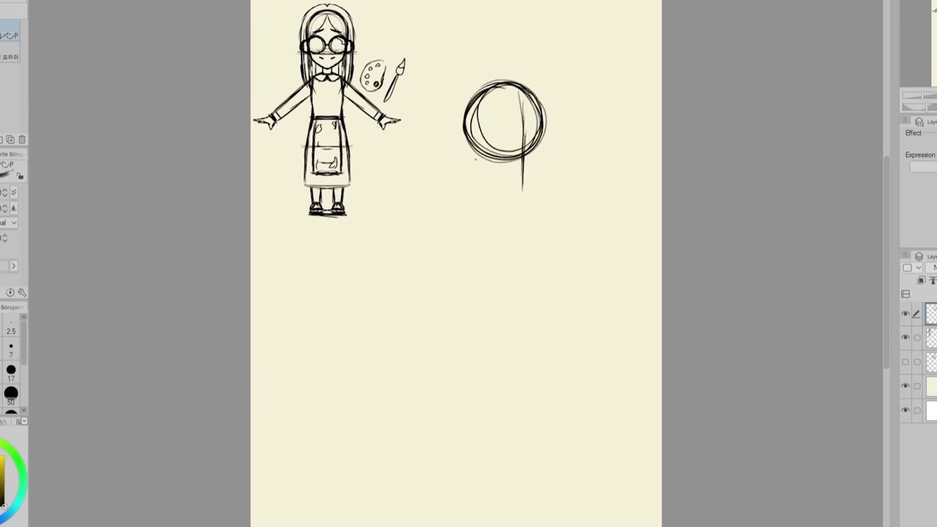
left_click_drag(470, 143, 520, 187)
left_click_drag(542, 129, 537, 172)
- Draw the round glasses, nose and raised eyebrows on the three-quarter face
left_click_drag(545, 131, 543, 129)
left_click_drag(513, 132, 504, 134)
left_click_drag(517, 164, 522, 173)
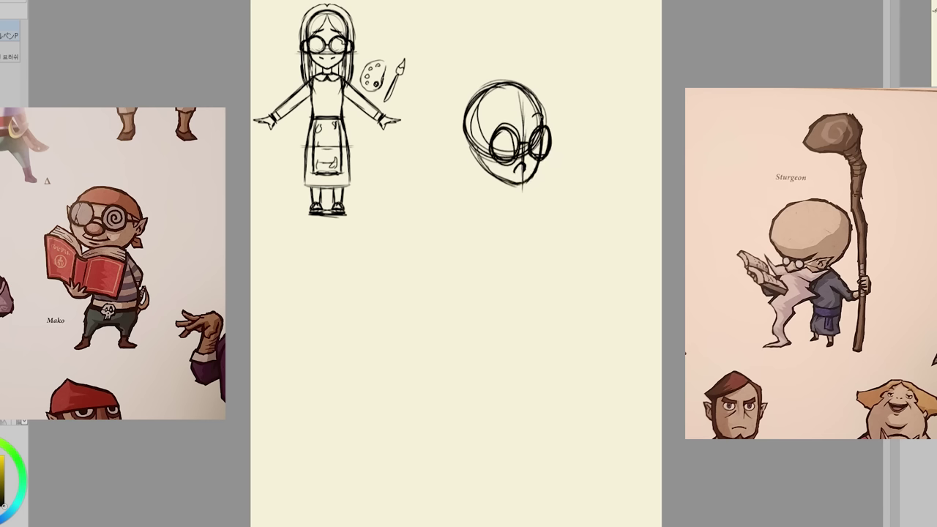
left_click_drag(489, 121, 516, 114)
left_click_drag(530, 118, 544, 113)
- Draw long parted hair around the three-quarter head with strands hanging on both sides
mouse_move(466, 139)
left_mouse_down()
mouse_move(491, 142)
mouse_move(489, 241)
left_mouse_up()
left_click_drag(552, 112, 548, 187)
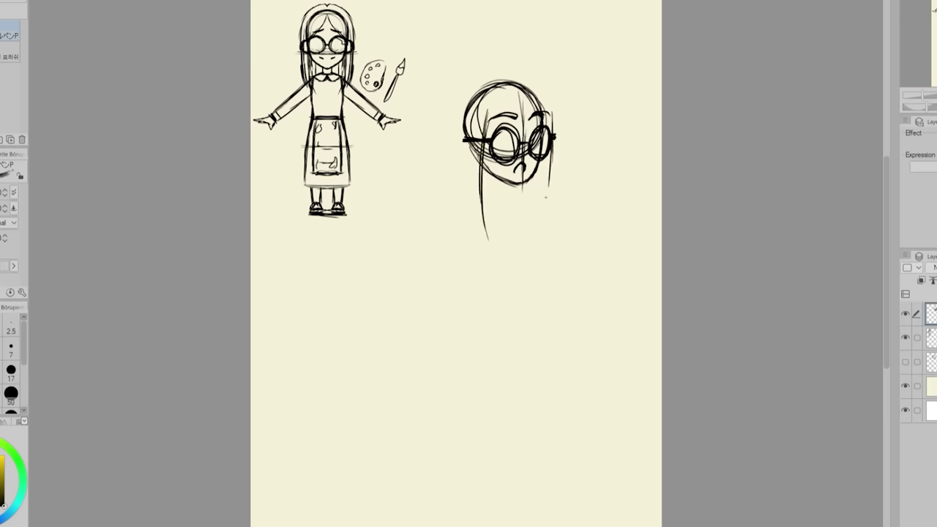
key("ctrl+z")
left_click_drag(552, 139, 537, 235)
mouse_move(525, 91)
left_mouse_down()
mouse_move(483, 138)
mouse_move(542, 120)
left_mouse_up()
left_click_drag(545, 88, 554, 132)
left_click_drag(495, 74, 453, 194)
left_click_drag(495, 72, 542, 81)
left_click_drag(458, 144, 454, 195)
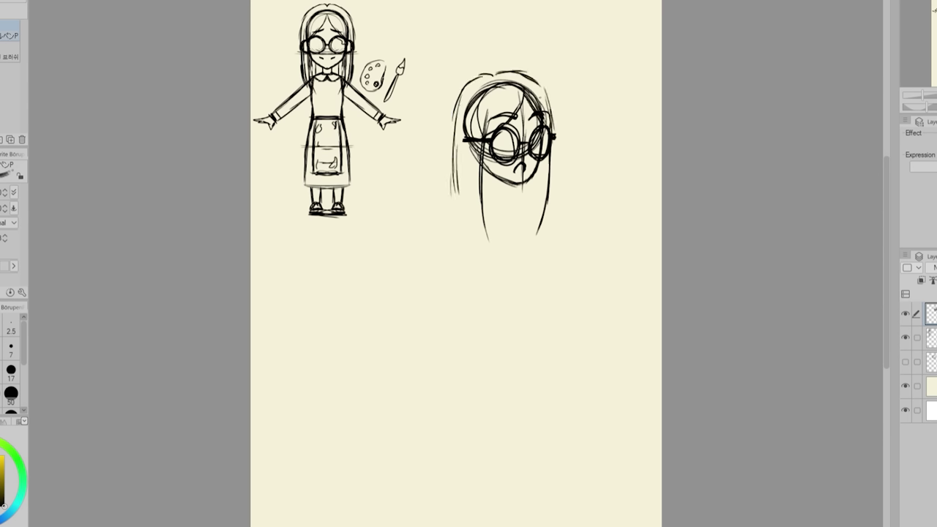
left_click_drag(531, 76, 553, 128)
left_click_drag(551, 140, 549, 208)
- Sketch the neck and add horizontal guide lines for the waist, knees and ground
left_click_drag(486, 168, 485, 184)
left_click_drag(510, 183, 507, 203)
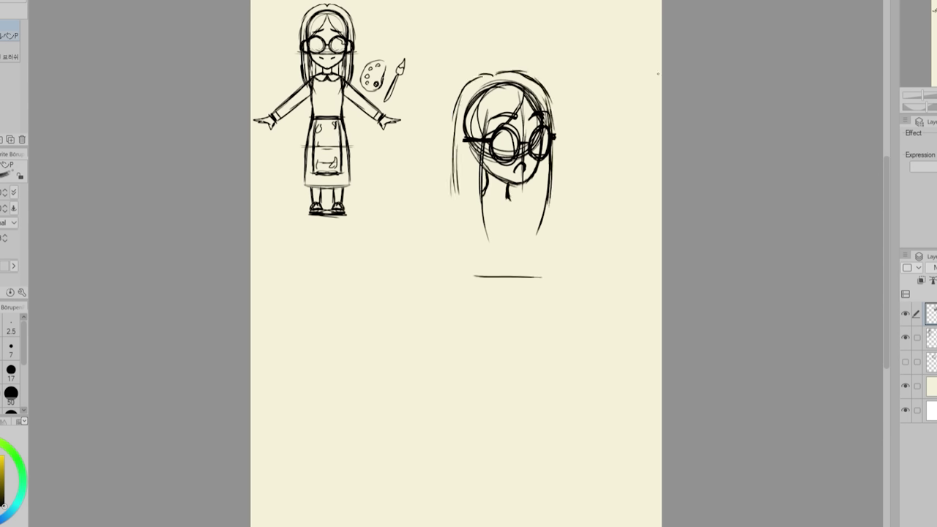
left_click_drag(459, 360, 565, 360)
left_click_drag(450, 445, 586, 449)
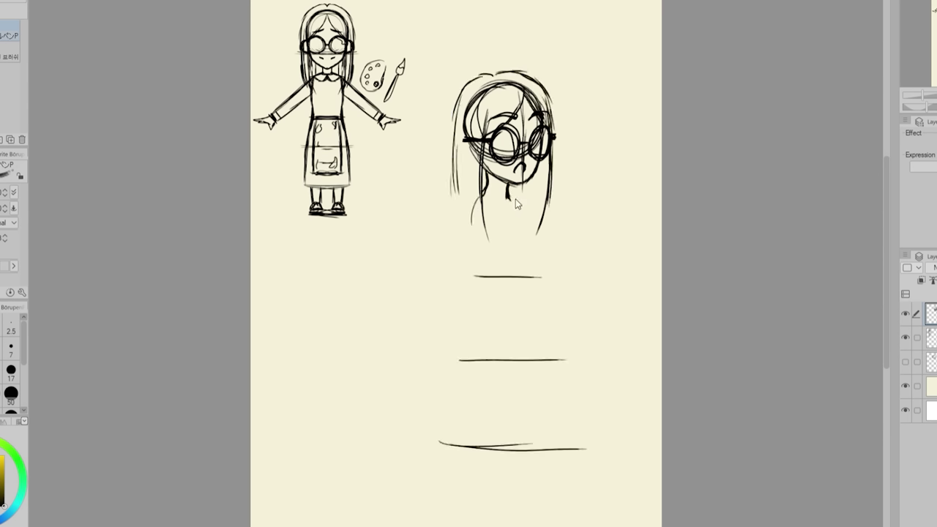
- Sketch the three-quarter torso and the flared skirt with a curved hem
left_click_drag(484, 195, 478, 279)
left_click_drag(508, 198, 521, 275)
left_click_drag(526, 211, 533, 275)
left_click_drag(479, 237, 469, 310)
left_click_drag(527, 242, 535, 335)
left_click_drag(476, 277, 451, 366)
left_click_drag(472, 303, 449, 400)
left_click_drag(534, 322, 540, 407)
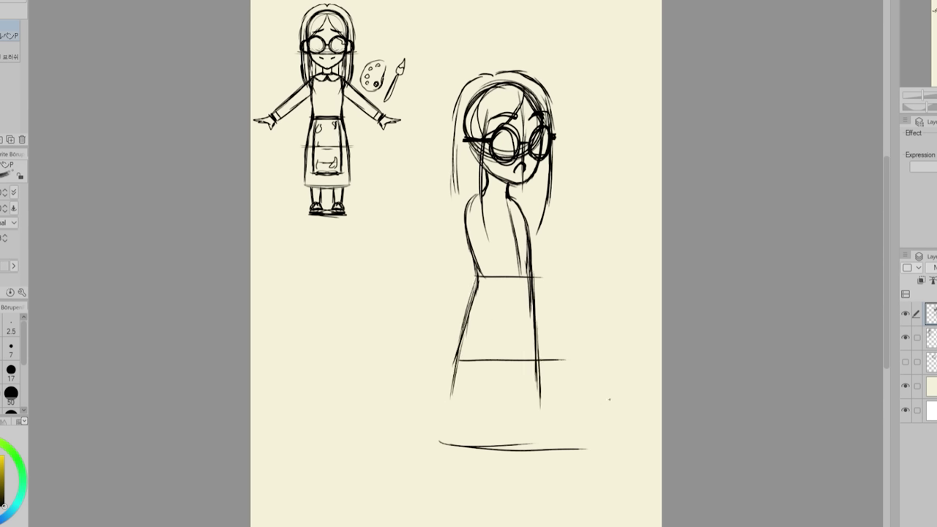
left_click_drag(442, 405, 537, 405)
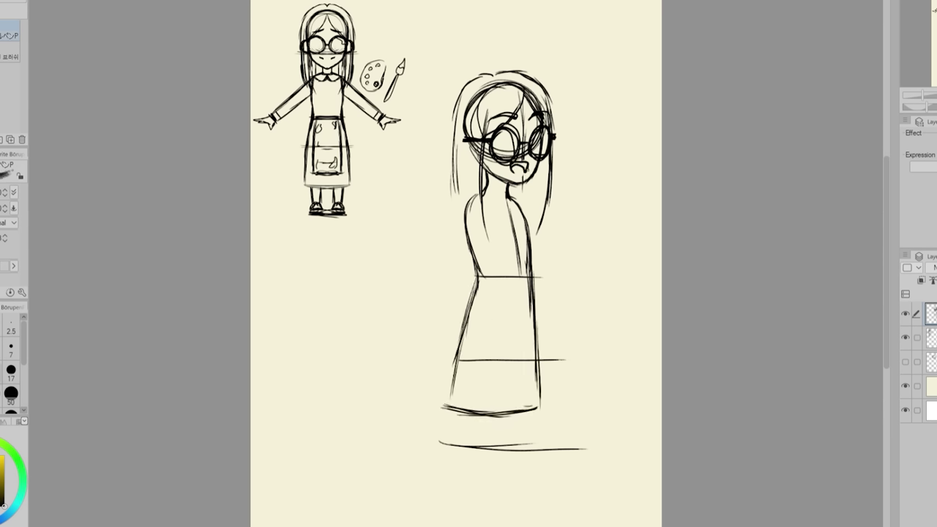
- Add the collar and a waistband apron with paint stains to the three-quarter figure
left_click_drag(496, 216, 479, 196)
mouse_move(476, 276)
left_mouse_down()
mouse_move(532, 280)
mouse_move(545, 380)
left_mouse_up()
left_click_drag(493, 291, 482, 396)
left_click_drag(481, 397, 556, 397)
left_click_drag(504, 297, 501, 300)
left_click_drag(496, 364, 513, 353)
left_click_drag(535, 320, 539, 351)
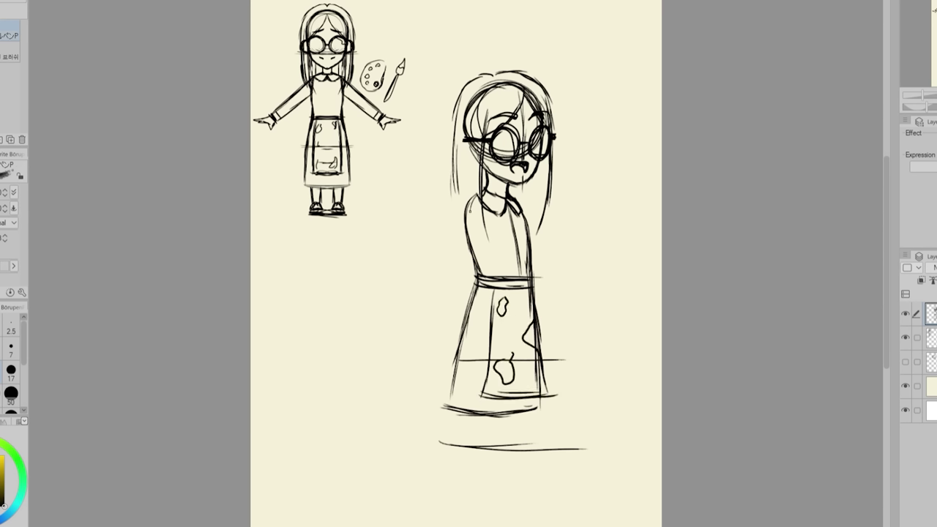
- Build the near arm bent at the elbow, with its hand holding a paintbrush
left_click_drag(473, 199, 469, 224)
mouse_move(466, 220)
left_mouse_down()
mouse_move(449, 271)
mouse_move(463, 265)
left_mouse_up()
mouse_move(448, 272)
left_mouse_down()
mouse_move(461, 280)
mouse_move(514, 250)
mouse_move(514, 266)
left_mouse_up()
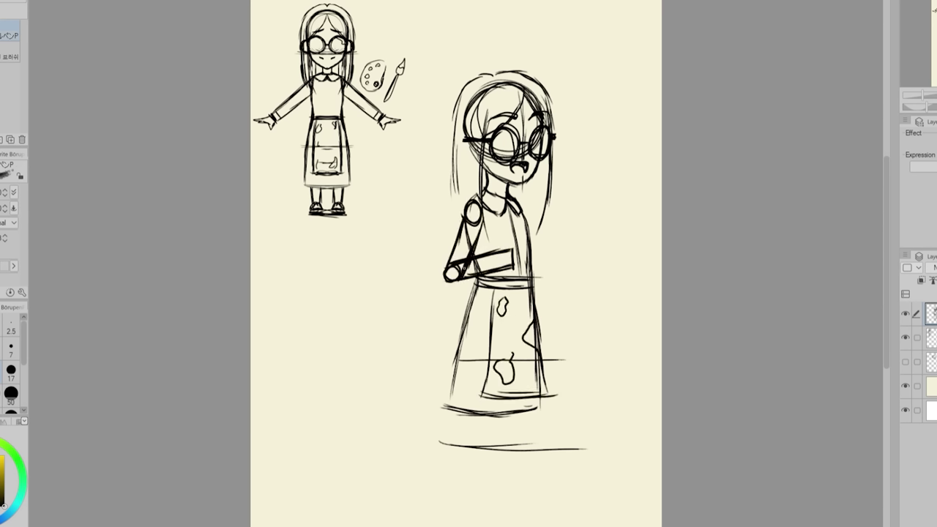
left_click_drag(472, 197, 466, 219)
left_click_drag(461, 218, 444, 278)
left_click_drag(511, 254, 554, 231)
left_click_drag(551, 234, 536, 266)
left_click_drag(511, 269, 539, 265)
left_click_drag(518, 267, 602, 208)
- Draw the far forearm reaching forward with its hand holding a paint palette
mouse_move(602, 209)
left_mouse_down()
mouse_move(576, 235)
mouse_move(558, 278)
left_mouse_up()
left_click_drag(561, 261, 615, 239)
left_click_drag(556, 280, 615, 248)
key("ctrl+z")
left_click_drag(595, 243, 635, 229)
left_click_drag(596, 264, 649, 255)
left_click_drag(629, 248, 650, 257)
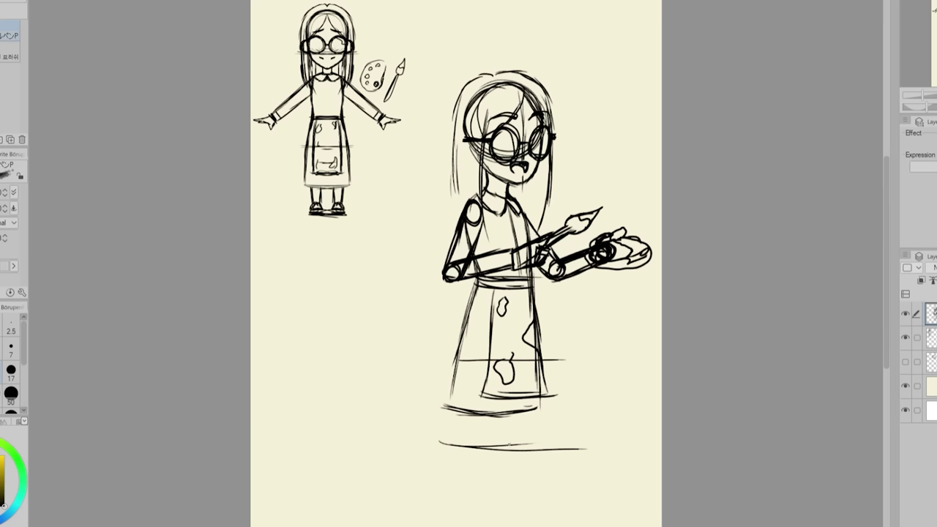
- Draw the lower legs and strapped shoes under the three-quarter skirt
left_click_drag(472, 413, 474, 454)
left_click_drag(484, 416, 485, 457)
left_click_drag(470, 460, 504, 462)
left_click_drag(467, 466, 504, 467)
left_click_drag(504, 414, 494, 441)
left_click_drag(510, 439, 533, 464)
- Lasso the lower legs and shoes and transform them to sit slightly further forward
key("m")
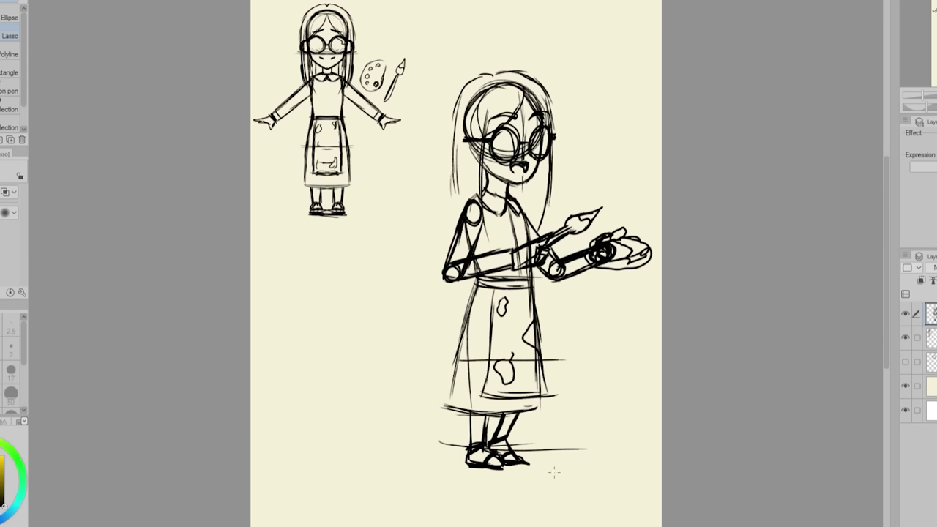
left_click_drag(449, 419, 568, 415)
key("ctrl+t")
key("Return")
- Nudge the near elbow and the palette hand inward with Liquify
key("j")
left_click_drag(438, 271, 447, 270)
left_click_drag(644, 255, 636, 254)
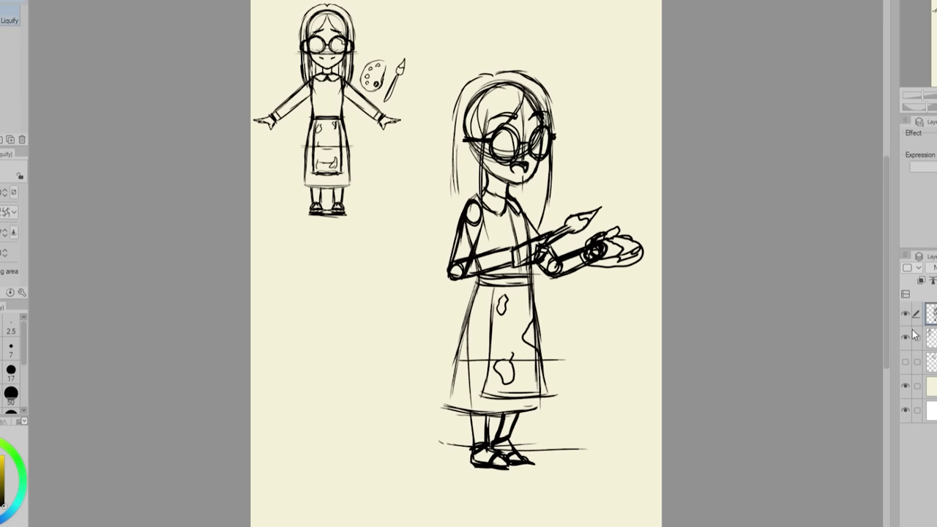
- Hide the front-view sketch layer, then enlarge the three-quarter figure and centre it on the page
left_click(906, 338)
key("ctrl+t")
mouse_move(442, 71)
left_mouse_down()
mouse_move(352, 2)
mouse_move(368, 28)
left_mouse_up()
key("Return")
- Strengthen the long hair with added strands beside the face and behind the shoulders
key("p")
left_click_drag(382, 103, 390, 205)
left_click_drag(434, 63, 422, 146)
left_click_drag(425, 111, 438, 197)
left_click_drag(433, 62, 420, 146)
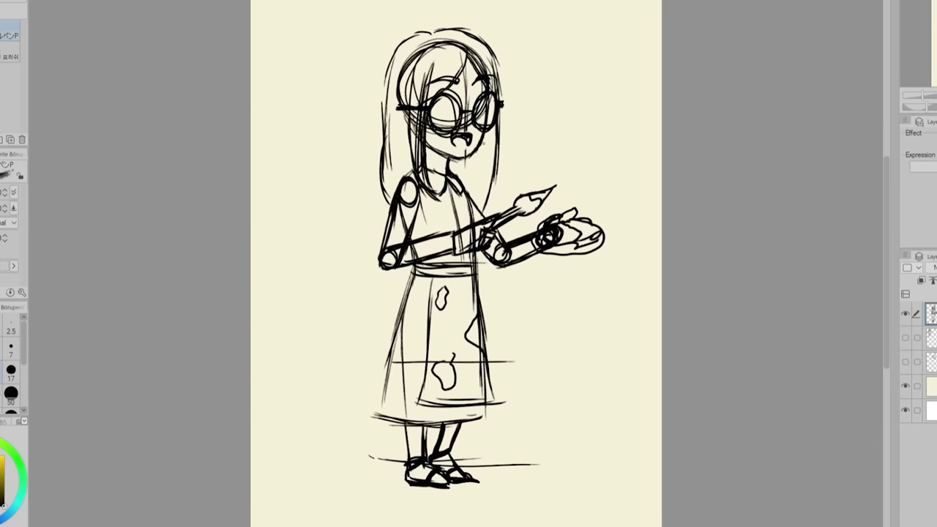
left_click_drag(499, 140, 477, 207)
left_click_drag(457, 174, 489, 215)
- Lasso the skirt and legs of the sketched figure and transform them so the lower end leans slightly forward
key("h")
key("m")
left_click_drag(568, 275, 628, 397)
key("ctrl+t")
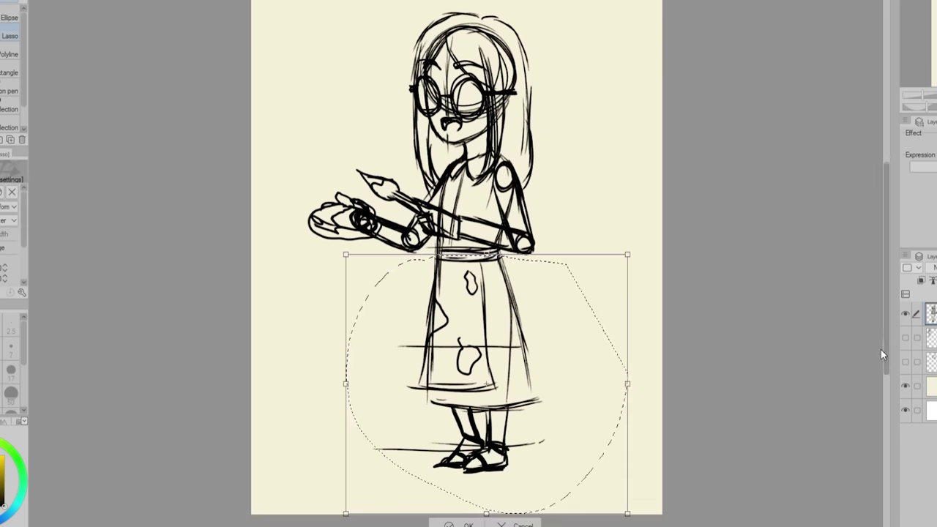
left_click_drag(487, 512, 482, 512)
key("Return")
key("ctrl+d")
- Nudge the mouth, near shoulder and chest with Liquify, then apply the layer colour effect to the sketch
key("j")
left_click_drag(451, 126, 458, 118)
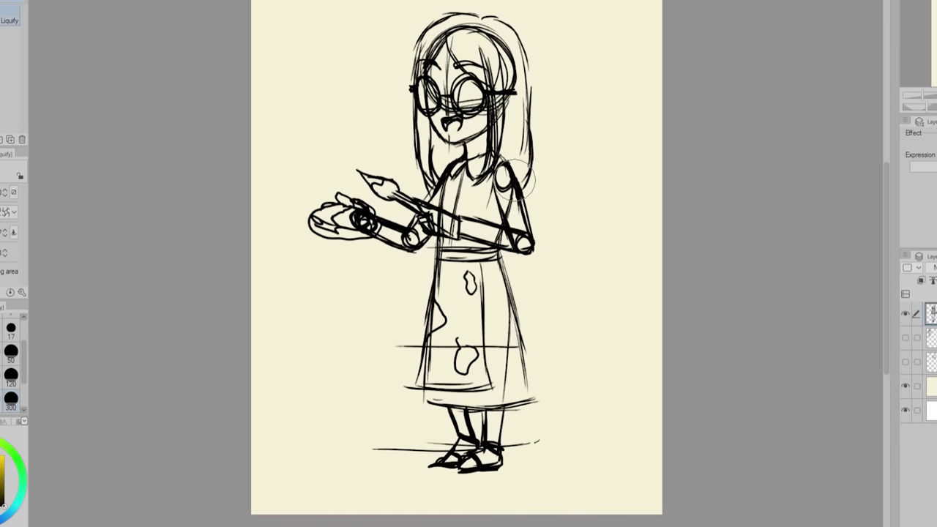
left_click_drag(512, 177, 507, 180)
left_click_drag(459, 193, 450, 194)
key("h")
scroll(456, 264, "up", 1)
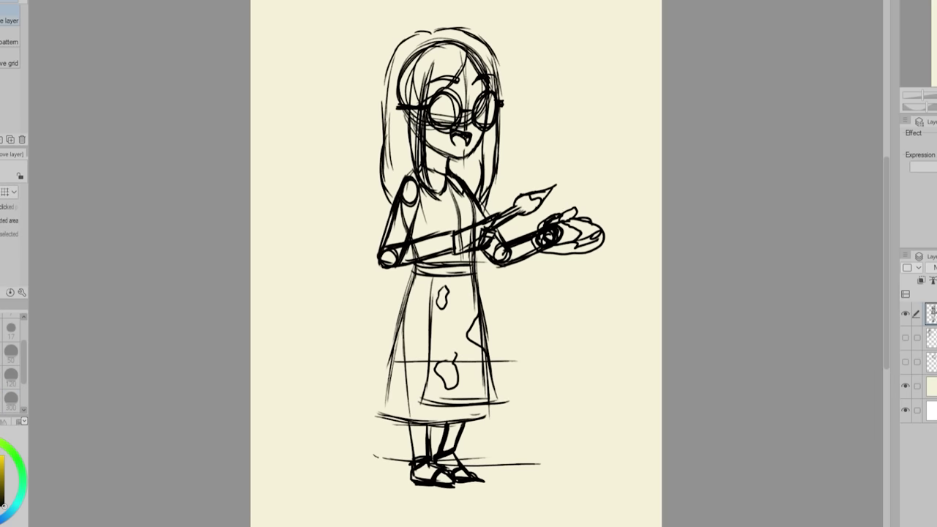
left_click(927, 133)
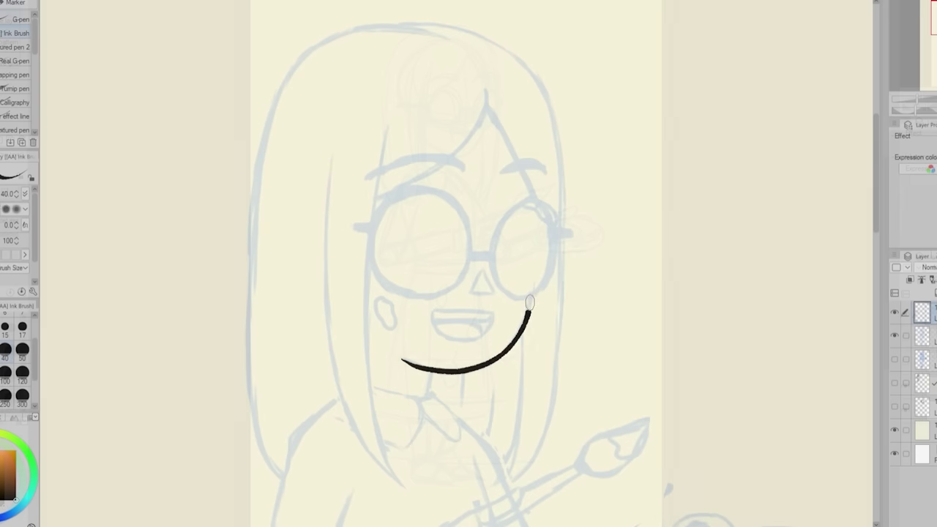
- Ink the jawline, neck and open smiling mouth over the blue sketch with the 40-size ink brush
key("ctrl+z")
mouse_move(533, 296)
left_mouse_down()
mouse_move(492, 345)
mouse_move(396, 356)
left_mouse_up()
left_click_drag(423, 399, 424, 370)
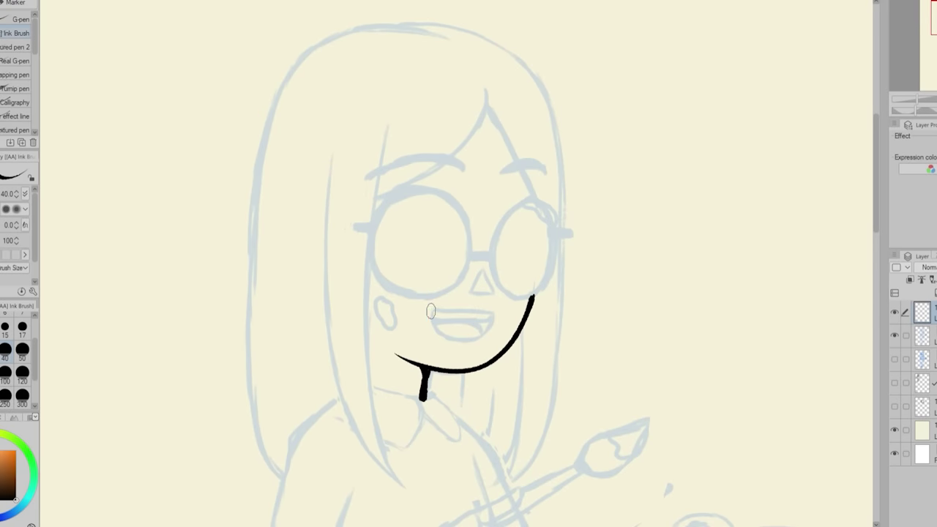
mouse_move(430, 312)
left_mouse_down()
mouse_move(491, 326)
mouse_move(431, 311)
mouse_move(483, 277)
mouse_move(469, 296)
left_mouse_up()
key("ctrl+z")
- Ink the round glasses with both lens frames and the bridge, and refine the far lens with Liquify
mouse_move(352, 227)
left_mouse_down()
mouse_move(379, 199)
mouse_move(458, 282)
mouse_move(369, 229)
left_mouse_up()
key("e")
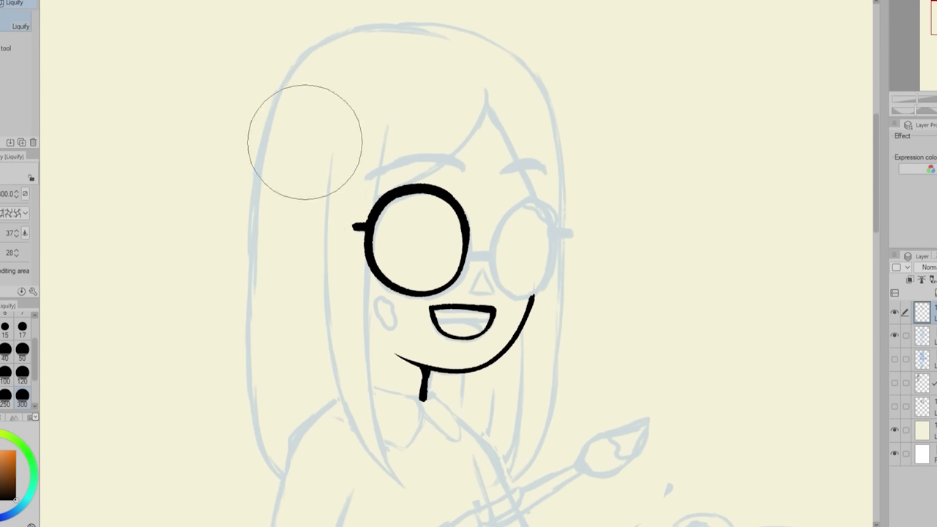
key("p")
mouse_move(491, 254)
left_mouse_down()
mouse_move(476, 248)
mouse_move(492, 255)
left_mouse_up()
key("h")
key("h")
mouse_move(532, 196)
left_mouse_down()
mouse_move(539, 287)
mouse_move(533, 198)
left_mouse_up()
left_click_drag(534, 289, 530, 305)
key("j")
left_click_drag(512, 214, 504, 206)
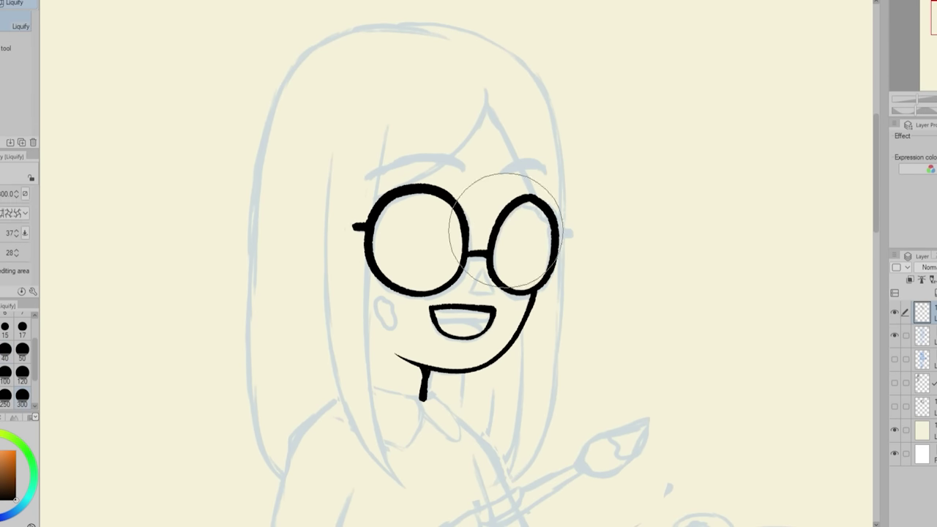
- Ink the hair's parting and fringe, its outer contour on both sides, and the long near strand beside the face
key("p")
key("ctrl+z")
mouse_move(491, 77)
left_mouse_down()
mouse_move(425, 172)
mouse_move(399, 188)
left_mouse_up()
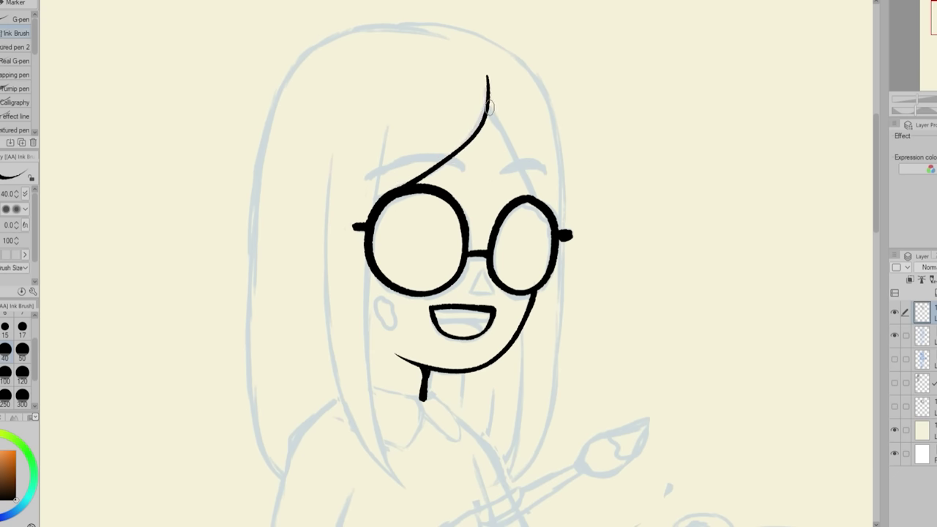
left_click_drag(487, 102, 541, 202)
mouse_move(417, 26)
left_mouse_down()
mouse_move(257, 173)
mouse_move(274, 476)
left_mouse_up()
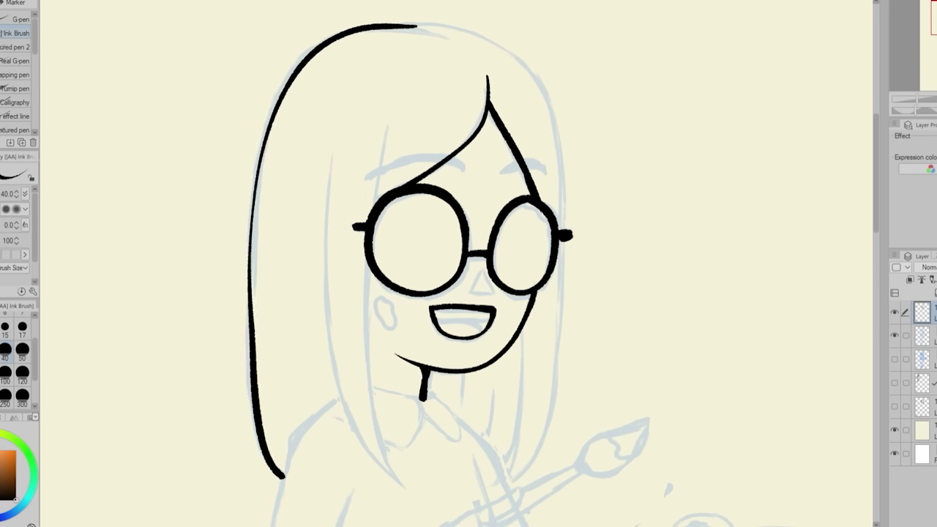
key("h")
mouse_move(480, 25)
left_mouse_down()
mouse_move(370, 424)
mouse_move(407, 484)
left_mouse_up()
left_click_drag(529, 139, 505, 505)
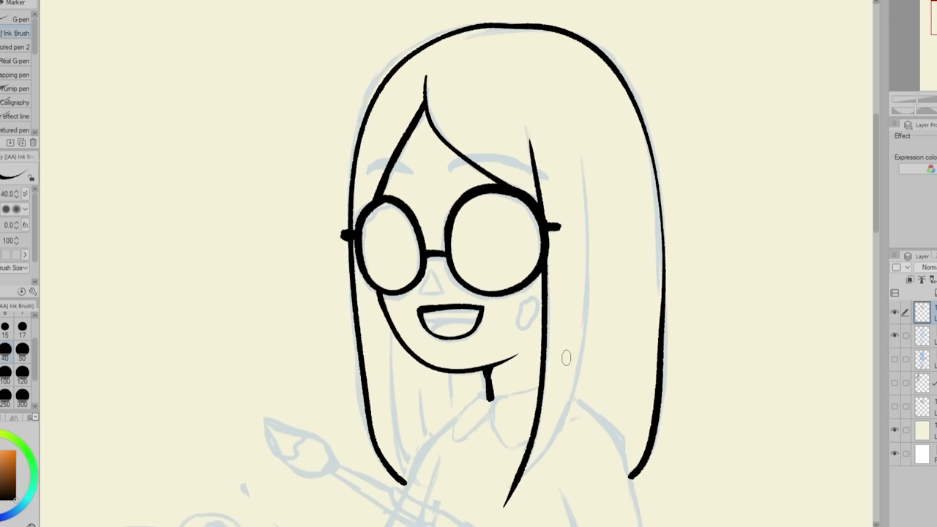
left_click_drag(592, 227, 507, 502)
- Ink the pointed collar, both eyebrows and the inner edge of the far hair strand
mouse_move(486, 395)
left_mouse_down()
mouse_move(505, 398)
mouse_move(532, 436)
mouse_move(492, 403)
left_mouse_up()
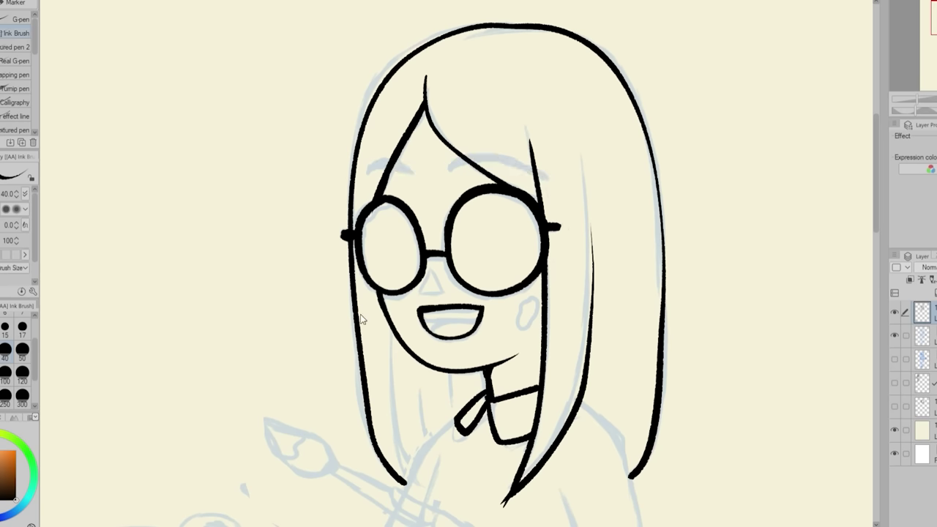
left_click_drag(447, 167, 550, 175)
left_click_drag(363, 173, 411, 170)
left_click_drag(391, 334, 406, 480)
- Ink the near shoulder, the bent near sleeve with its cuff edge, and the far shoulder line
left_click_drag(875, 189, 875, 232)
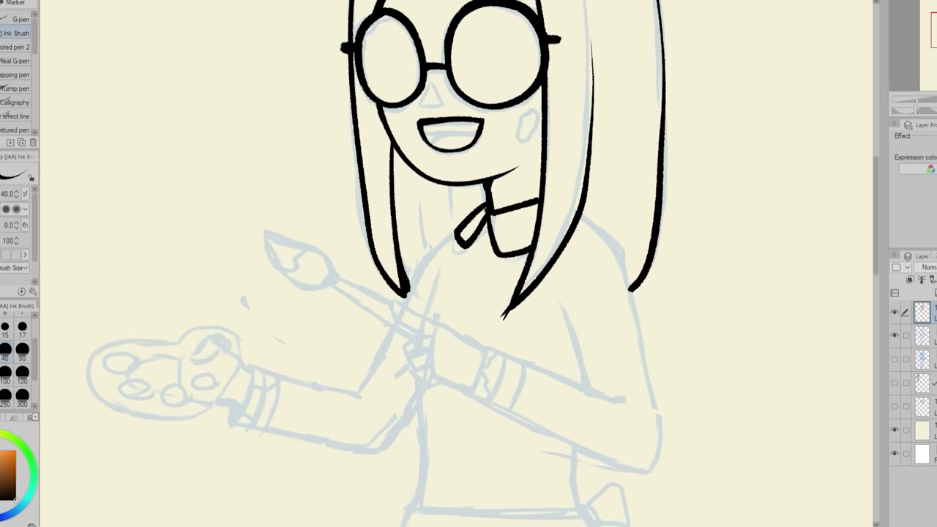
key("h")
left_click_drag(333, 216, 291, 250)
mouse_move(295, 248)
left_mouse_down()
mouse_move(261, 380)
mouse_move(260, 470)
left_mouse_up()
mouse_move(262, 472)
left_mouse_down()
mouse_move(368, 432)
mouse_move(317, 394)
mouse_move(292, 399)
left_mouse_up()
left_click_drag(350, 297, 315, 389)
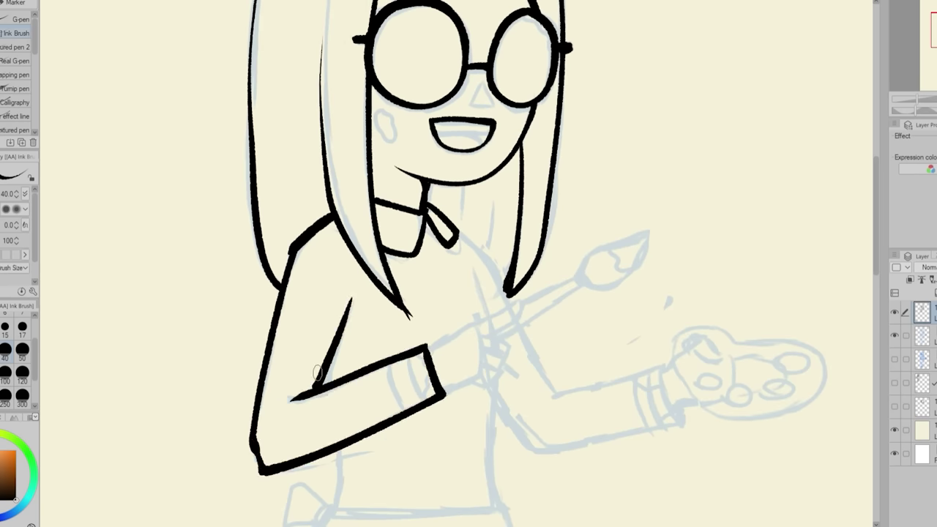
left_click_drag(459, 233, 509, 301)
- Ink the near hand with curled fingers and the paintbrush it grips
mouse_move(430, 346)
left_mouse_down()
mouse_move(469, 326)
mouse_move(505, 333)
mouse_move(479, 381)
mouse_move(481, 359)
mouse_move(500, 367)
mouse_move(503, 355)
left_mouse_up()
key("ctrl+z")
left_click_drag(484, 360, 498, 367)
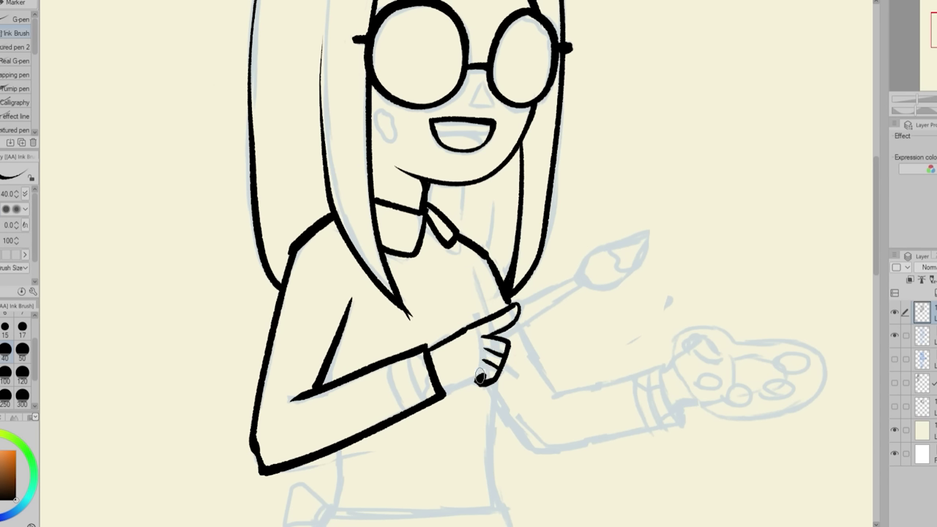
left_click_drag(444, 392, 483, 376)
left_click_drag(519, 306, 582, 278)
mouse_move(582, 282)
left_mouse_down()
mouse_move(501, 335)
mouse_move(628, 291)
mouse_move(584, 279)
left_mouse_up()
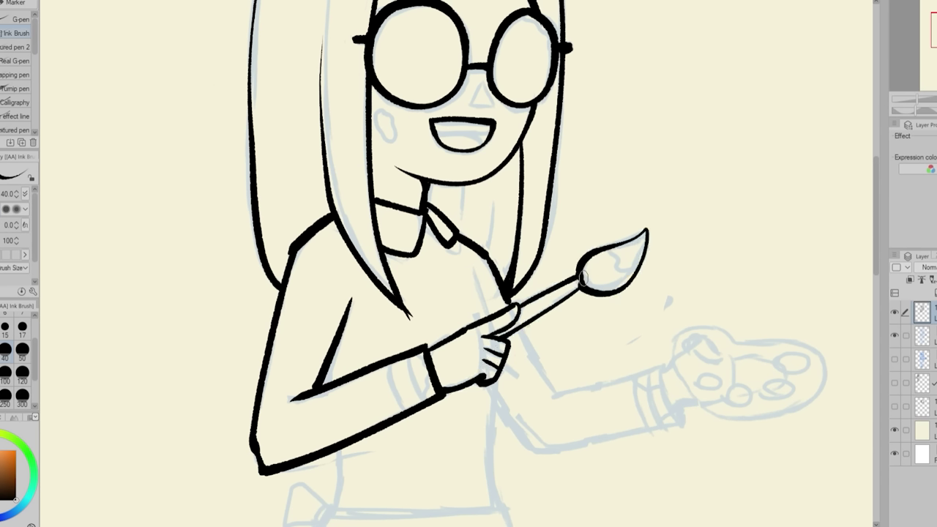
- Ink both sides of the torso and the outstretched far sleeve
left_click_drag(474, 274, 502, 296)
left_click_drag(495, 375, 492, 505)
left_click_drag(336, 450, 340, 498)
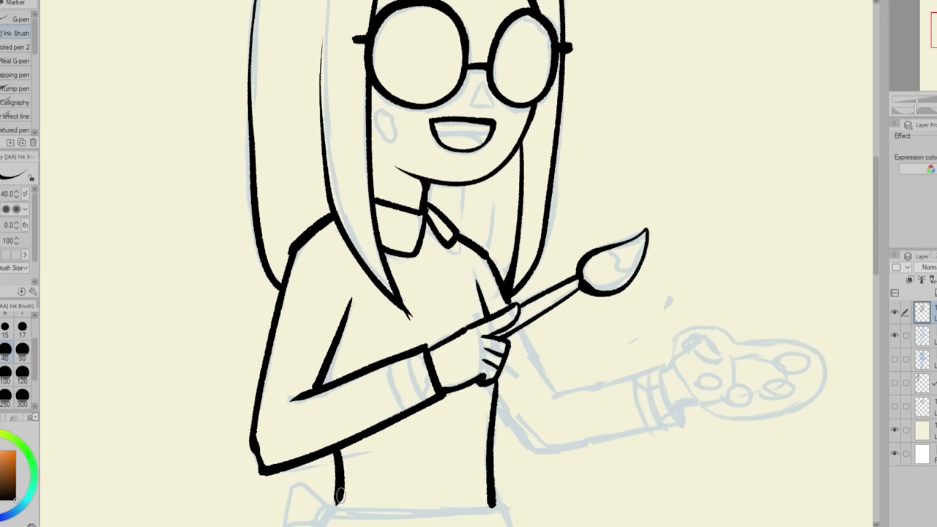
mouse_move(517, 331)
left_mouse_down()
mouse_move(551, 392)
mouse_move(677, 423)
left_mouse_up()
left_click_drag(545, 395, 659, 370)
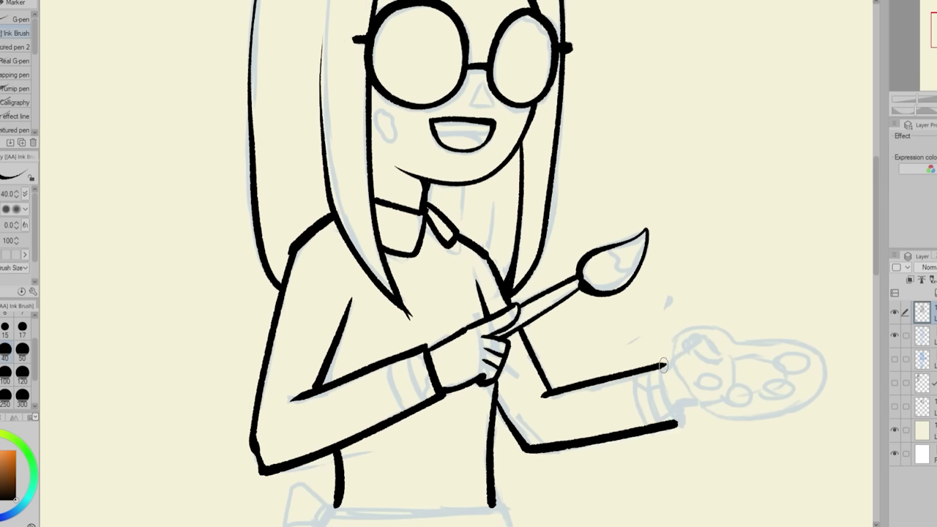
- Ink the far cuff and hand, plus the rounded palette with its five paint wells
mouse_move(677, 423)
left_mouse_down()
mouse_move(672, 364)
mouse_move(695, 355)
mouse_move(811, 401)
mouse_move(688, 401)
left_mouse_up()
mouse_move(677, 395)
left_mouse_down()
mouse_move(701, 328)
mouse_move(738, 339)
left_mouse_up()
mouse_move(702, 377)
left_mouse_down()
mouse_move(762, 396)
mouse_move(795, 389)
left_mouse_up()
left_click_drag(798, 354, 789, 352)
- Ink the apron's waistband and front panel over the blue sketch
scroll(468, 293, "down", 5)
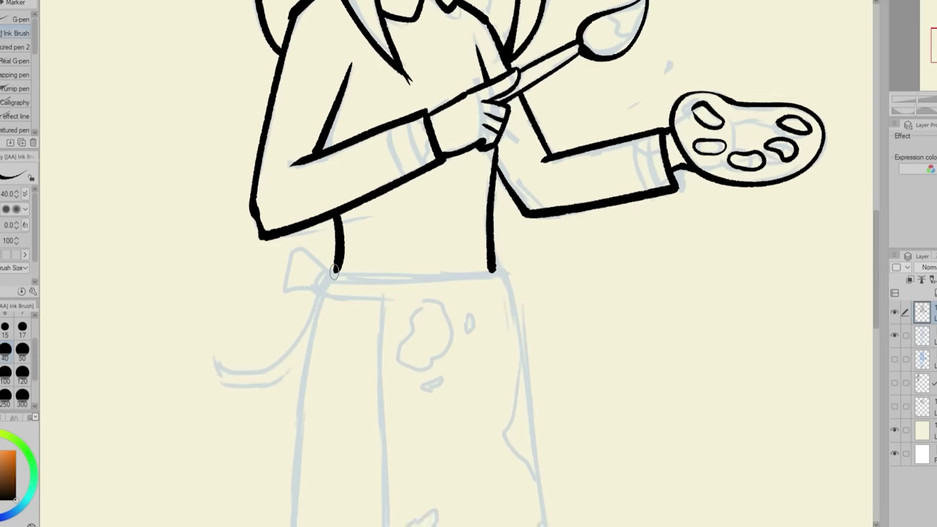
left_click_drag(507, 521, 320, 526)
left_click_drag(321, 292, 383, 300)
key("ctrl+minus")
left_click_drag(875, 242, 875, 272)
left_click_drag(495, 155, 551, 407)
left_click_drag(399, 175, 399, 421)
mouse_move(399, 422)
left_mouse_down()
mouse_move(551, 410)
mouse_move(452, 426)
mouse_move(550, 409)
left_mouse_up()
key("ctrl+z")
- Ink the long skirt's outline and the apron bow with its trailing ties at the back
mouse_move(357, 173)
left_mouse_down()
mouse_move(341, 259)
mouse_move(467, 461)
mouse_move(517, 416)
left_mouse_up()
mouse_move(362, 149)
left_mouse_down()
mouse_move(350, 176)
mouse_move(357, 171)
left_mouse_up()
key("ctrl+z")
mouse_move(350, 180)
left_mouse_down()
mouse_move(285, 208)
mouse_move(342, 227)
left_mouse_up()
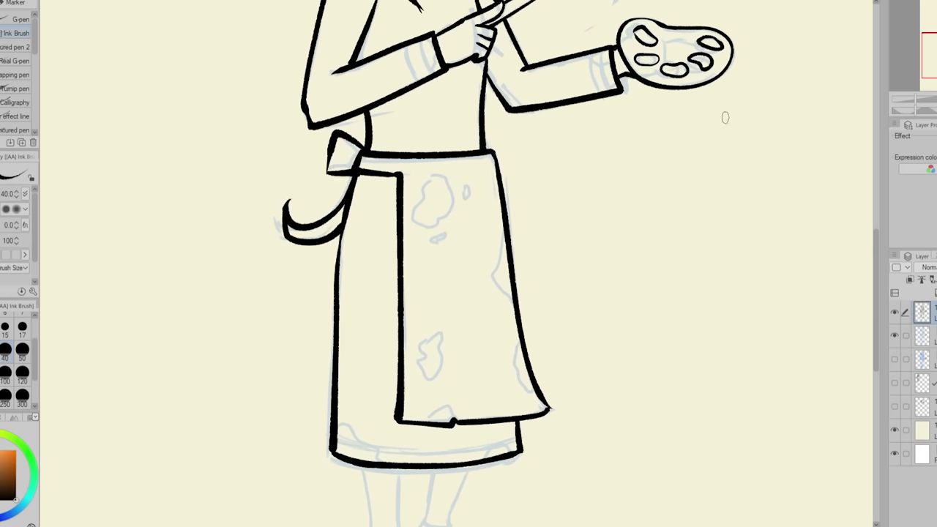
- Ink paint splatters across the apron and a splatter at each lower corner of the skirt
mouse_move(435, 176)
left_mouse_down()
mouse_move(419, 197)
mouse_move(438, 175)
mouse_move(466, 181)
left_mouse_up()
left_click_drag(504, 244, 505, 301)
mouse_move(473, 314)
left_mouse_down()
mouse_move(444, 344)
mouse_move(476, 355)
mouse_move(474, 315)
left_mouse_up()
left_click_drag(404, 404, 443, 423)
left_click_drag(429, 347, 428, 350)
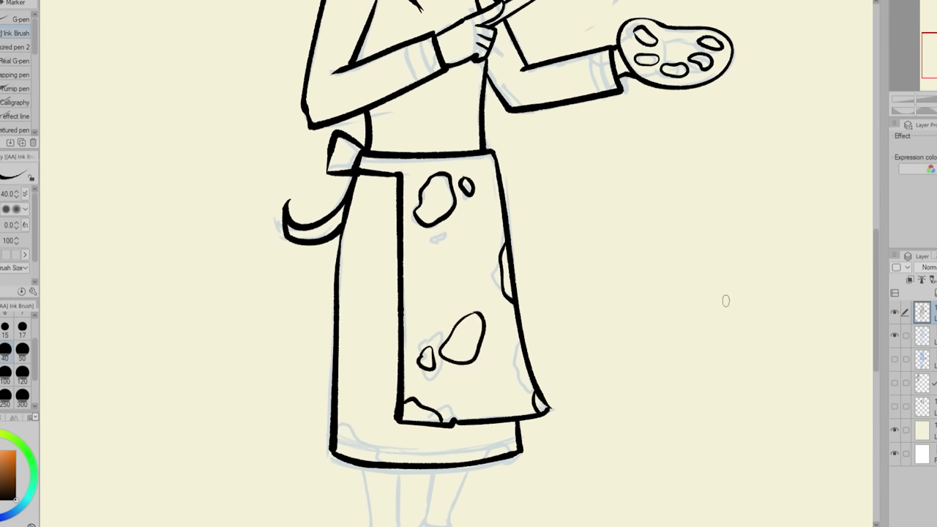
left_click_drag(339, 426, 376, 462)
left_click_drag(497, 454, 518, 426)
key("ctrl+z")
left_click_drag(492, 457, 517, 428)
- Ink the near lower leg and its pointed shoe below the skirt hem
left_click_drag(876, 271, 876, 323)
key("ctrl+plus")
left_click_drag(379, 280, 381, 377)
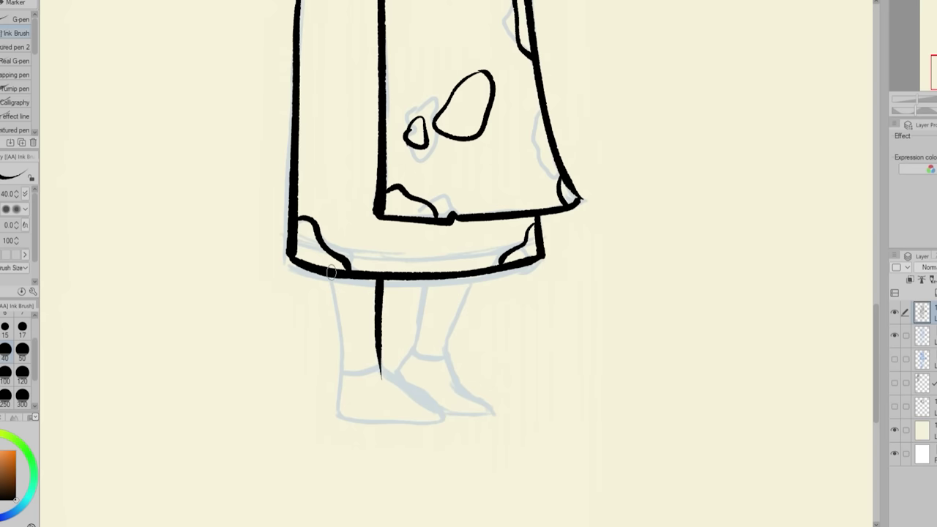
mouse_move(331, 273)
left_mouse_down()
mouse_move(339, 416)
mouse_move(438, 423)
mouse_move(381, 372)
left_mouse_up()
left_click_drag(381, 373, 343, 379)
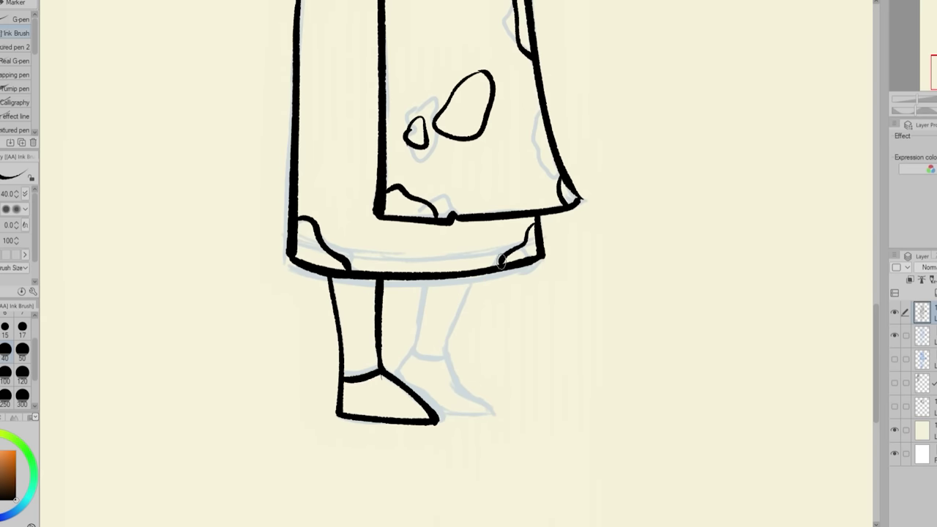
- Ink the far lower leg and its shoe behind the near foot
mouse_move(427, 280)
left_mouse_down()
mouse_move(397, 371)
mouse_move(405, 381)
left_mouse_up()
key("ctrl+z")
mouse_move(479, 275)
left_mouse_down()
mouse_move(442, 359)
mouse_move(487, 402)
left_mouse_up()
mouse_move(406, 382)
left_mouse_down()
mouse_move(438, 416)
mouse_move(486, 403)
left_mouse_up()
left_click_drag(410, 353, 440, 360)
mouse_move(432, 407)
left_mouse_down()
mouse_move(412, 384)
mouse_move(438, 412)
left_mouse_up()
- Hide the blue sketch layer and add a new colouring layer beneath the line art
key("ctrl+0")
key("ctrl+plus")
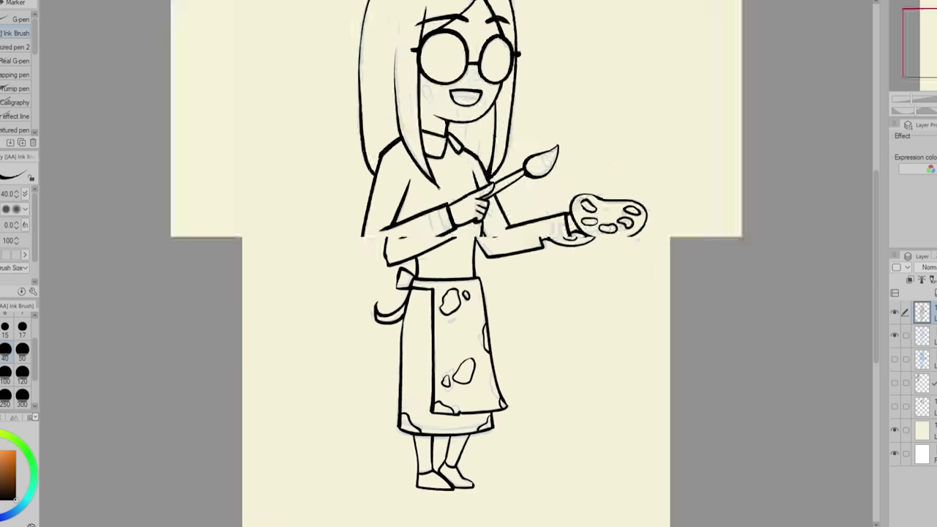
scroll(454, 264, "up", 3)
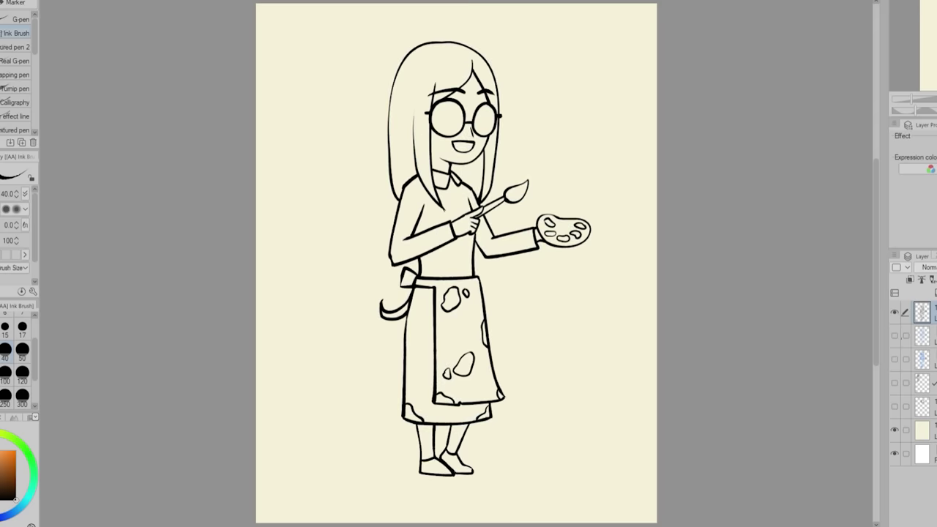
left_click(924, 336)
key("ctrl+shift+n")
key("g")
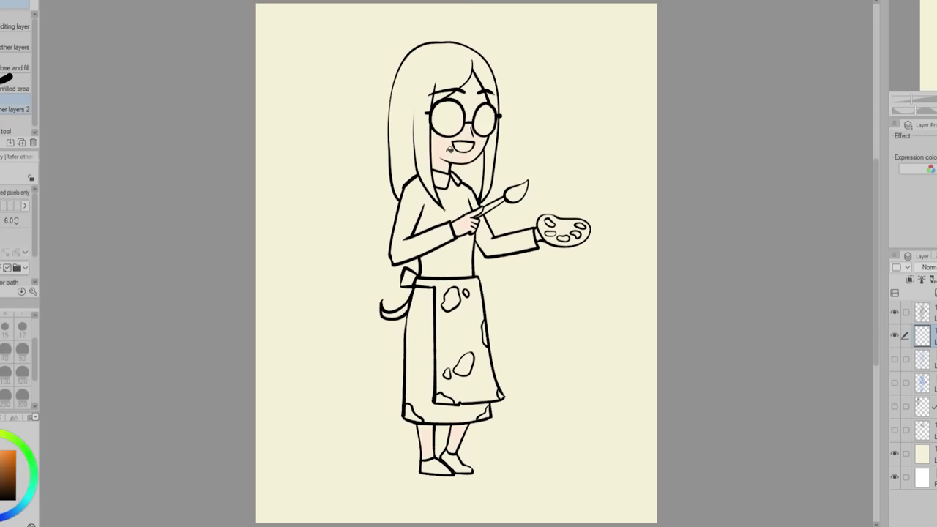
- Fill the face with light peach skin colour and the dress's bodice and skirt with teal
left_click(3, 417)
left_click(476, 100)
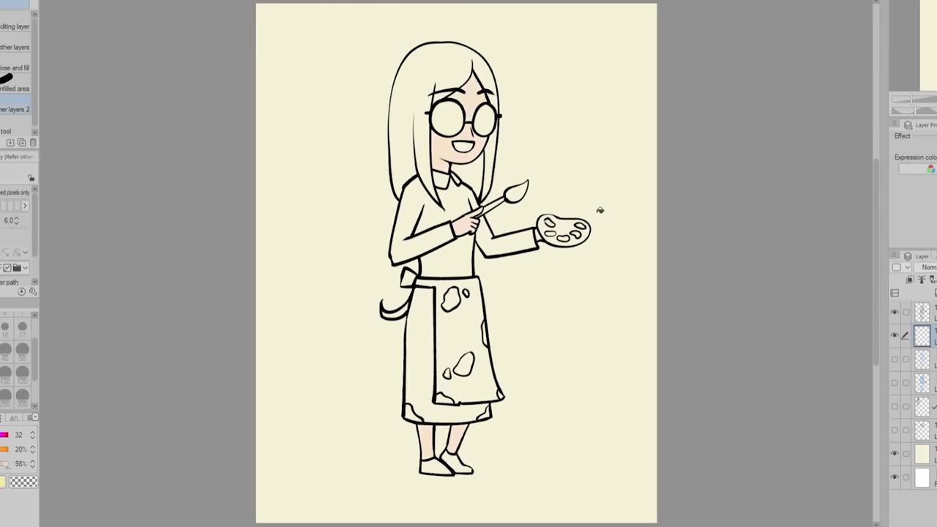
left_click(2, 418)
left_click_drag(28, 497, 32, 488)
left_click(438, 220)
left_click(456, 257)
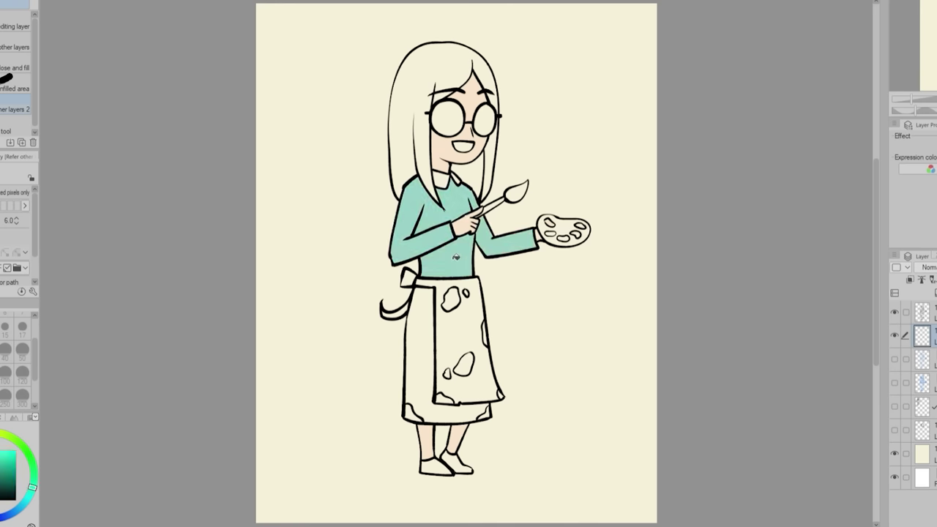
left_click(468, 411)
- Fill all sections of the long hair with brown, adjusting the fill settings to cover the areas cleanly
left_click(1, 433)
left_click(463, 75)
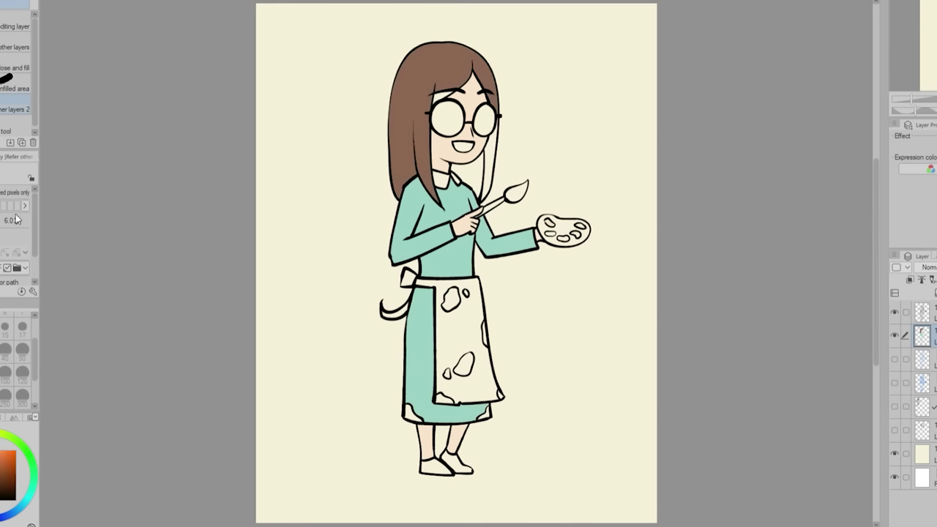
key("ctrl+z")
left_click(4, 235)
left_click(439, 73)
left_click(488, 174)
left_click(443, 97)
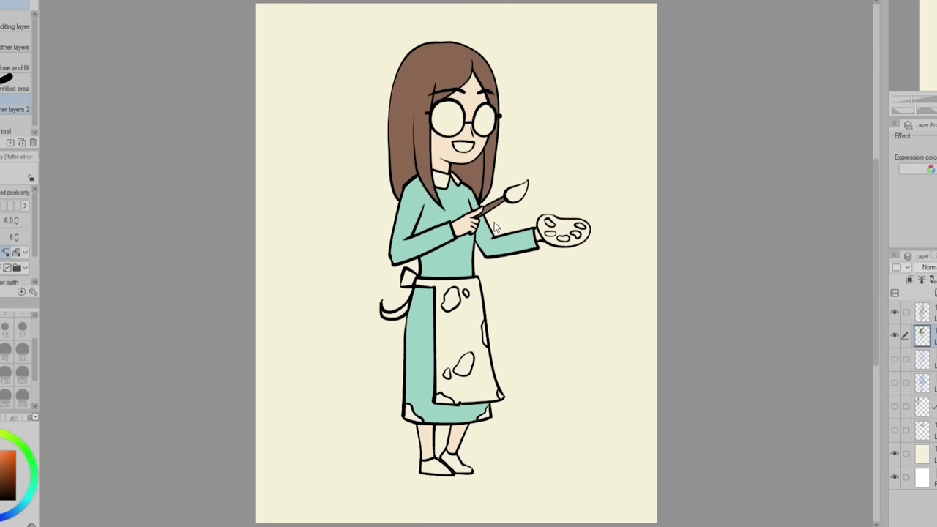
key("ctrl+z")
- Fill both shoes with dark brown, and the collar, apron and apron bow with off-white
left_click(436, 467)
left_click(458, 464)
key("x")
left_click(441, 180)
left_click(460, 319)
left_click(409, 279)
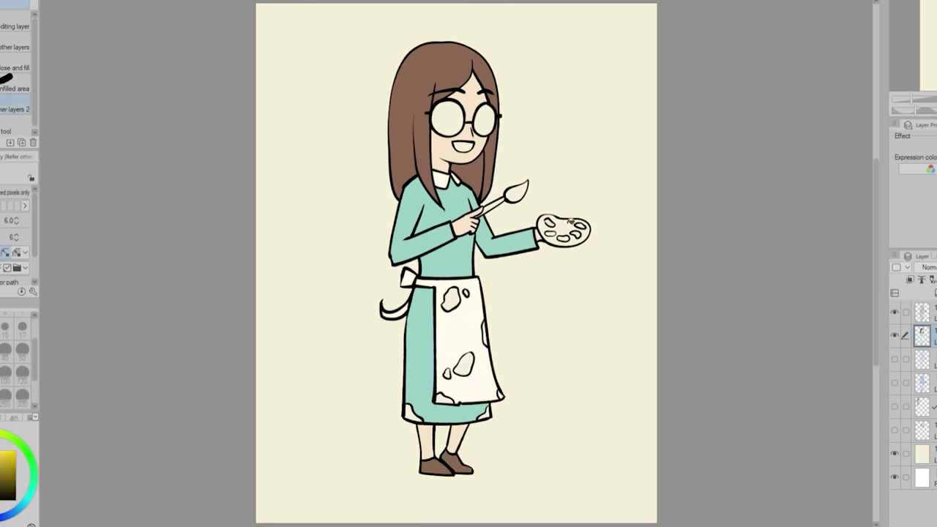
- Fill the paintbrush handle and bristles with shades of brown and the palette with tan
key("x")
left_click(492, 204)
left_click(516, 192)
key("ctrl+z")
left_click(516, 192)
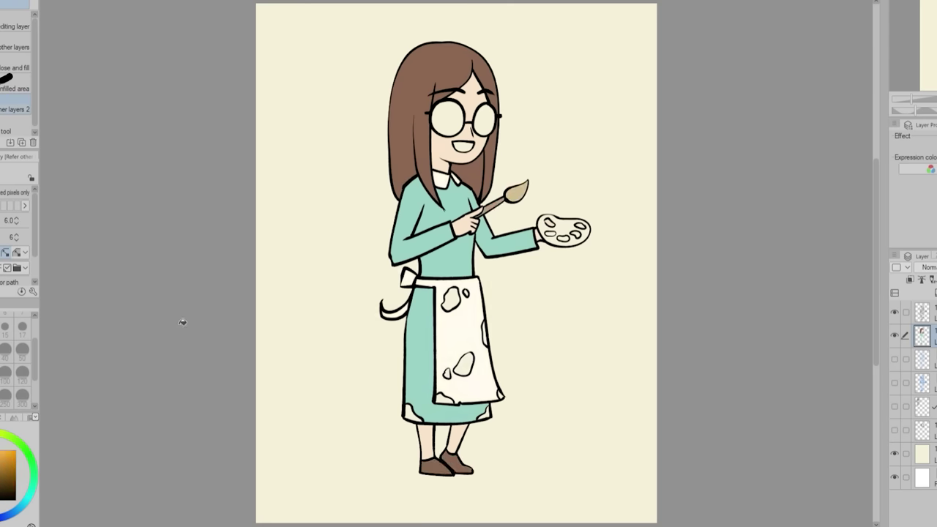
left_click(516, 191)
left_click(568, 227)
- Fill both lenses of the round glasses with white
key("x")
left_click(447, 117)
left_click(485, 120)
- Colour the palette's paint wells in red, blue, yellow and green
left_click(2, 438)
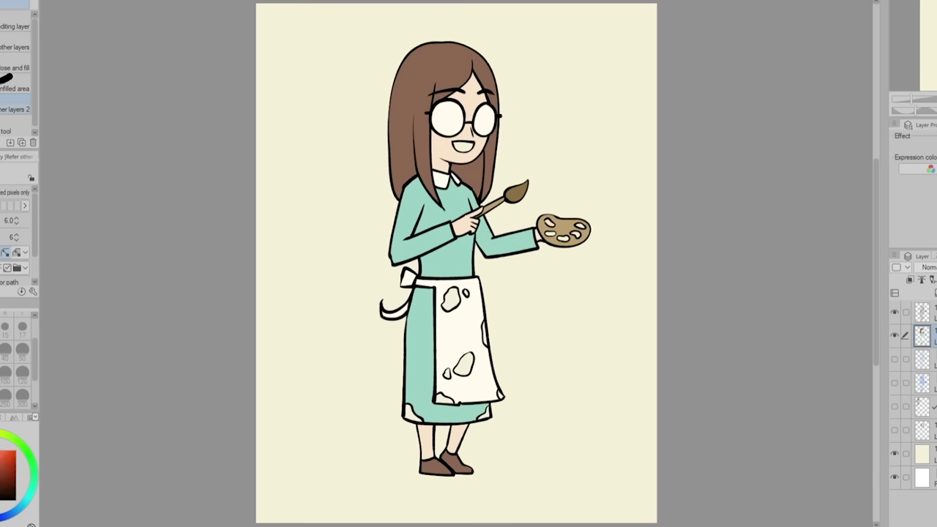
left_click(7, 455)
left_click(550, 234)
left_click(14, 512)
left_click(564, 238)
left_click(4, 433)
left_click(3, 454)
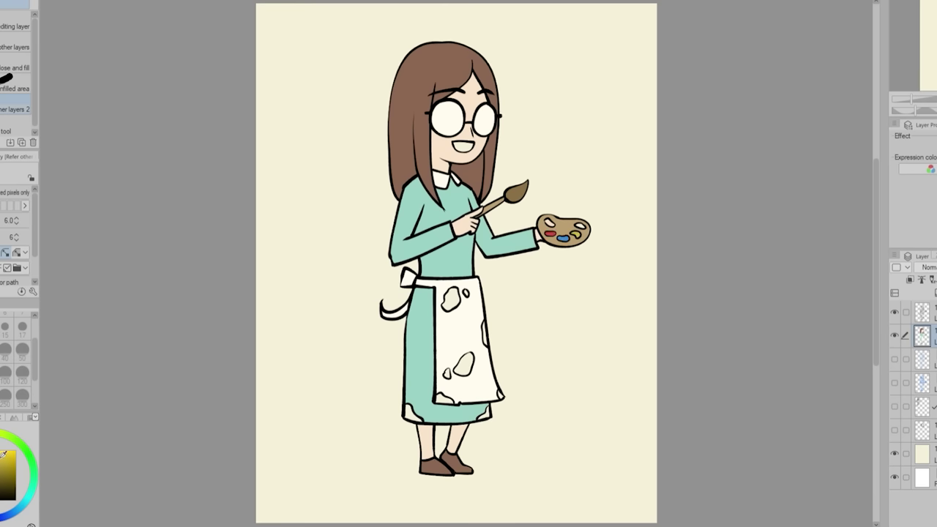
left_click(575, 234)
left_click(25, 449)
- Sample the palette's yellow and paint the paintbrush tip with it using the ink brush
left_click(576, 234, "alt")
key("ctrl+plus")
left_click_drag(875, 246, 871, 214)
key("p")
mouse_move(585, 221)
left_mouse_down()
mouse_move(597, 237)
mouse_move(592, 224)
mouse_move(605, 212)
left_mouse_up()
key("ctrl+0")
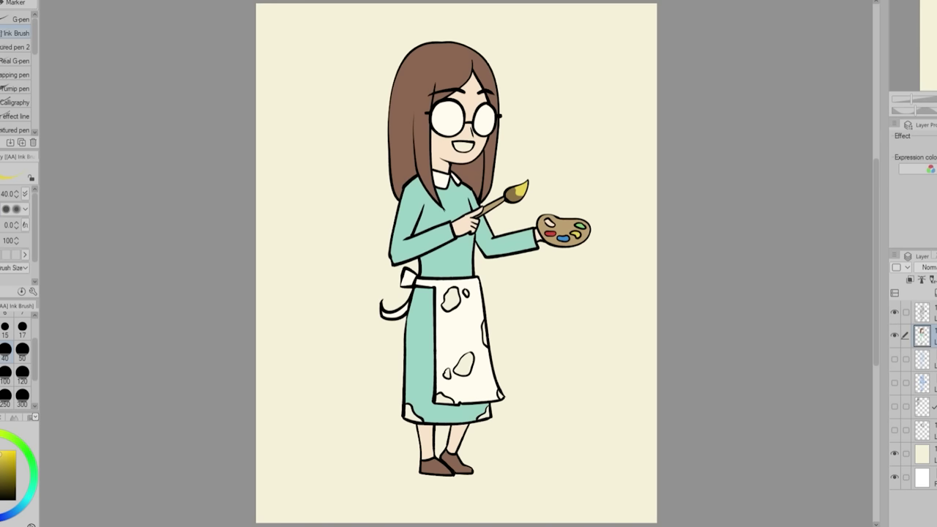
- Fill the paint stains on the apron and dress hem with yellow, green, blue and red sampled from the palette
key("g")
left_click(464, 364)
left_click(413, 413)
left_click(582, 225, "alt")
left_click(451, 299)
left_click(564, 238, "alt")
left_click(466, 293)
left_click(444, 399)
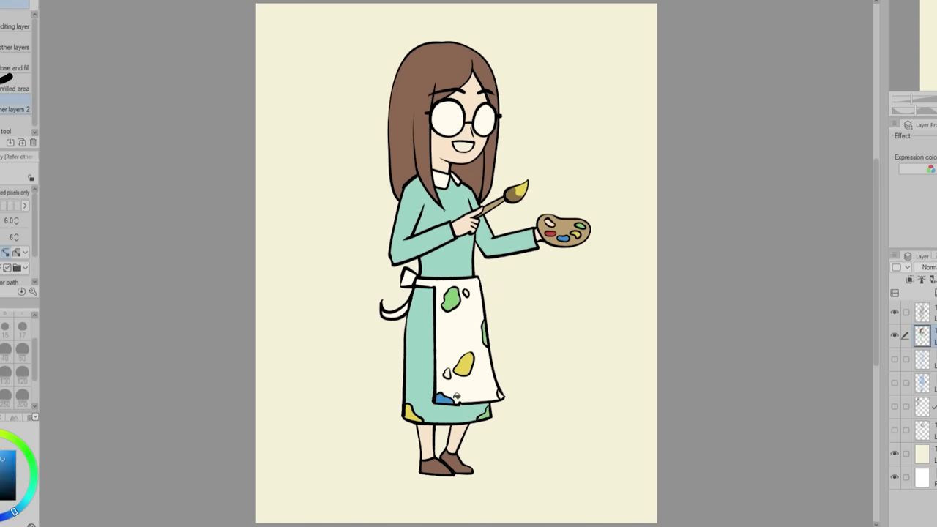
left_click(550, 234, "alt")
left_click(500, 394)
- Show the blue sketch layer and ink black teeth and tongue lines inside the open mouth
scroll(465, 121, "up", 3)
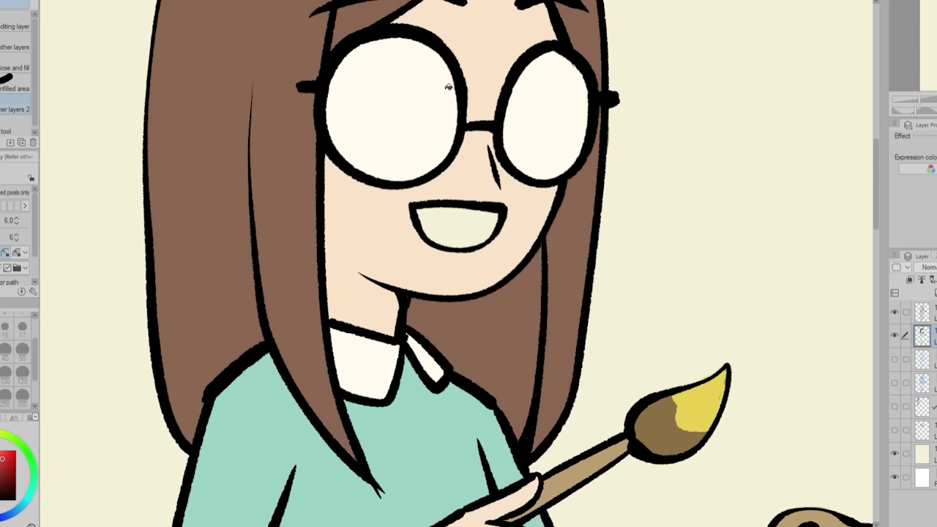
key("p")
left_click(895, 359)
left_click(416, 212, "alt")
mouse_move(418, 217)
left_mouse_down()
mouse_move(495, 224)
mouse_move(486, 242)
left_mouse_up()
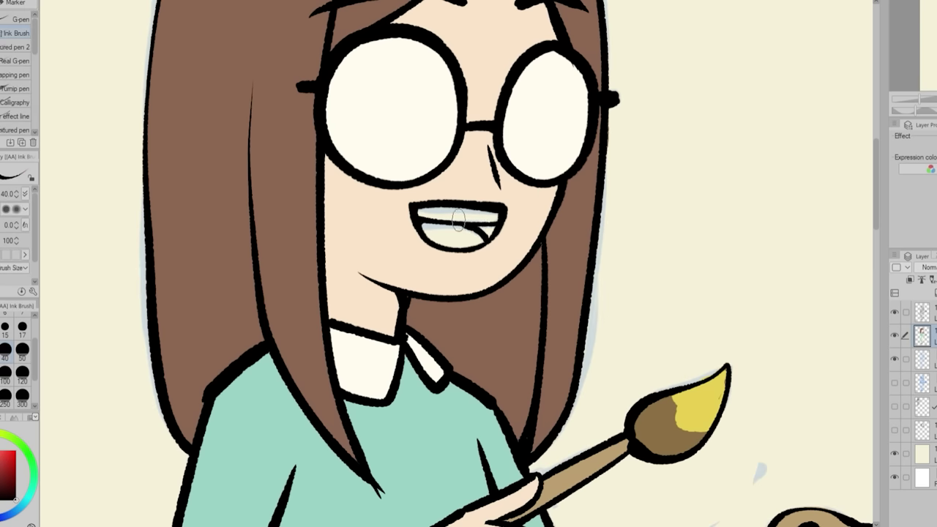
- Hide the sketch layer and fill the upper teeth with the white sampled from a glasses lens
key("g")
left_click(895, 359)
left_click(535, 147, "alt")
left_click(924, 359)
left_click(895, 293)
left_click(455, 214)
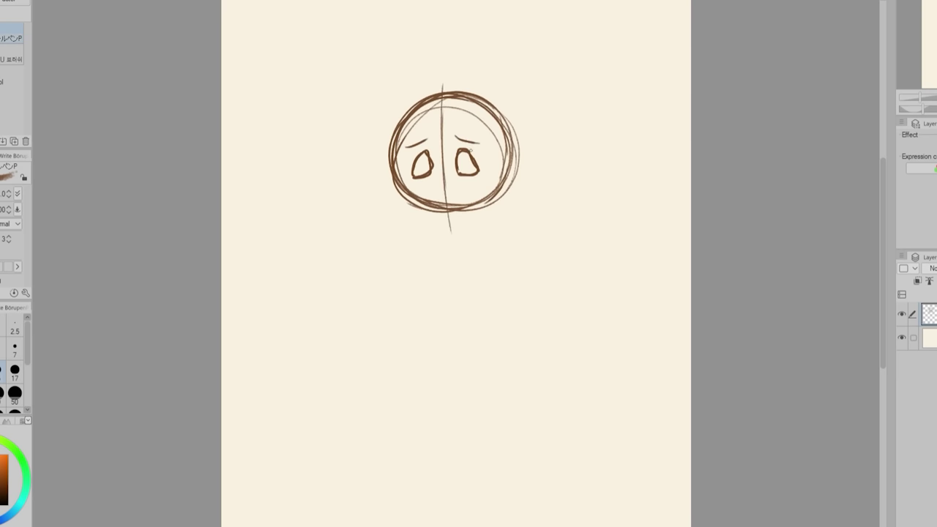
- Sketch the chibi girl's tapered torso, bent arms and hands below the head, with a ground line underneath
left_click_drag(435, 212, 419, 276)
left_click_drag(418, 291, 488, 293)
left_click_drag(400, 375, 535, 376)
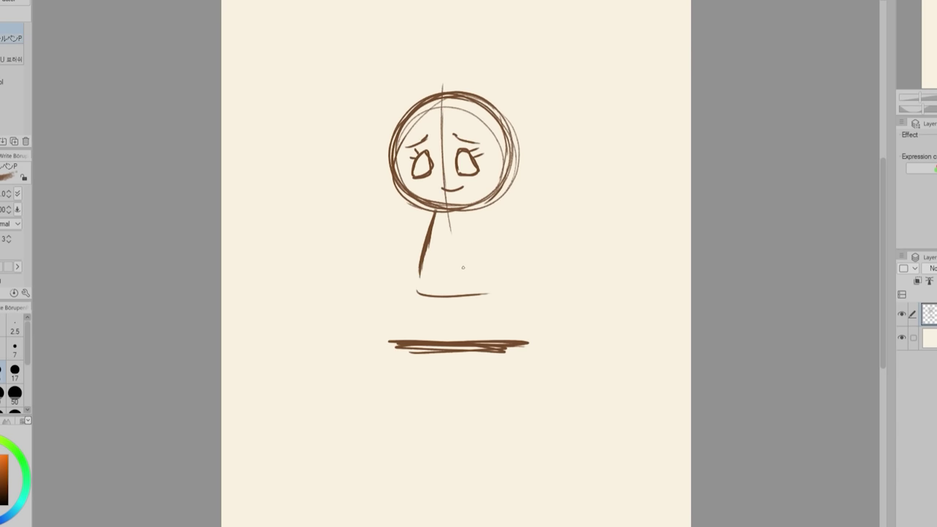
left_click_drag(433, 268, 466, 269)
left_click_drag(468, 212, 477, 268)
left_click_drag(422, 274, 477, 270)
left_click_drag(393, 216, 468, 219)
left_click_drag(428, 249, 469, 237)
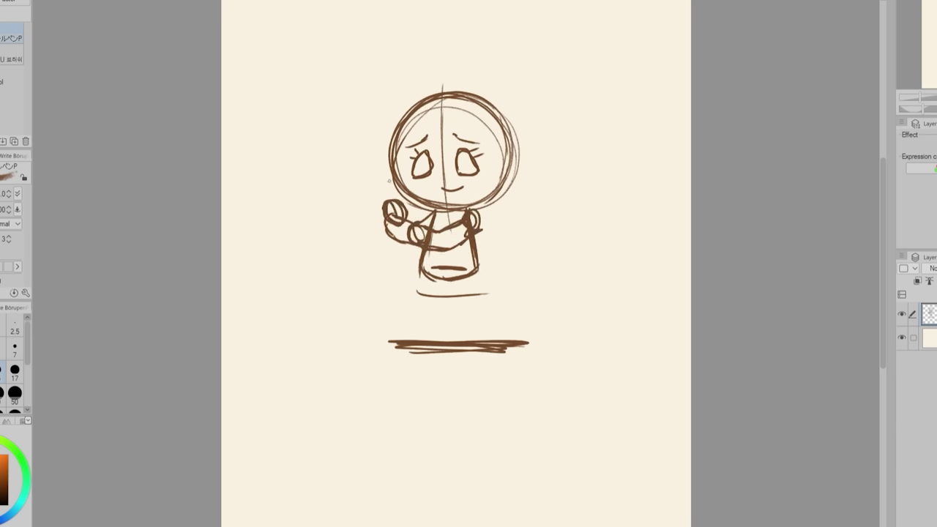
- Sketch a giant spoon held diagonally in her hands and add the two tapered legs
left_click_drag(373, 165, 438, 304)
mouse_move(371, 167)
left_mouse_down()
mouse_move(372, 114)
mouse_move(378, 141)
left_mouse_up()
mouse_move(419, 273)
left_mouse_down()
mouse_move(438, 330)
mouse_move(446, 324)
left_mouse_up()
left_click_drag(476, 271, 461, 327)
- Sketch the swept fringe, puffed crown and long flicked-out hair around the chibi's head
left_click_drag(416, 98, 465, 94)
mouse_move(432, 102)
left_mouse_down()
mouse_move(528, 119)
mouse_move(359, 197)
left_mouse_up()
left_click_drag(451, 70, 549, 205)
left_click_drag(490, 144, 482, 207)
left_click_drag(478, 235, 558, 204)
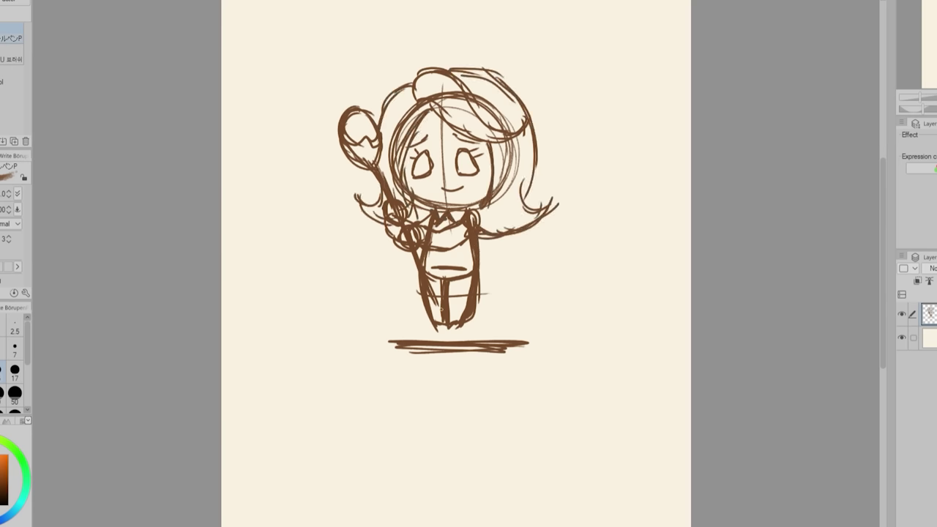
- Add a ruffled short skirt at the waist and strengthen the worried eyebrows and upper eyelids
mouse_move(424, 267)
left_mouse_down()
mouse_move(474, 267)
mouse_move(446, 291)
left_mouse_up()
left_click_drag(448, 279, 472, 290)
left_click_drag(459, 162, 475, 165)
key("ctrl+z")
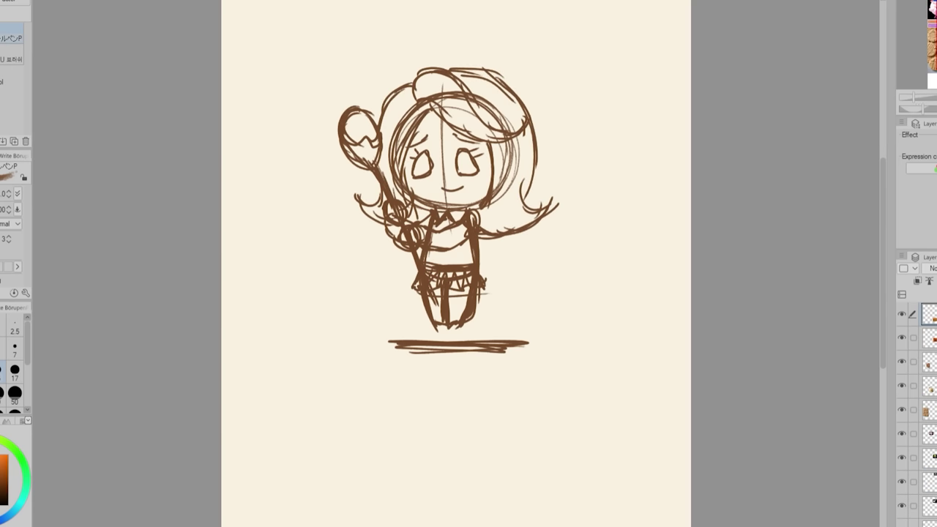
left_click_drag(411, 146, 432, 134)
left_click_drag(448, 132, 483, 144)
mouse_move(456, 152)
left_mouse_down()
mouse_move(486, 157)
mouse_move(428, 193)
left_mouse_up()
- On a new layer, sketch a second chibi's round head with a curved face guideline beside the first figure
key("ctrl+shift+n")
left_click_drag(553, 98, 602, 190)
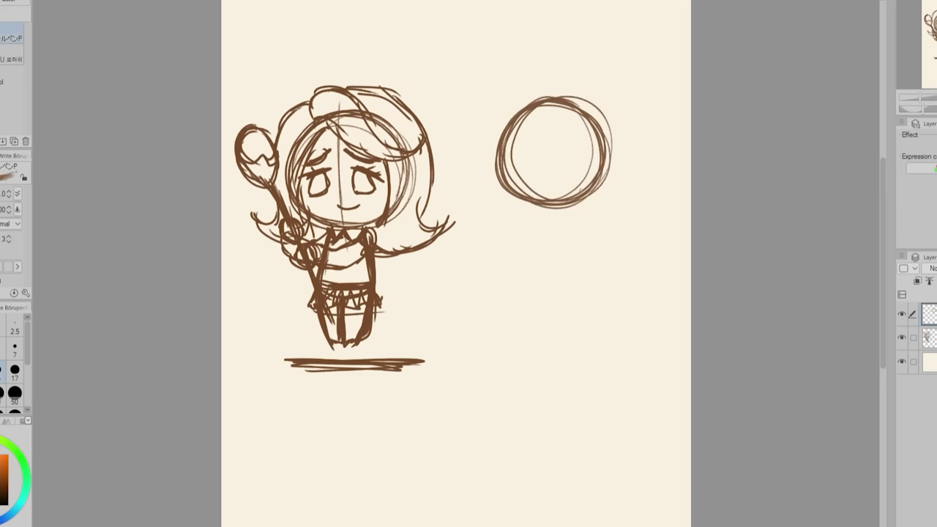
left_click_drag(602, 129, 498, 163)
left_click_drag(537, 102, 551, 200)
- Sketch the second chibi's curved, leaning torso and legs swept back beneath the head
left_click_drag(558, 206, 530, 333)
left_click_drag(539, 208, 576, 261)
left_click_drag(577, 205, 549, 291)
left_click_drag(545, 278, 510, 320)
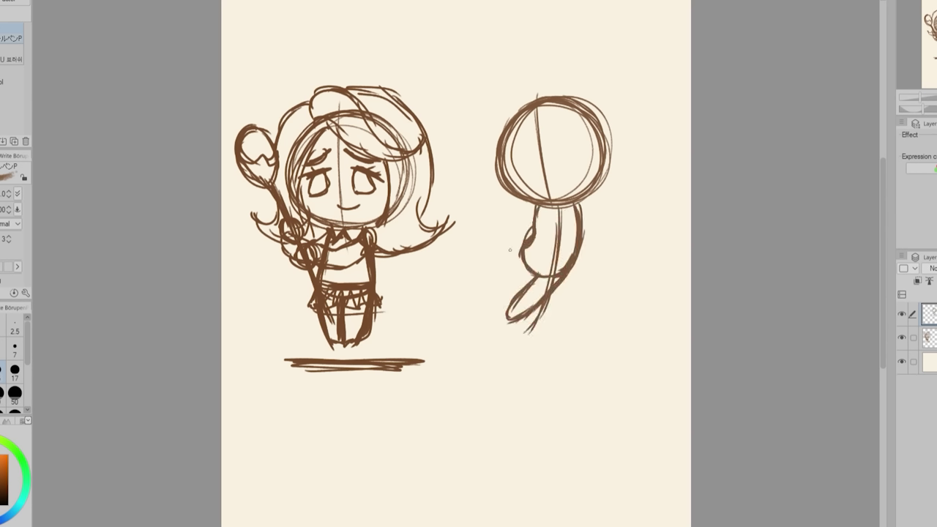
left_click_drag(536, 206, 515, 260)
mouse_move(574, 209)
left_mouse_down()
mouse_move(555, 235)
mouse_move(495, 228)
left_mouse_up()
left_click_drag(561, 208, 652, 167)
key("ctrl+z")
key("ctrl+z")
key("ctrl+z")
key("ctrl+z")
- Sketch the second chibi's bent arm, a giant spoon held diagonally across the body and a fluttering skirt hem
left_click_drag(596, 202, 614, 240)
left_click_drag(536, 253, 634, 179)
left_click_drag(631, 170, 644, 188)
left_click_drag(490, 246, 549, 281)
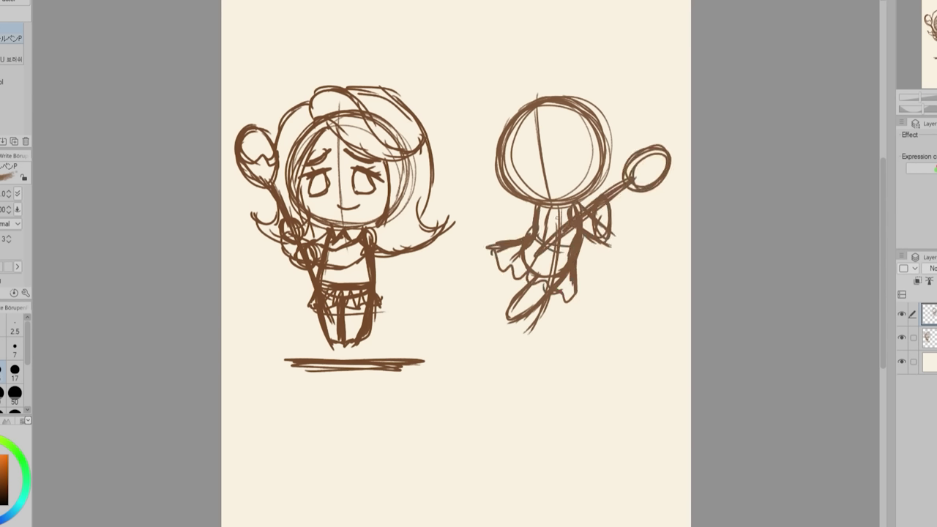
- Add the second chibi's collar, legs, face with round glasses and long wavy hair
left_click_drag(533, 207, 561, 233)
left_click_drag(521, 257, 506, 335)
left_click_drag(513, 153, 539, 175)
left_click_drag(557, 157, 586, 173)
left_click_drag(538, 96, 489, 153)
left_click_drag(492, 157, 454, 218)
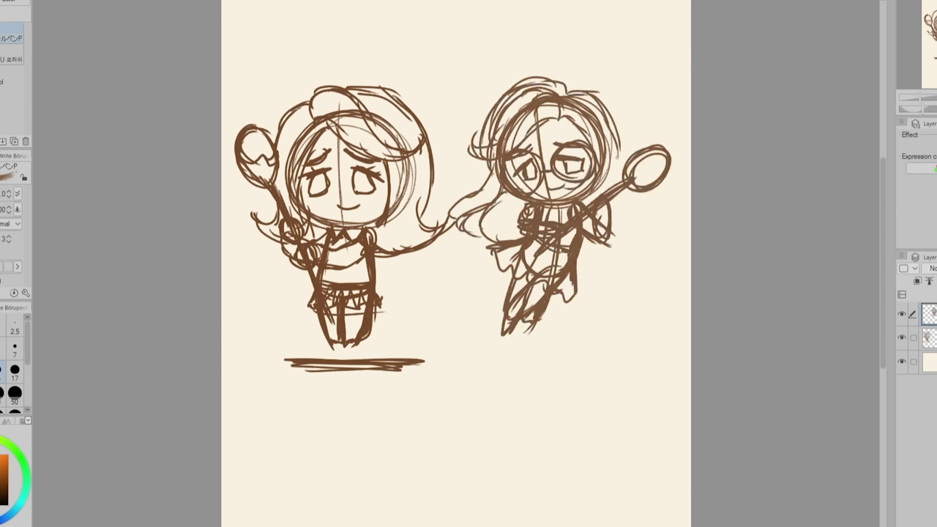
- Hide the first chibi's layer and move the second sketch to the canvas's upper left
left_click(902, 337)
left_click_drag(557, 205, 340, 145)
- Sketch a third chibi's standing body holding an upright giant spoon at the canvas's lower right, and transform the figure
left_click_drag(550, 184, 546, 399)
mouse_move(564, 284)
left_mouse_down()
mouse_move(594, 388)
mouse_move(489, 321)
left_mouse_up()
left_click_drag(516, 399, 479, 190)
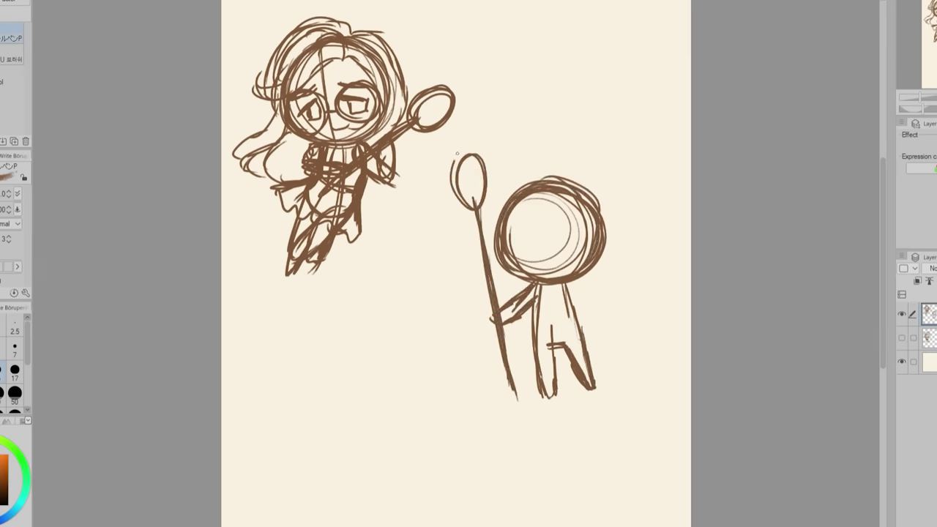
left_click_drag(469, 142, 472, 205)
key("ctrl+t")
mouse_move(655, 350)
left_mouse_down()
mouse_move(613, 174)
mouse_move(644, 220)
left_mouse_up()
left_click_drag(630, 168, 644, 183)
- Add a vertical face guideline and half-lidded eyes behind round glasses on the third chibi
left_click_drag(555, 193, 550, 279)
left_click_drag(522, 224, 542, 251)
left_click_drag(568, 224, 590, 251)
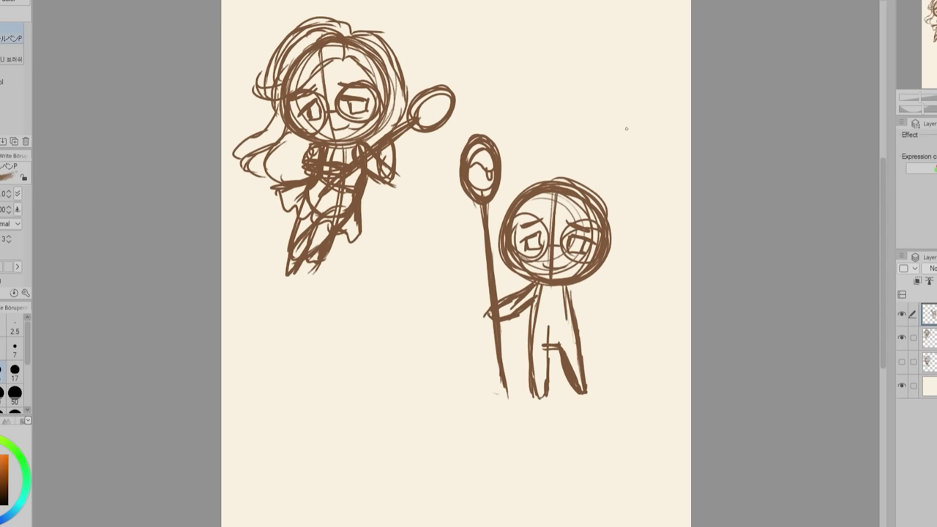
- Sketch the third chibi's long pleated robe with flared hem and shoulder cape
left_click_drag(568, 287, 584, 319)
left_click_drag(538, 291, 519, 381)
left_click_drag(543, 293, 536, 361)
mouse_move(579, 323)
left_mouse_down()
mouse_move(598, 380)
mouse_move(585, 381)
left_mouse_up()
mouse_move(576, 284)
left_mouse_down()
mouse_move(609, 338)
mouse_move(593, 303)
left_mouse_up()
key("ctrl+z")
left_click_drag(536, 284, 517, 299)
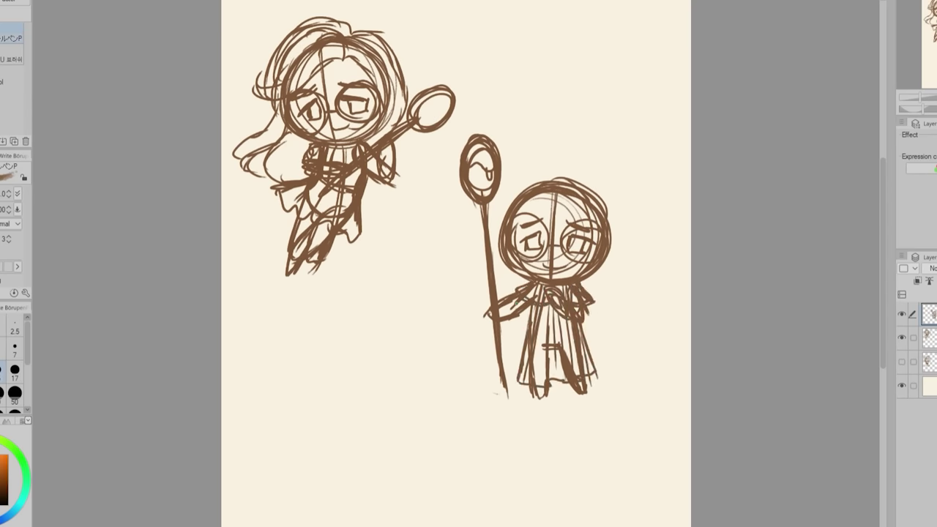
- Thicken the third chibi's foot and the shaft of the upright spoon
left_click_drag(570, 386, 585, 395)
left_click_drag(480, 205, 508, 397)
left_click_drag(502, 324, 512, 391)
- Sketch a small, tilted striped hat on the upper right of the third chibi's head
mouse_move(583, 167)
left_mouse_down()
mouse_move(624, 202)
mouse_move(571, 186)
left_mouse_up()
left_click_drag(602, 176, 592, 196)
left_click_drag(624, 197, 609, 215)
left_click_drag(574, 189, 608, 217)
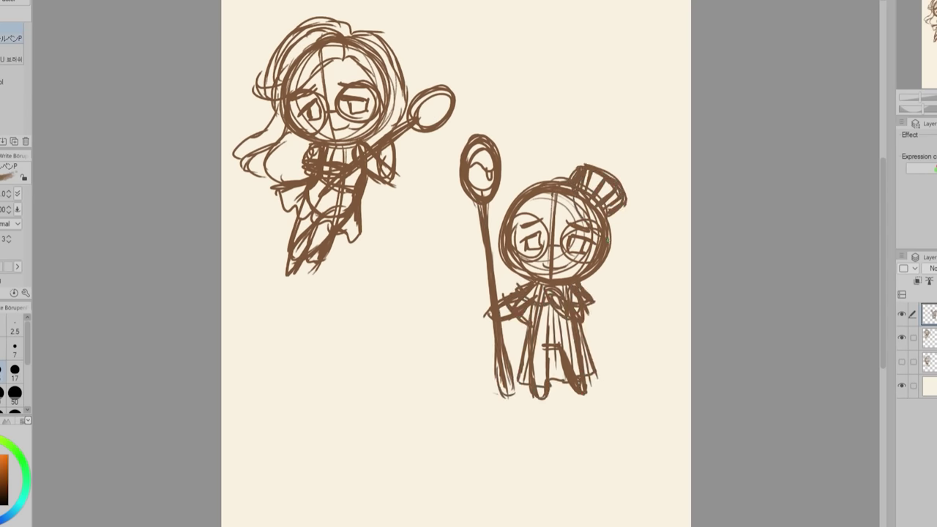
- Sketch the third chibi's swept fringe and long hair falling on both sides of the head
left_click_drag(524, 252, 500, 286)
key("ctrl+z")
left_click_drag(571, 202, 513, 236)
left_click_drag(562, 167, 498, 295)
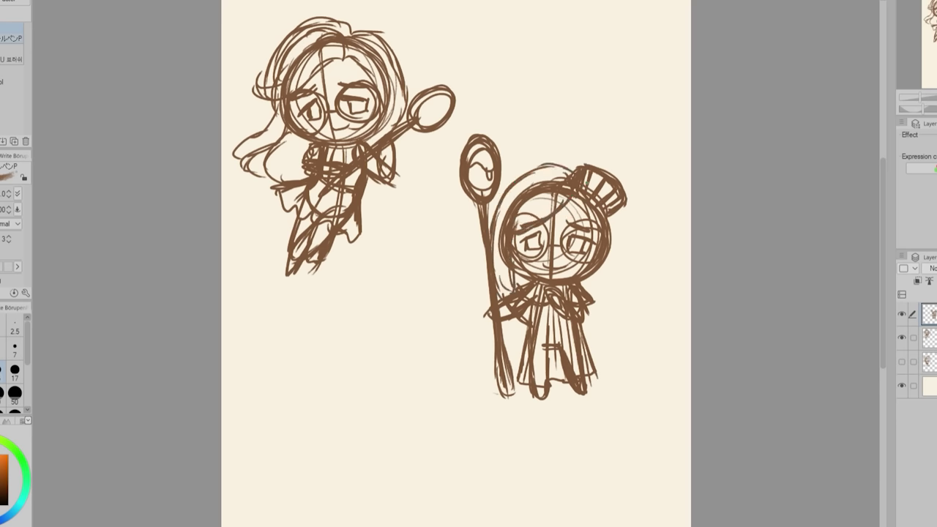
left_click_drag(595, 214, 602, 308)
left_click_drag(614, 278, 586, 317)
left_click_drag(557, 167, 506, 186)
- Hide the second chibi's layer, then enlarge and centre the third sketch so it fills the canvas
left_click(902, 337)
key("m")
key("ctrl+t")
mouse_move(627, 267)
left_mouse_down()
mouse_move(703, 267)
mouse_move(446, 256)
left_mouse_up()
key("Return")
- Tint the third chibi's sketch layer blue and lower its opacity to a faint guide
key("ctrl+b")
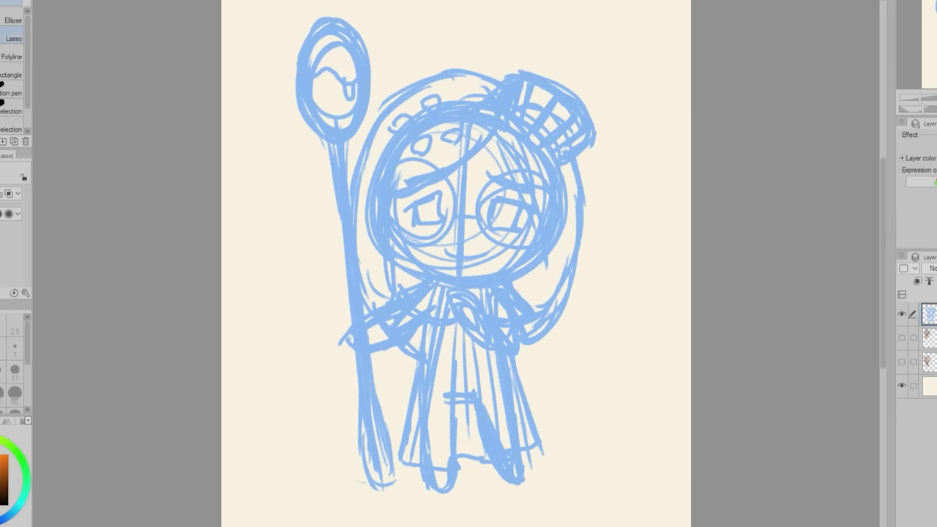
left_click(934, 268)
- On a new layer, draw a brown ellipse for the head and fit it to the blue sketch
key("u")
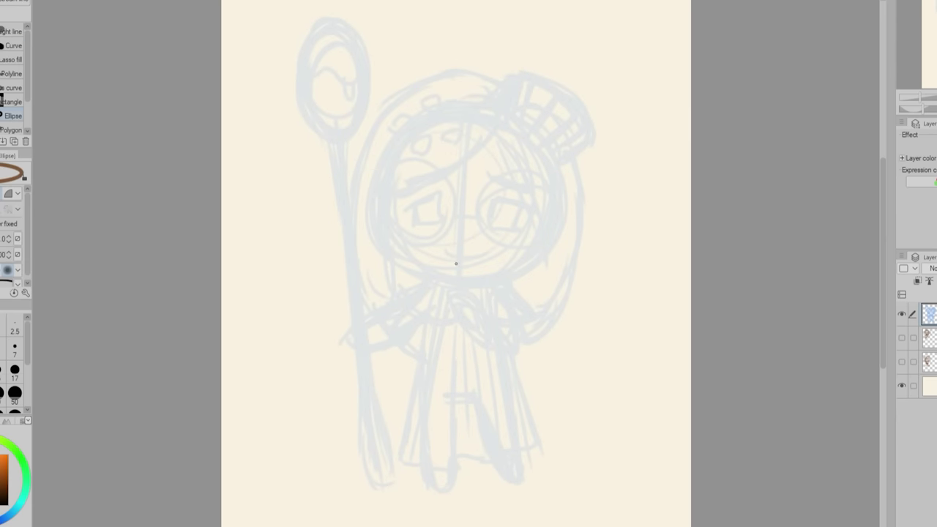
key("ctrl+shift+n")
left_click_drag(380, 98, 601, 276)
key("ctrl+t")
key("Return")
key("k")
left_click_drag(651, 208, 646, 218)
key("ctrl+t")
key("Return")
key("u")
left_click_drag(467, 104, 459, 327)
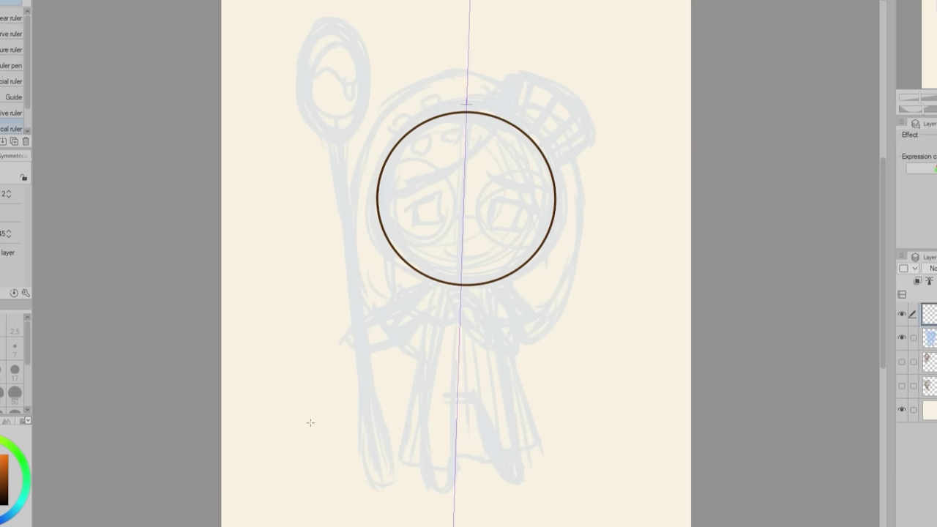
key("p")
left_click_drag(432, 195, 387, 207)
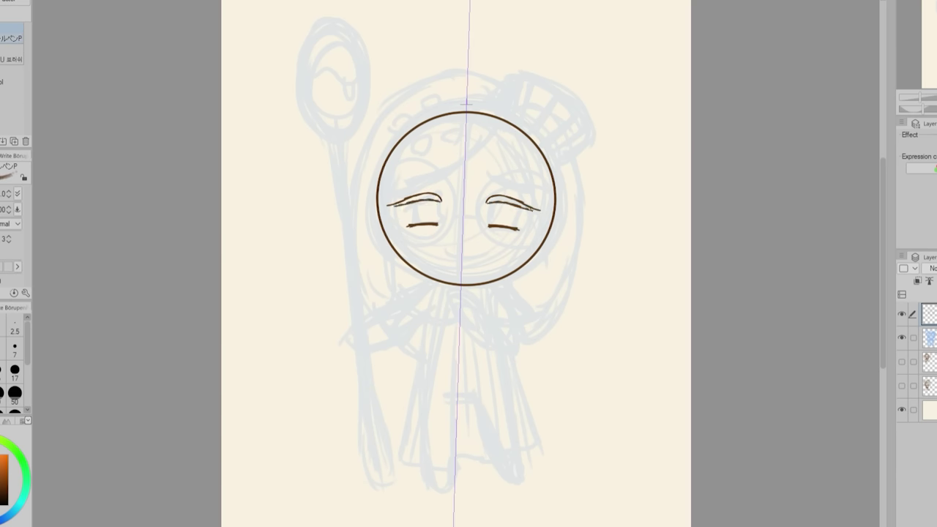
mouse_move(384, 239)
left_mouse_down()
mouse_move(410, 132)
mouse_move(431, 121)
left_mouse_up()
key("ctrl+z")
key("ctrl+z")
key("ctrl+z")
key("ctrl+z")
key("ctrl+z")
key("ctrl+z")
key("ctrl+z")
key("ctrl+z")
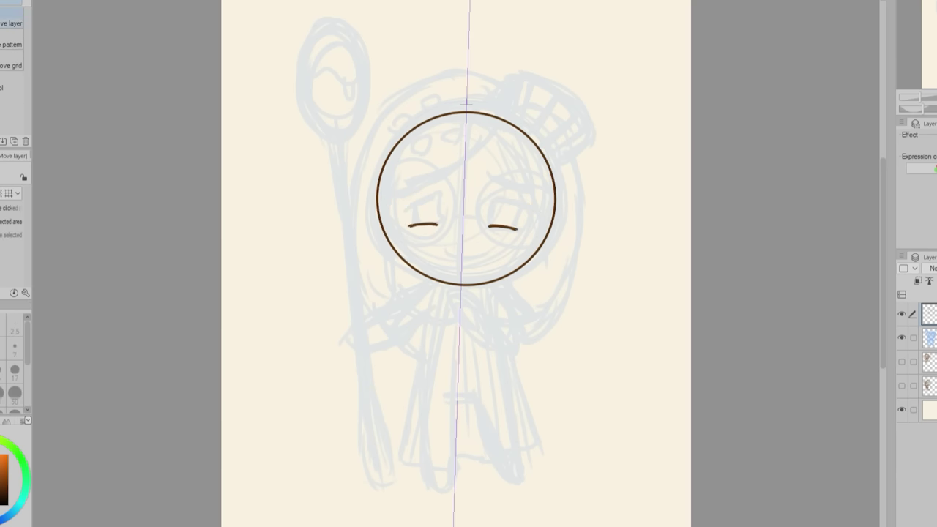
- Place a symmetry ruler along the face's centre line and draw the rounded head outline with mirrored pen strokes
key("u")
left_click_drag(469, 83, 462, 322)
key("p")
mouse_move(464, 100)
left_mouse_down()
mouse_move(410, 120)
mouse_move(406, 261)
mouse_move(456, 279)
mouse_move(379, 198)
left_mouse_up()
key("ctrl+t")
left_click(492, 297)
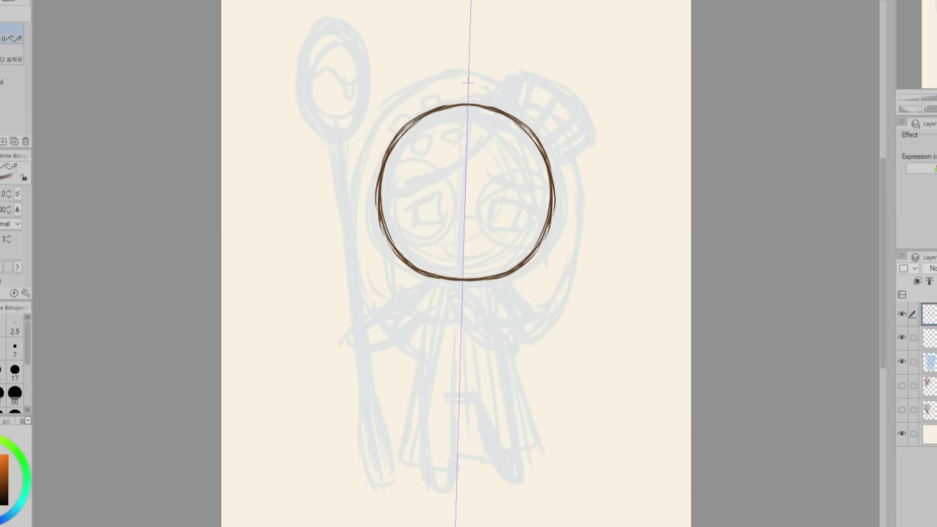
- Draw mirrored drooping eyebrows, half-lidded eyes and large round glasses on the face
left_click_drag(482, 176, 533, 192)
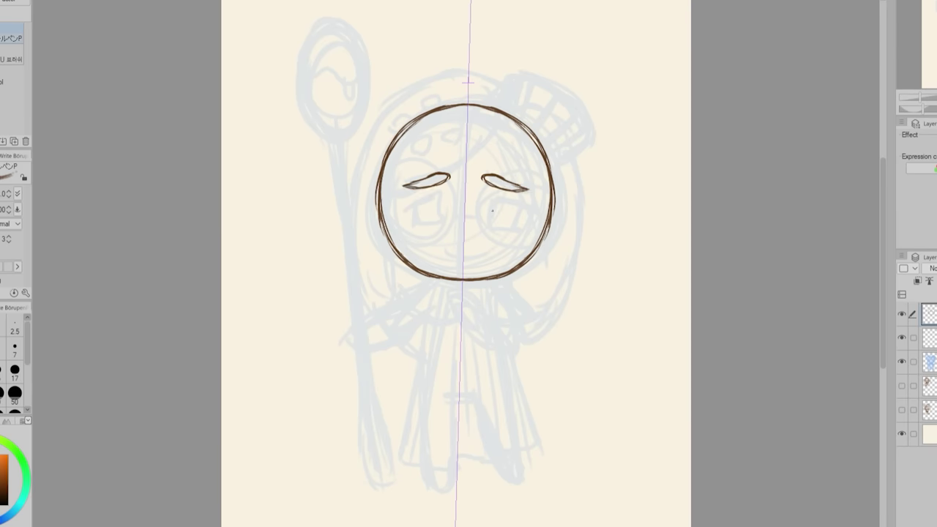
mouse_move(492, 196)
left_mouse_down()
mouse_move(484, 205)
mouse_move(514, 207)
left_mouse_up()
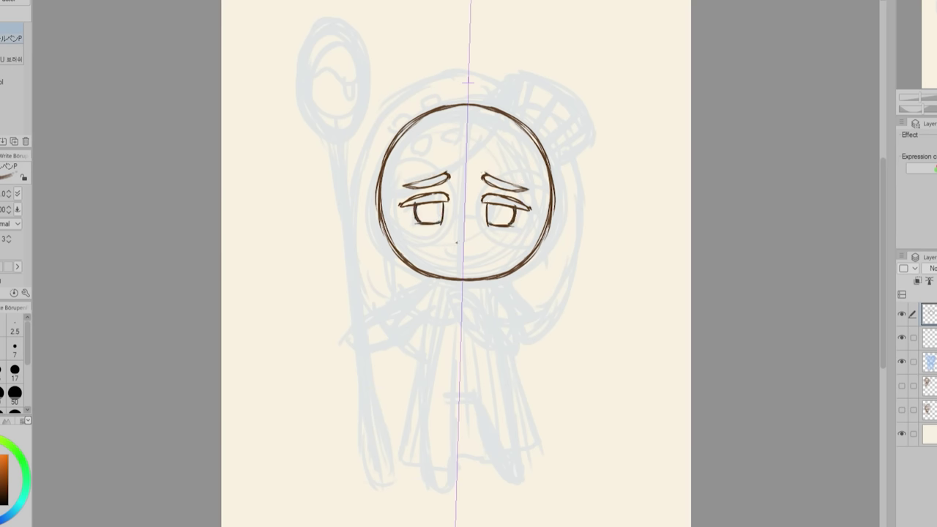
key("ctrl+z")
mouse_move(556, 218)
left_mouse_down()
mouse_move(472, 218)
mouse_move(556, 218)
mouse_move(549, 199)
left_mouse_up()
- Lasso the eyes and eyebrows inside the glasses and enlarge them slightly
key("m")
mouse_move(486, 176)
left_mouse_down()
mouse_move(504, 177)
mouse_move(487, 176)
left_mouse_up()
key("ctrl+t")
left_click_drag(539, 173, 543, 170)
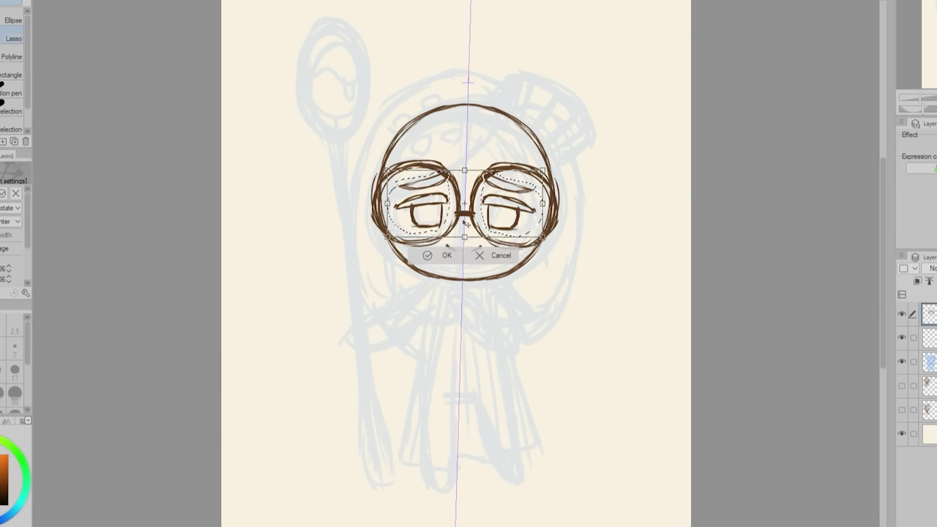
key("Return")
key("ctrl+d")
- Clean up the eyebrows and erase stray strokes around the glasses' rims and head outline with transparent colour
key("Delete")
left_click_drag(485, 180, 526, 188)
key("ctrl+d")
key("p")
key("c")
left_click_drag(557, 181, 558, 227)
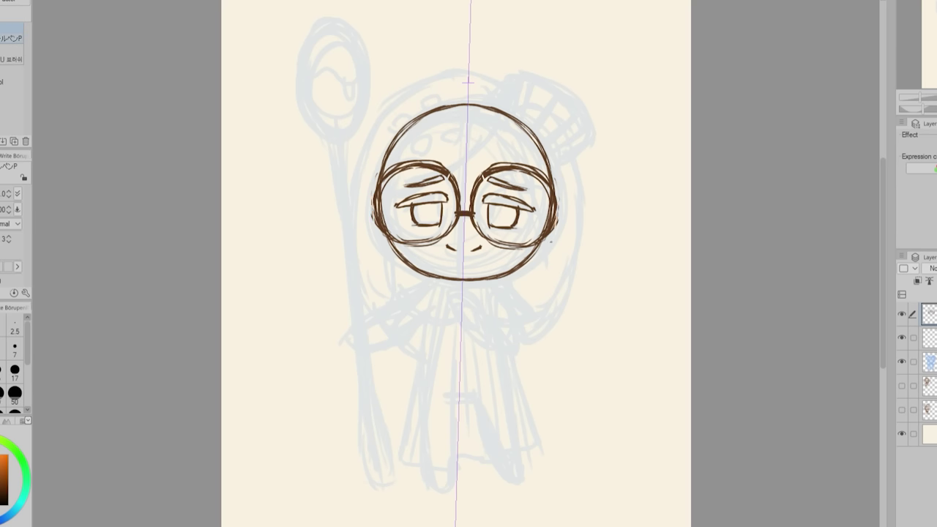
mouse_move(475, 193)
left_mouse_down()
mouse_move(499, 165)
mouse_move(536, 171)
left_mouse_up()
left_click_drag(549, 205, 531, 257)
- Draw mirrored blush hatching on the cheeks inside the lower outer parts of the lenses
key("c")
mouse_move(522, 219)
left_mouse_down()
mouse_move(533, 239)
mouse_move(546, 236)
left_mouse_up()
- On a new layer, sketch the torso and two legs below the head, with a ground line under the feet
key("ctrl+shift+n")
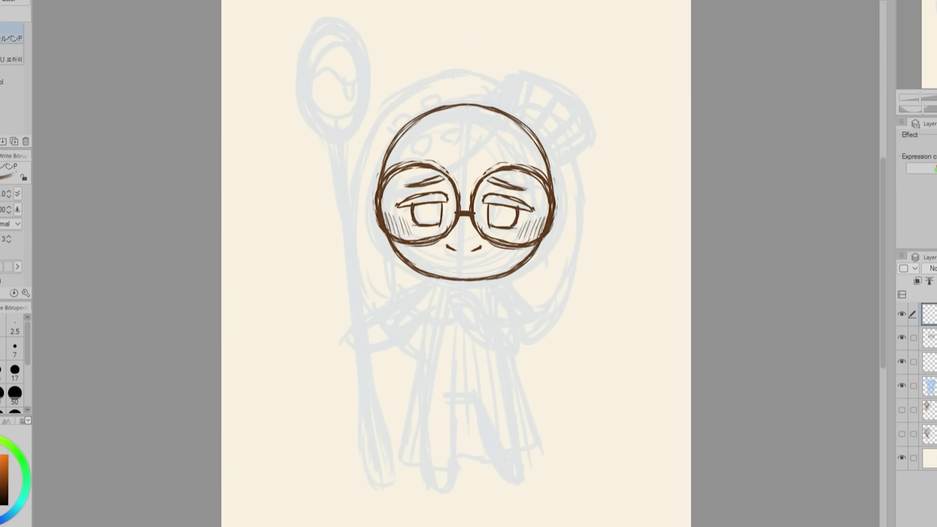
mouse_move(440, 280)
left_mouse_down()
mouse_move(426, 441)
mouse_move(456, 468)
left_mouse_up()
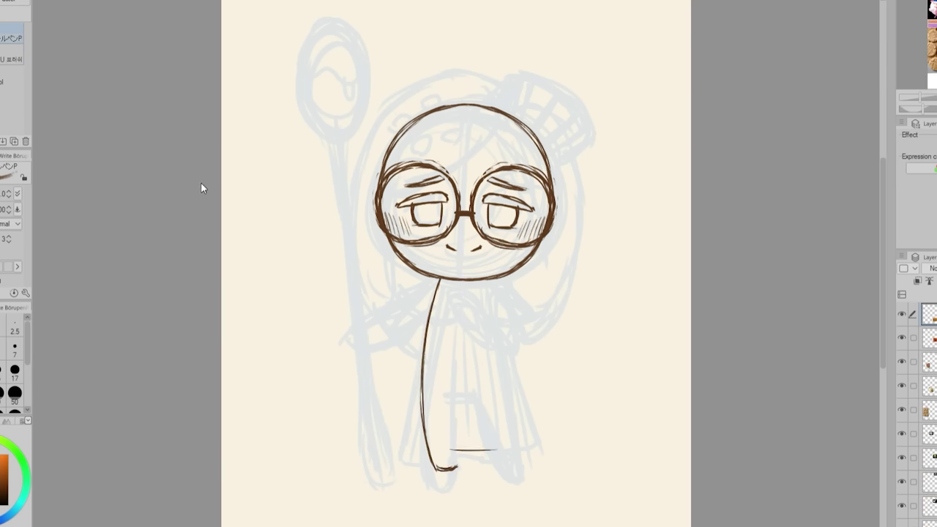
left_click_drag(457, 389, 456, 466)
key("ctrl+z")
left_click_drag(504, 380, 520, 450)
left_click_drag(427, 470, 535, 470)
mouse_move(472, 392)
left_mouse_down()
mouse_move(513, 462)
mouse_move(520, 440)
left_mouse_up()
left_click_drag(486, 290, 512, 418)
- Reshape the body outline slightly with Liquify and sketch the arms, one reaching outward and one bent to the chest
key("j")
left_click_drag(499, 284, 504, 282)
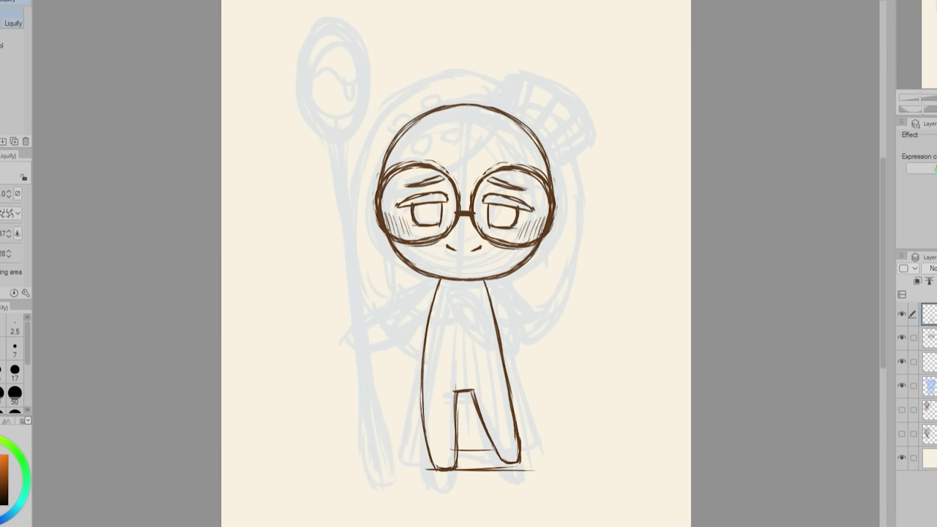
key("h")
left_click_drag(359, 465, 360, 475)
left_click_drag(467, 508, 469, 498)
key("h")
key("p")
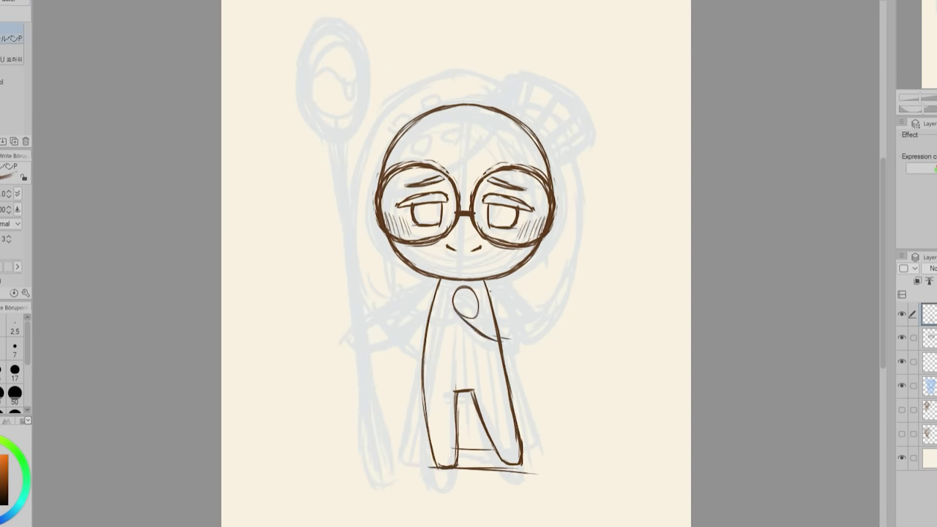
left_click_drag(370, 313, 421, 319)
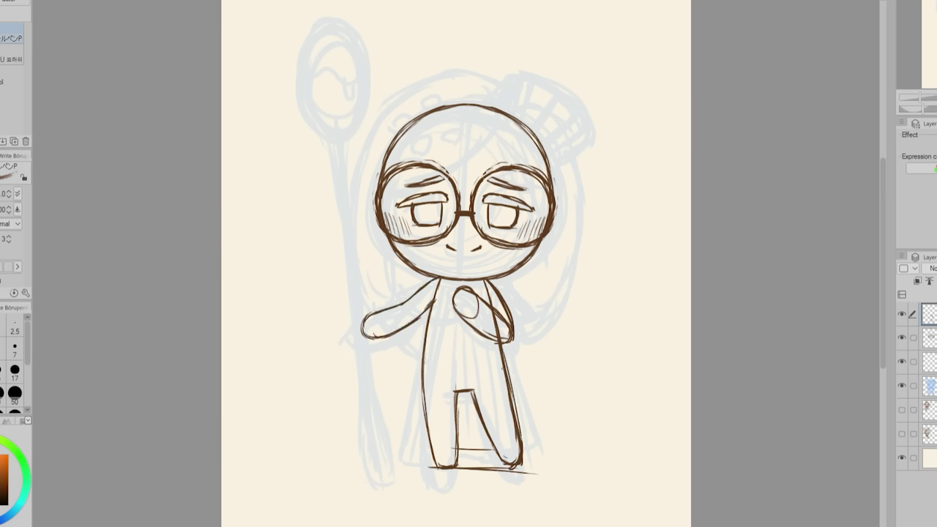
- Beside the character, draw a tall spoon with a symmetry ruler, adding a dripping topping and an oval on the handle end
key("u")
left_click(307, 36)
key("p")
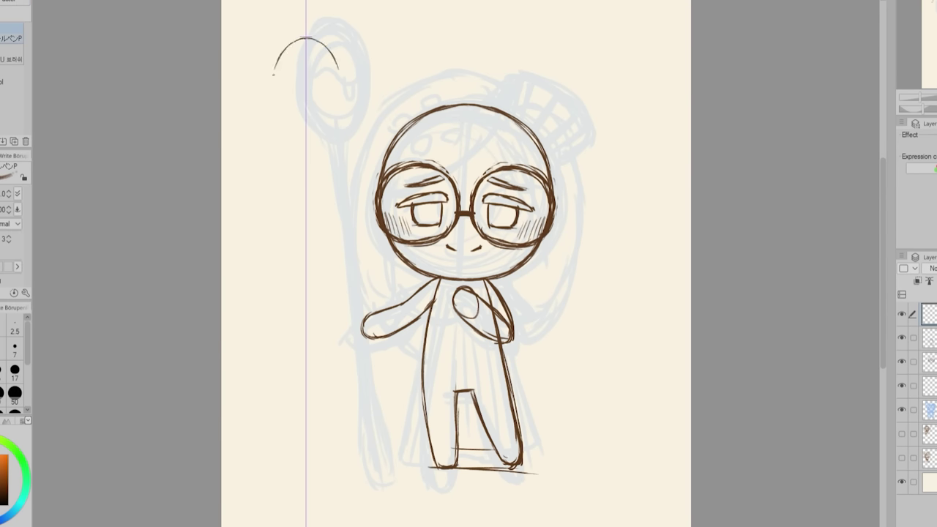
mouse_move(273, 73)
left_mouse_down()
mouse_move(300, 169)
mouse_move(303, 506)
mouse_move(295, 395)
left_mouse_up()
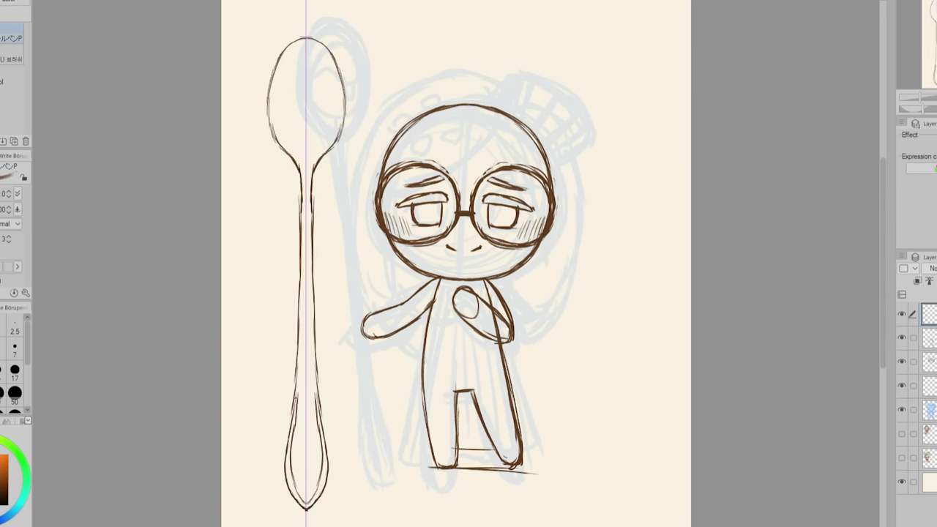
left_click_drag(297, 331, 305, 502)
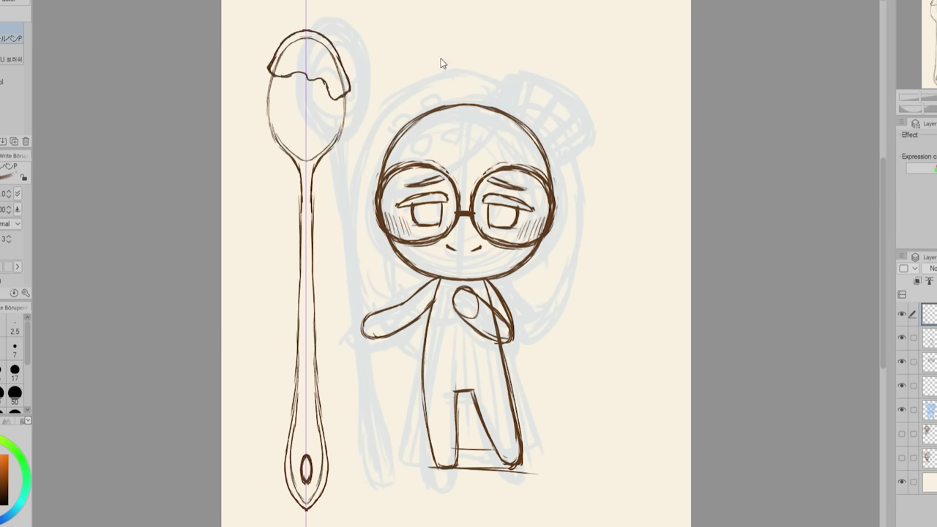
- Transform the spoon so it tilts and passes through the outstretched hand
key("ctrl+t")
left_click_drag(306, 220, 366, 227)
left_click_drag(441, 63, 415, 52)
mouse_move(333, 84)
left_mouse_down()
mouse_move(331, 61)
mouse_move(321, 60)
left_mouse_up()
left_click_drag(526, 279, 527, 268)
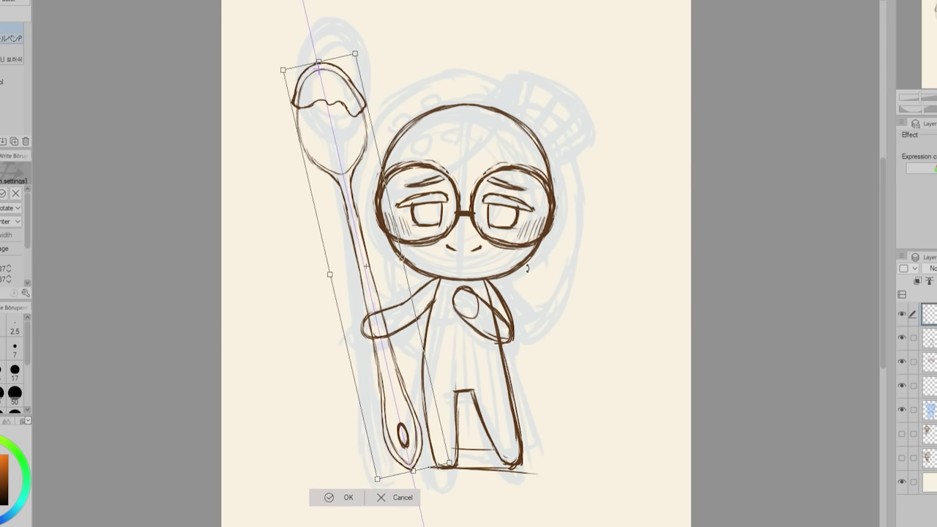
key("Return")
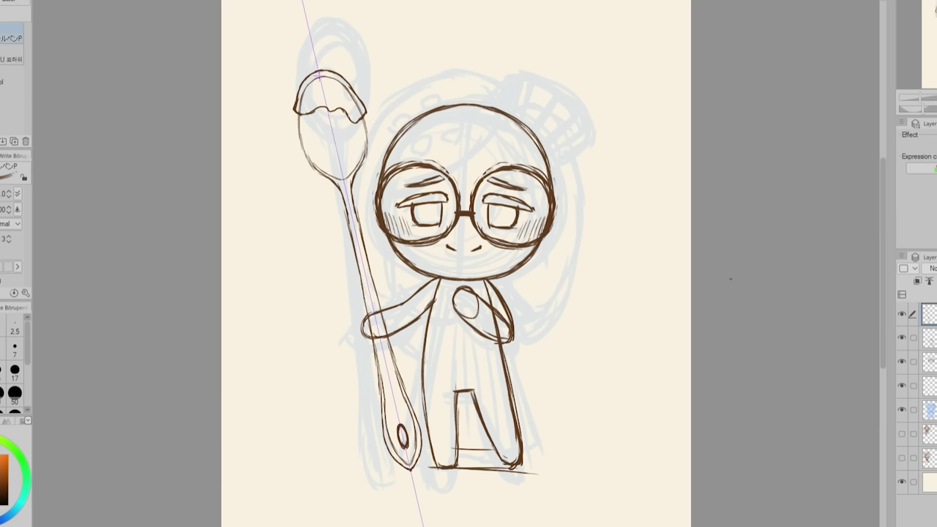
- Hide the blue rough and, on a new layer, sketch the robe's outline with its hem flaring out at one side
left_click(924, 337)
key("ctrl+shift+n")
left_click(924, 362)
left_click(902, 433)
left_click(924, 337)
left_click_drag(439, 279, 421, 422)
left_click_drag(472, 437, 556, 418)
left_click_drag(505, 348, 554, 416)
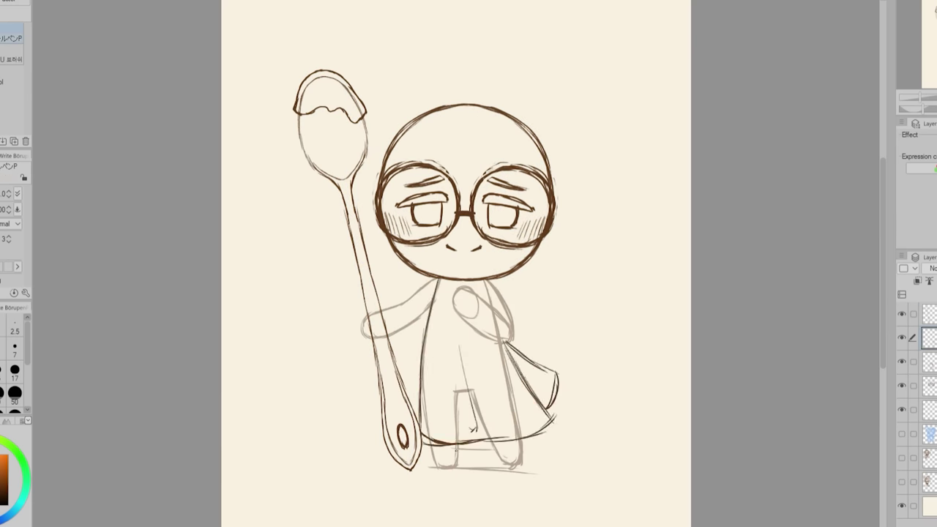
- Draw long vertical pleats down the robe and ruffle its hem
left_click_drag(430, 395, 429, 437)
left_click_drag(452, 295, 447, 444)
left_click_drag(459, 309, 472, 440)
left_click_drag(477, 329, 503, 427)
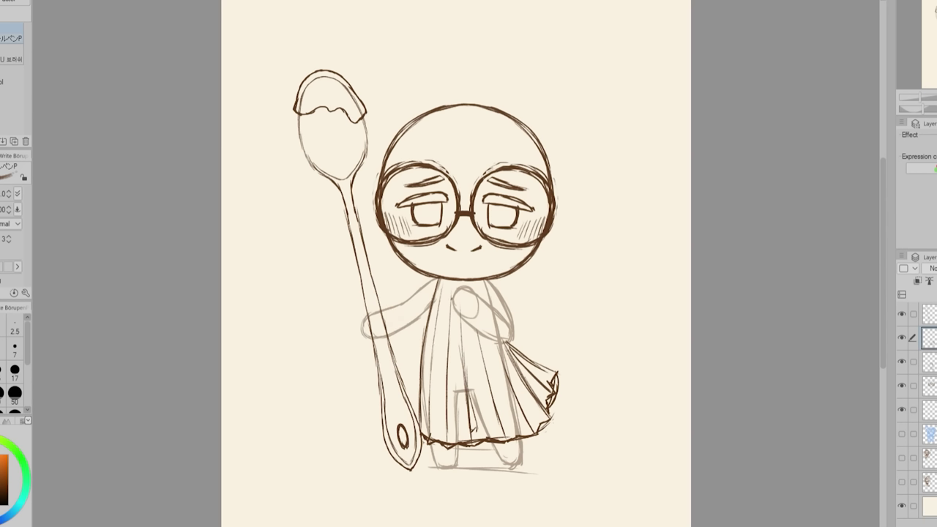
- Sketch the shoulder cape over both arms with a wavy lower trim and a small tie at the neck
left_click_drag(389, 307, 433, 338)
left_click_drag(421, 335, 461, 321)
left_click_drag(435, 280, 403, 303)
left_click_drag(494, 279, 523, 346)
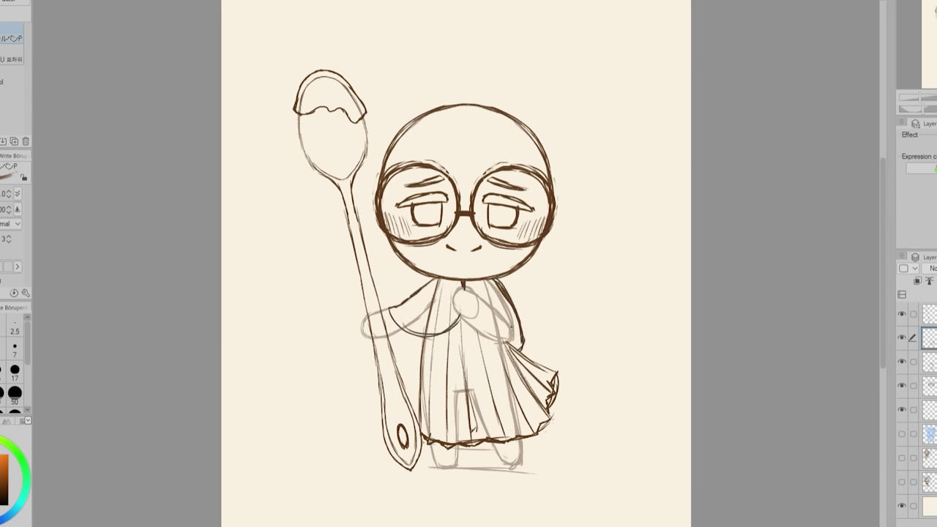
mouse_move(402, 307)
left_mouse_down()
mouse_move(451, 319)
mouse_move(416, 321)
left_mouse_up()
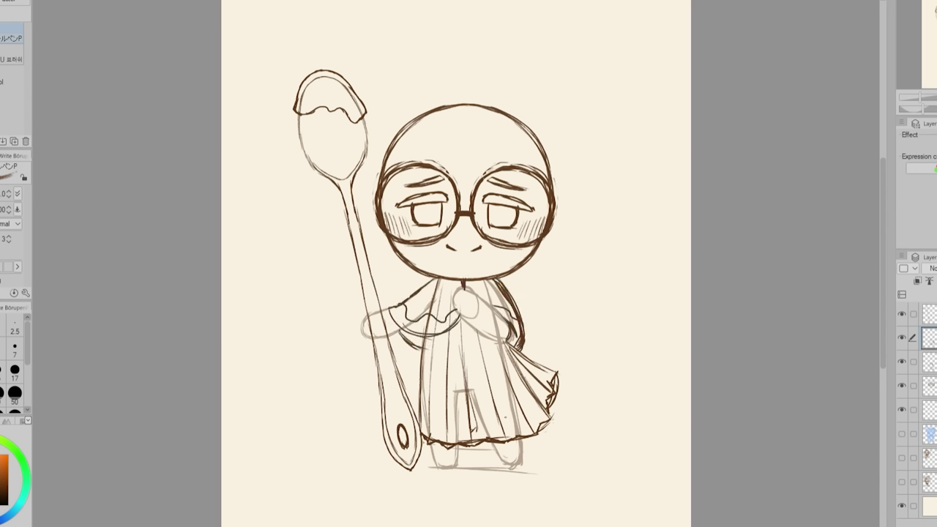
key("ctrl+z")
- On a new layer, sketch a pointed front panel with a spoon-shaped emblem and repeat the emblem on the spoon's handle
key("ctrl+shift+n")
key("]")
left_click_drag(447, 332, 447, 394)
key("ctrl+z")
mouse_move(447, 394)
left_mouse_down()
mouse_move(488, 392)
mouse_move(469, 416)
left_mouse_up()
left_click_drag(476, 328, 469, 416)
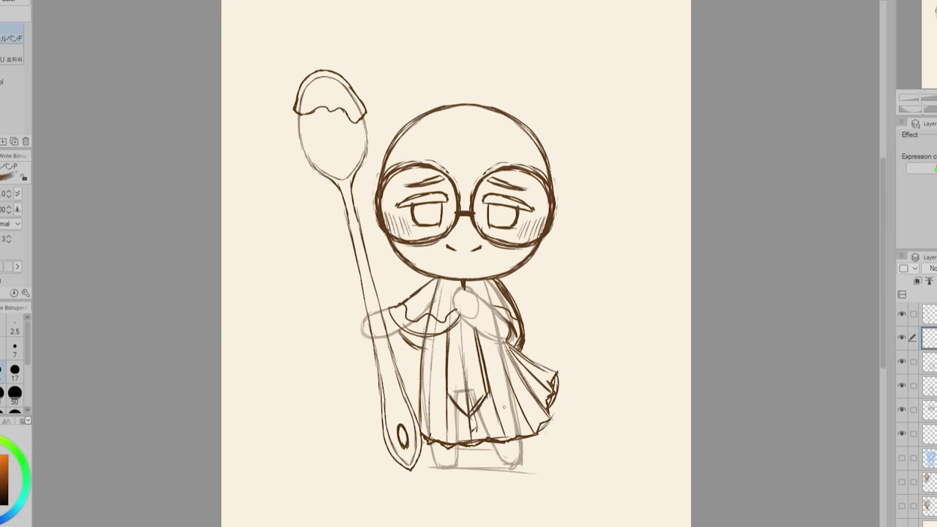
left_click_drag(464, 349, 466, 382)
left_click_drag(401, 421, 403, 445)
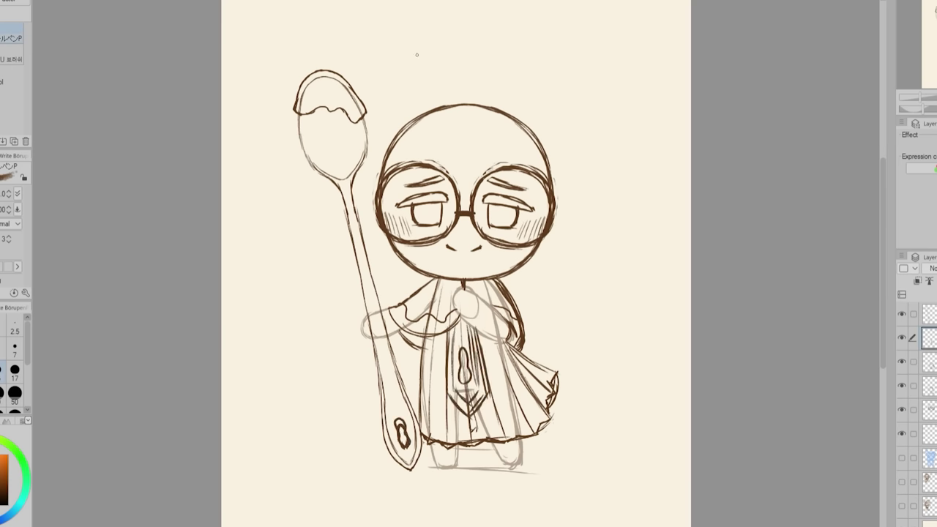
mouse_move(401, 139)
left_mouse_down()
mouse_move(515, 121)
mouse_move(468, 93)
mouse_move(544, 158)
left_mouse_up()
left_click_drag(403, 110, 498, 98)
left_click_drag(548, 162, 575, 155)
mouse_move(435, 122)
left_mouse_down()
mouse_move(440, 99)
mouse_move(425, 136)
left_mouse_up()
left_click_drag(426, 138, 385, 159)
left_click_drag(393, 87, 361, 145)
key("ctrl+z")
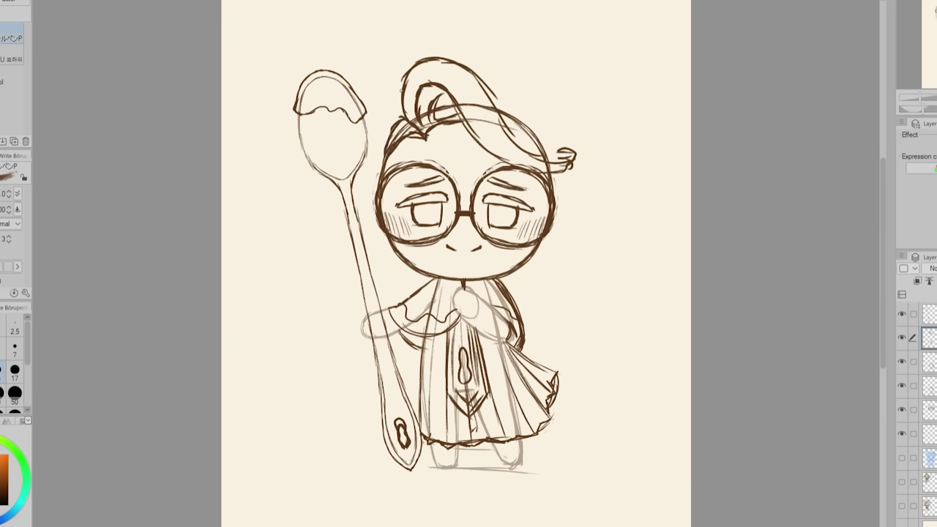
key("ctrl+z")
key("ctrl+z")
key("ctrl+z")
key("ctrl+z")
key("ctrl+z")
key("ctrl+z")
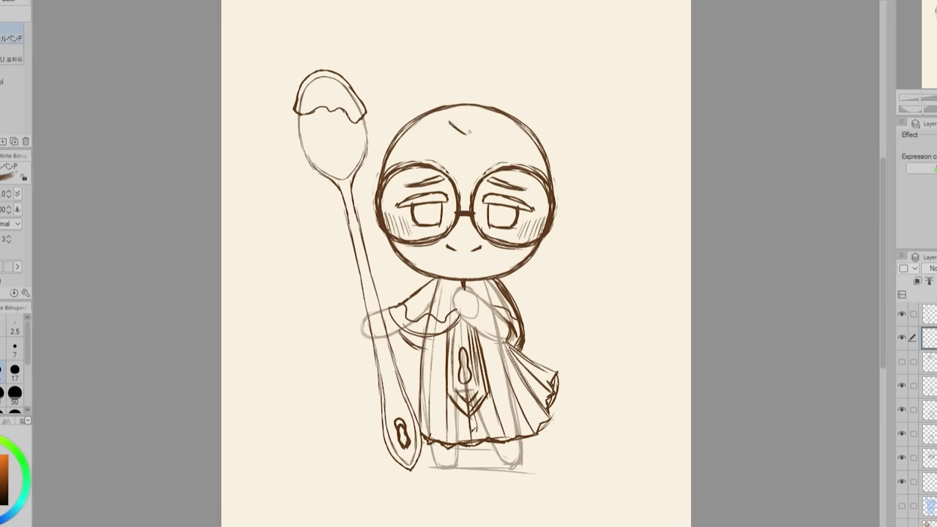
key("ctrl+z")
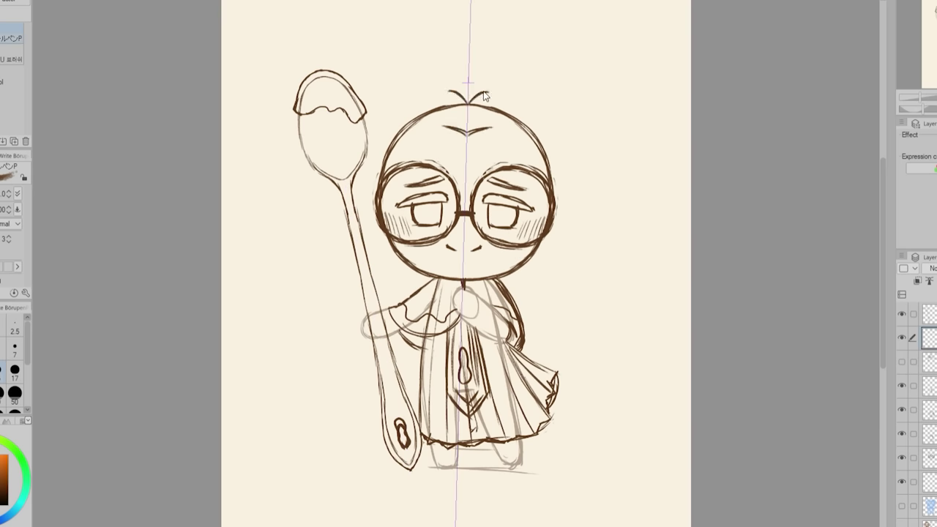
- Sketch mirrored center-parted front hair with a band across the forehead and locks falling beside the face
mouse_move(483, 92)
left_mouse_down()
mouse_move(517, 305)
mouse_move(528, 137)
left_mouse_up()
left_click_drag(468, 133, 512, 125)
mouse_move(505, 101)
left_mouse_down()
mouse_move(539, 164)
mouse_move(513, 116)
left_mouse_up()
left_click_drag(469, 109, 491, 98)
left_click_drag(468, 137, 482, 132)
left_click_drag(546, 181, 530, 260)
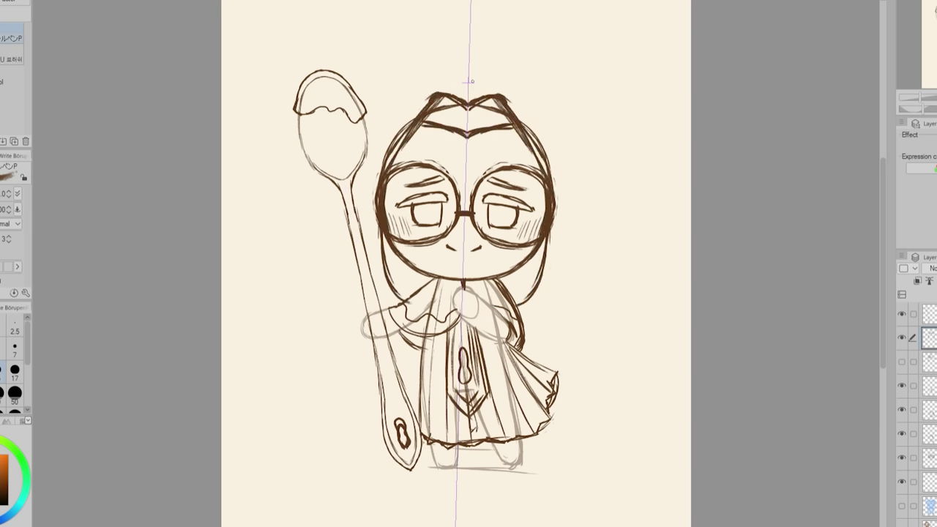
- Erase the head outline overlapping the front hair and redraw the forehead band and parting folds
key("c")
left_click_drag(541, 126, 557, 223)
left_click_drag(495, 96, 531, 154)
key("c")
left_click_drag(468, 134, 518, 128)
mouse_move(485, 98)
left_mouse_down()
mouse_move(468, 134)
mouse_move(502, 114)
left_mouse_up()
- Sketch the mirrored outer hair outline down to the shoulders and a curled ahoge at the crown
left_click_drag(468, 83, 563, 157)
left_click_drag(535, 88, 533, 300)
left_click_drag(560, 285, 517, 310)
left_click_drag(469, 79, 529, 43)
left_click_drag(471, 77, 533, 62)
left_click_drag(524, 81, 577, 192)
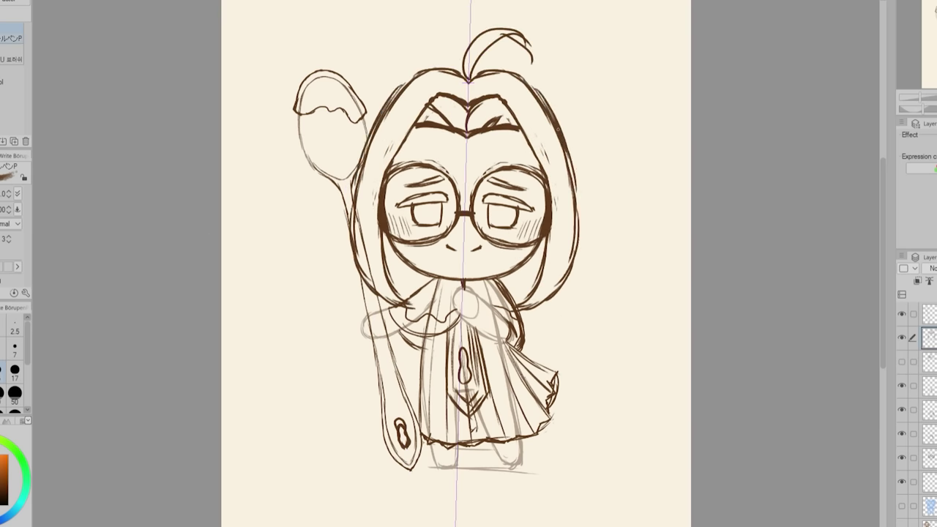
- Thicken the outer hair outline and retrace the forehead band and inner hair edges
left_click_drag(571, 139, 523, 315)
left_click_drag(522, 75, 553, 117)
left_click_drag(572, 166, 551, 303)
left_click_drag(468, 136, 521, 129)
left_click_drag(539, 179, 547, 218)
left_click_drag(521, 132, 539, 173)
- Clean up the hair and face lines overlapping the glasses, using transparent colour for erasing
key("c")
left_click_drag(534, 144, 551, 238)
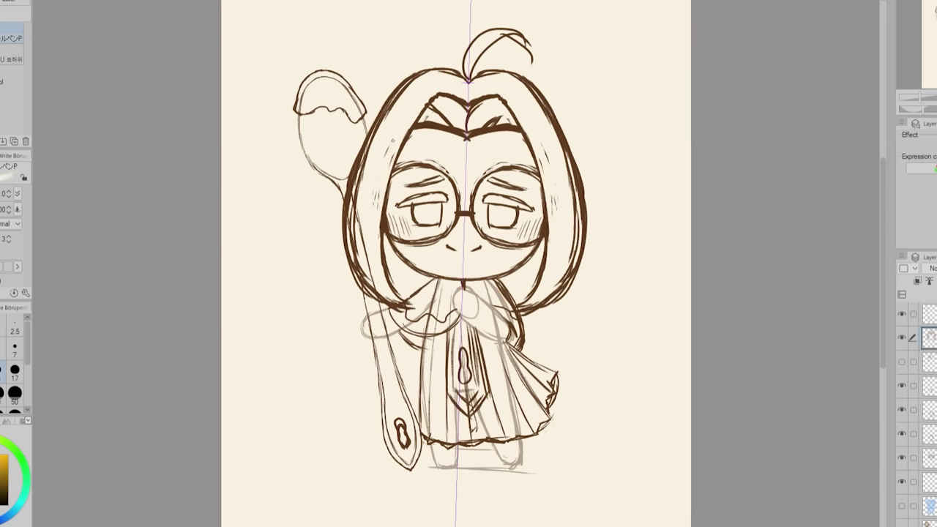
key("c")
mouse_move(540, 174)
left_mouse_down()
mouse_move(557, 206)
mouse_move(543, 238)
left_mouse_up()
left_click_drag(498, 167, 513, 241)
key("c")
- Erase the hair lines crossing the spoon and adjust the side of the hair with Liquify
mouse_move(366, 137)
left_mouse_down()
mouse_move(347, 228)
mouse_move(374, 299)
left_mouse_up()
left_click_drag(395, 306, 415, 303)
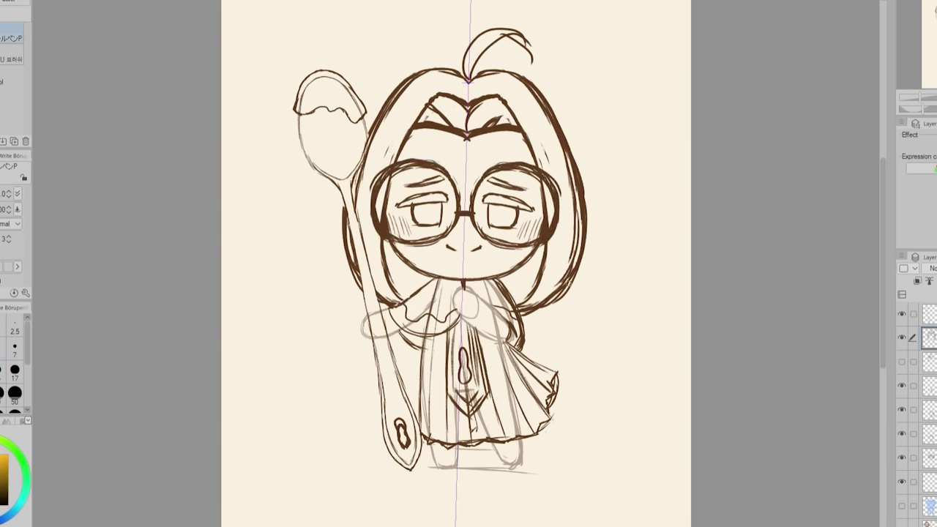
key("j")
left_click(14, 394)
left_click_drag(579, 220, 623, 245)
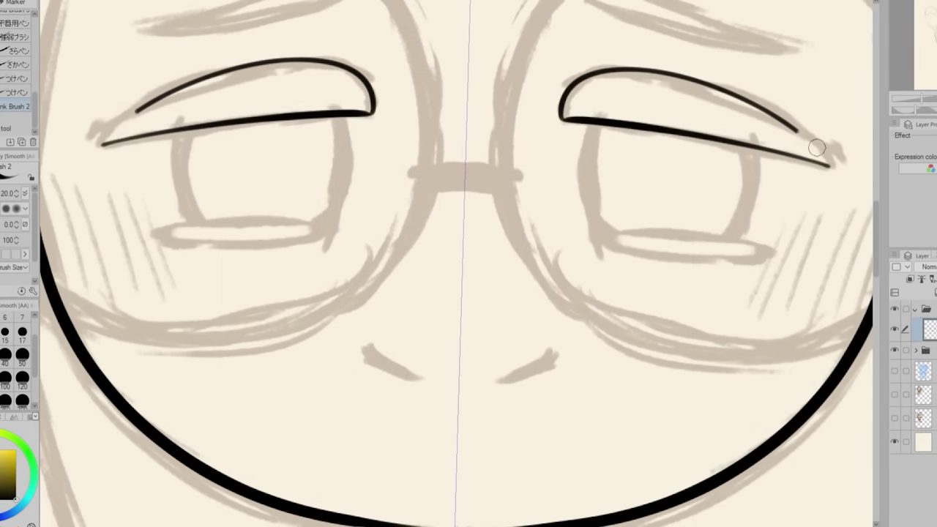
- Ink the mirrored upper eyelids, lower lids and iris sides over the faded sketch
left_click_drag(799, 131, 829, 170)
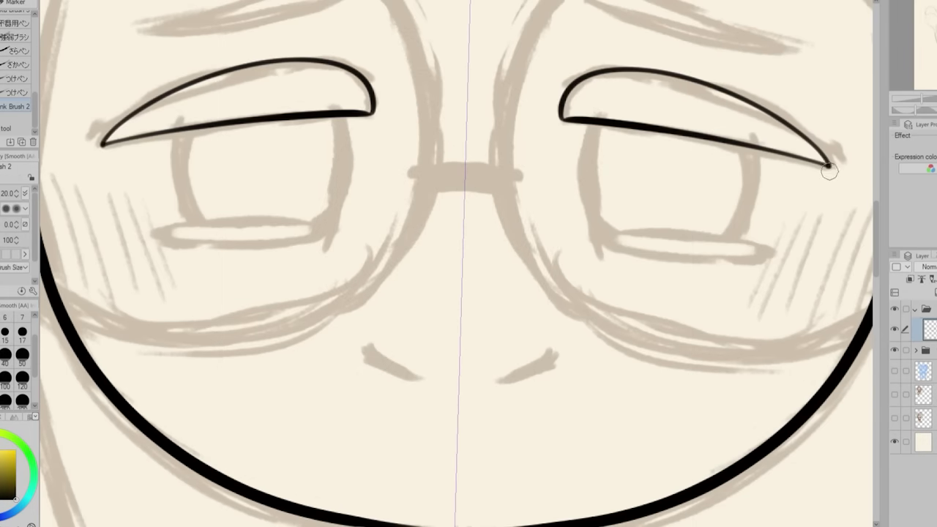
mouse_move(592, 247)
left_mouse_down()
mouse_move(693, 232)
mouse_move(769, 253)
left_mouse_up()
left_click_drag(599, 124, 608, 232)
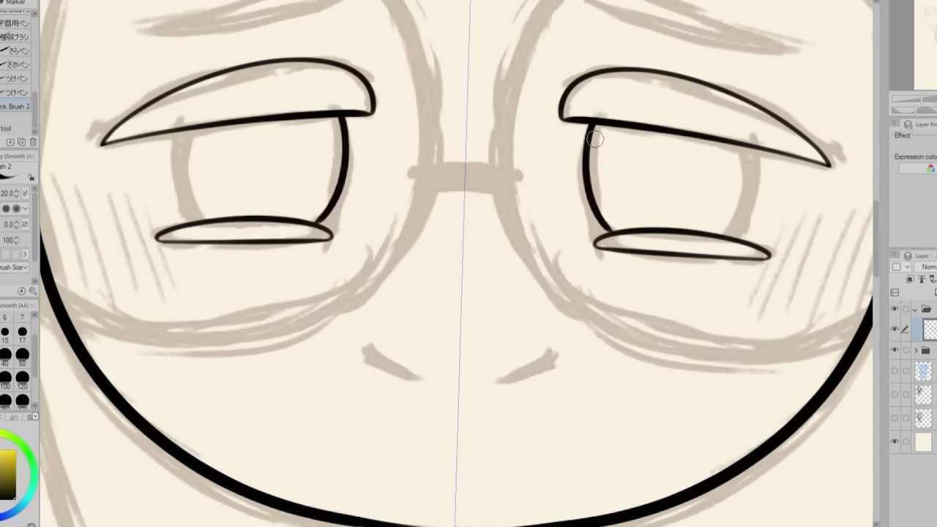
left_click_drag(751, 147, 737, 239)
- Ink a small curved smile and the mirrored drooping eyebrows
key("ctrl+minus")
key("ctrl+minus")
key("ctrl+minus")
key("ctrl+plus")
key("ctrl+plus")
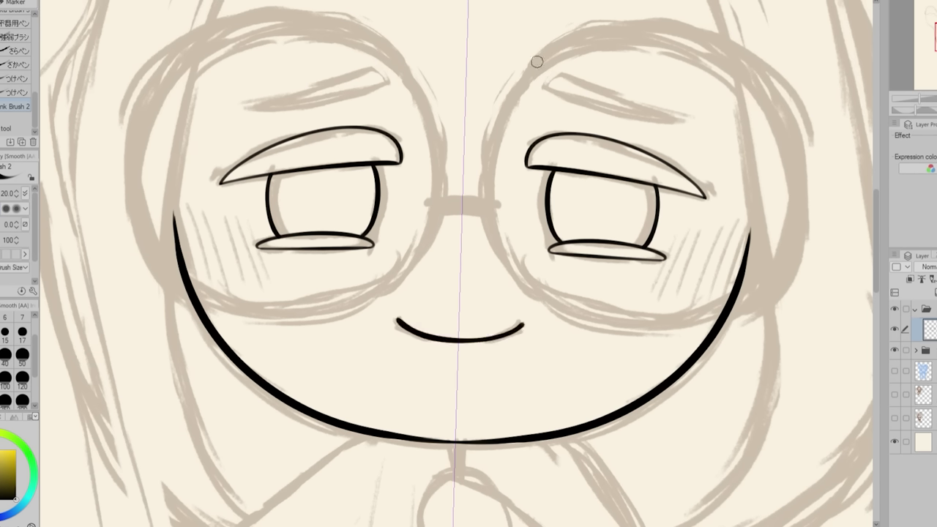
left_click_drag(620, 114, 671, 121)
left_click_drag(558, 73, 675, 120)
key("ctrl+minus")
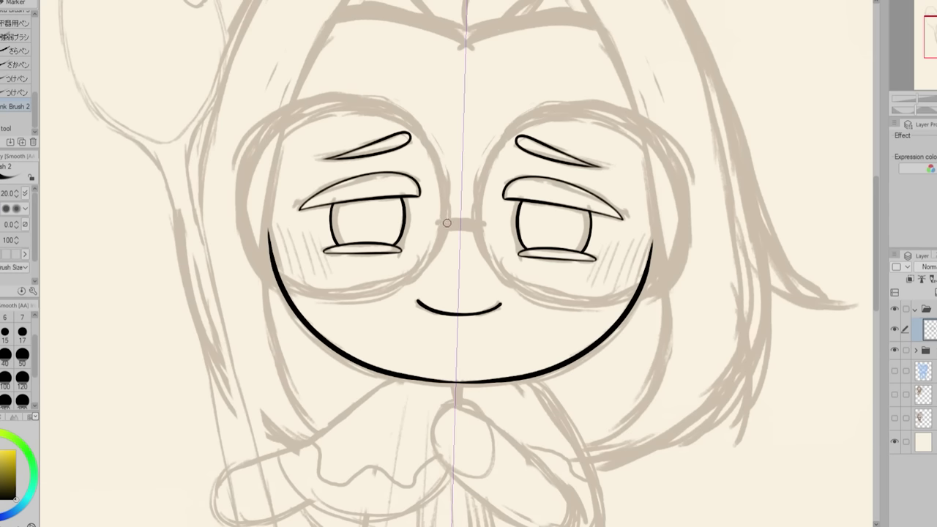
- Ink the glasses' bridge and, on a new layer, place a circular ruler around the right lens
left_click_drag(558, 105, 590, 302)
key("ctrl+z")
key("u")
key("u")
key("u")
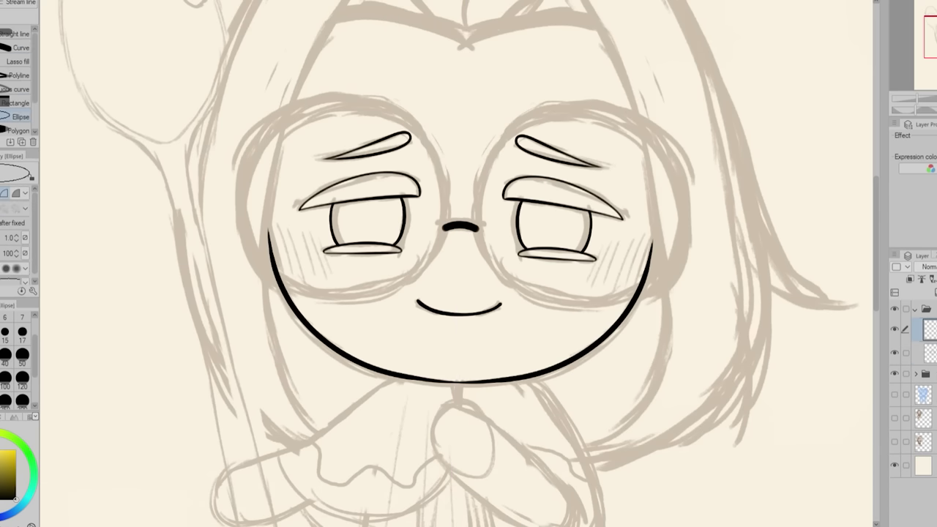
key("ctrl+shift+n")
left_click(23, 54)
left_click(4, 211)
mouse_move(479, 100)
left_mouse_down()
mouse_move(623, 221)
mouse_move(685, 315)
left_mouse_up()
key("p")
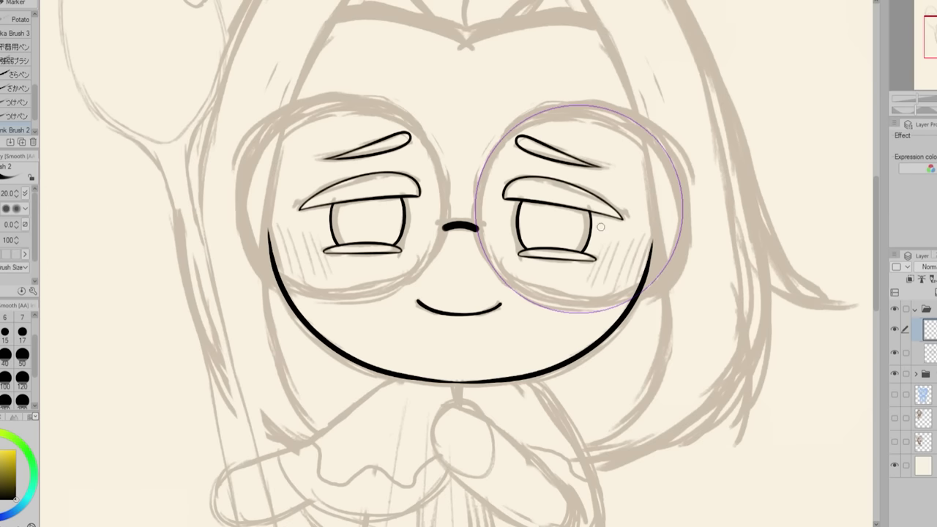
- Ink the right lens rim along the circular ruler
left_click_drag(590, 105, 558, 107)
key("ctrl+z")
left_click_drag(477, 192, 515, 128)
- Duplicate the rim layer with its ruler, move the copy to the left lens and ink the left rim
key("ctrl+c")
key("ctrl+v")
key("k")
left_click_drag(666, 338, 432, 326)
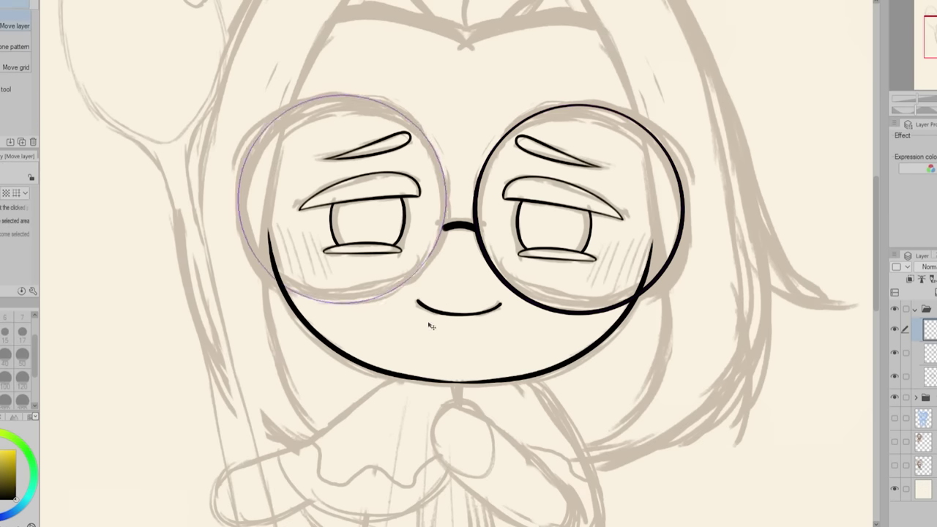
key("ctrl+z")
left_click_drag(542, 314, 389, 324)
scroll(449, 313, "down", 1)
key("p")
mouse_move(418, 139)
left_mouse_down()
mouse_move(398, 141)
mouse_move(337, 219)
left_mouse_up()
- On the face line layer, ink the mirrored forehead band dipping to a point at the center
key("alt+[")
key("alt+[")
left_click_drag(519, 91, 625, 74)
left_click_drag(876, 204, 870, 196)
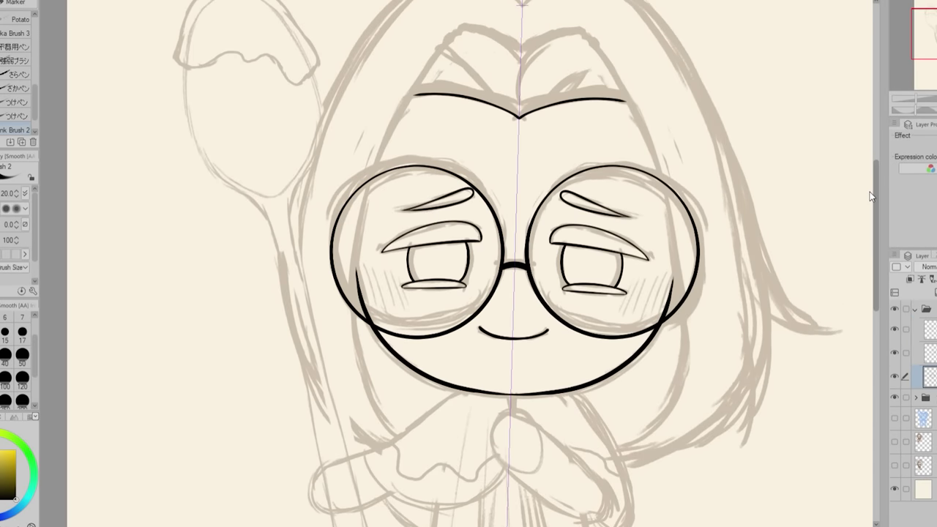
- Ink the mirrored inner hair edges from the center parting down past the glasses to the side locks
left_click_drag(575, 30, 623, 448)
left_click_drag(625, 100, 354, 51)
left_click_drag(354, 51, 343, 64)
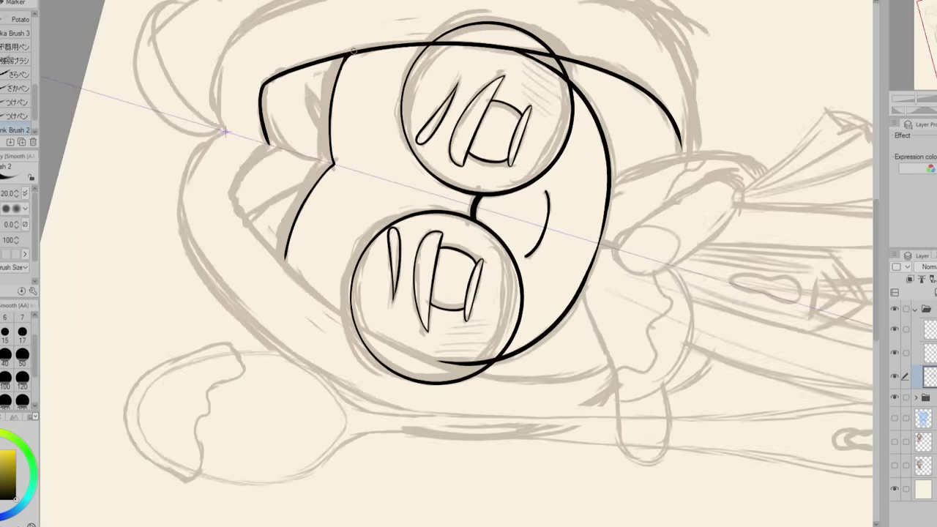
key("ctrl+at")
key("h")
left_click_drag(501, 93, 518, 439)
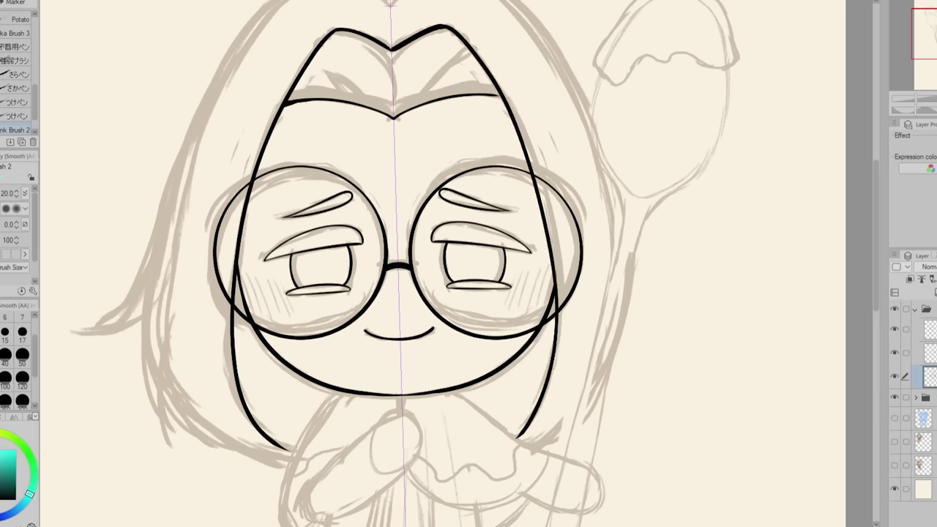
- Ink the curved hair tuft rising from the crown of the head
mouse_move(876, 191)
left_mouse_down()
mouse_move(872, 209)
mouse_move(875, 145)
left_mouse_up()
mouse_move(392, 165)
left_mouse_down()
mouse_move(281, 73)
mouse_move(273, 104)
left_mouse_up()
key("ctrl+z")
left_click_drag(391, 165, 392, 82)
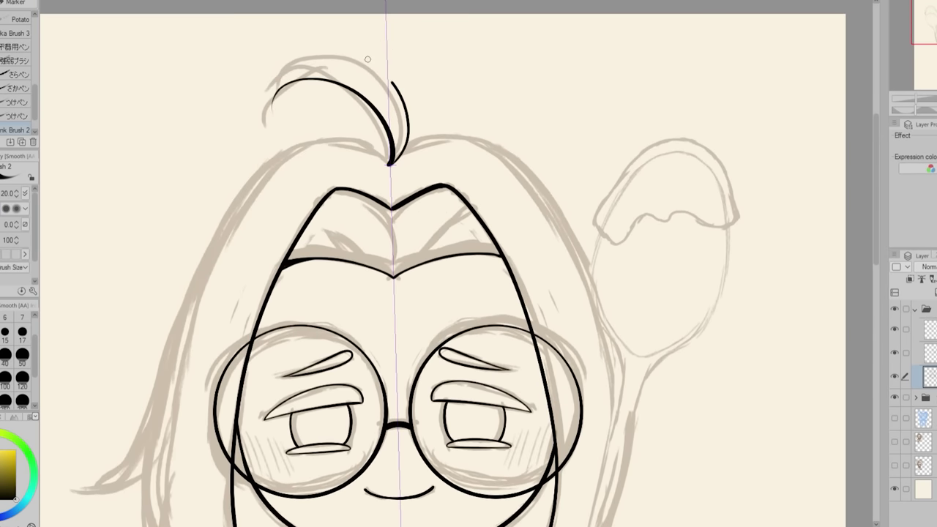
- Ink the long outer hair edge from the crown to the flicked tip and finish the tuft's end
scroll(348, 137, "down", 3)
left_click_drag(390, 44, 66, 380)
key("h")
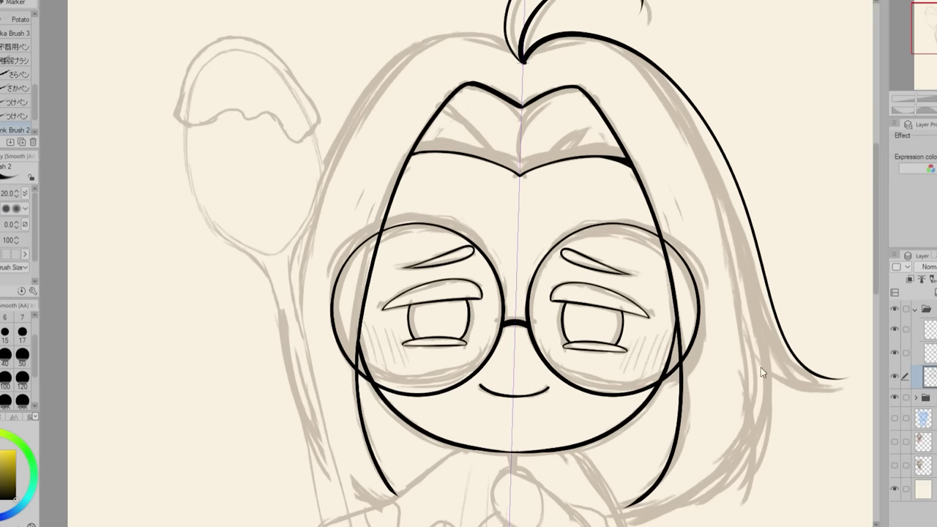
scroll(843, 332, "down", 1)
left_click_drag(877, 241, 877, 217)
scroll(586, 32, "up", 4)
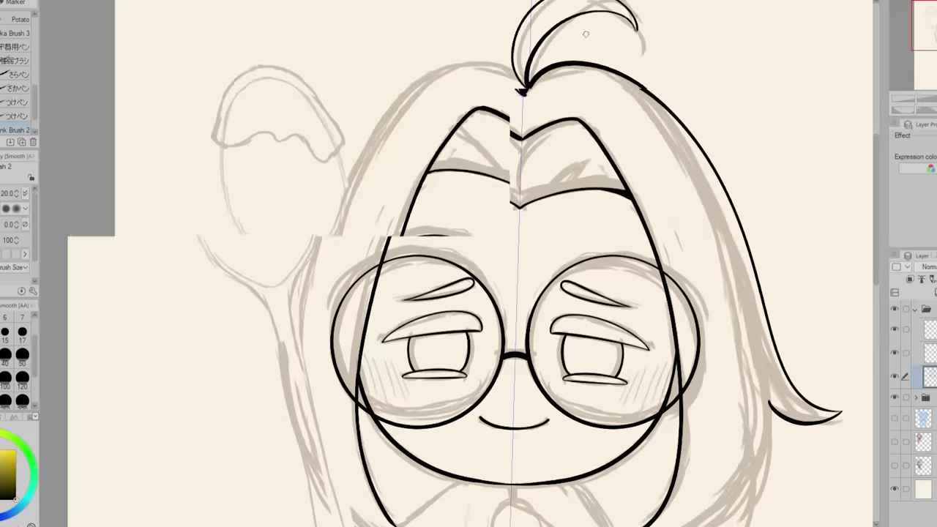
- Ink the pointed lower hair lock under the flick and the curved bottom hair edge running in to the shoulder
key("ctrl+minus")
key("ctrl+minus")
left_click_drag(875, 117, 873, 251)
key("h")
key("bracketright")
key("bracketright")
key("bracketright")
left_click_drag(233, 222, 262, 368)
left_click_drag(265, 231, 262, 367)
left_click_drag(255, 279, 411, 403)
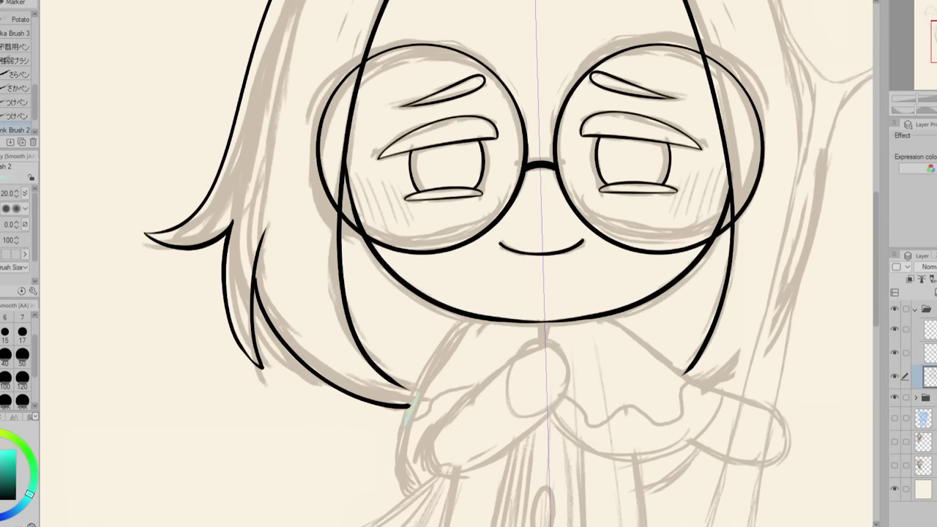
- Ink the cape's side edge and the rounded arm folded across the chest
key("h")
left_click_drag(366, 344, 348, 372)
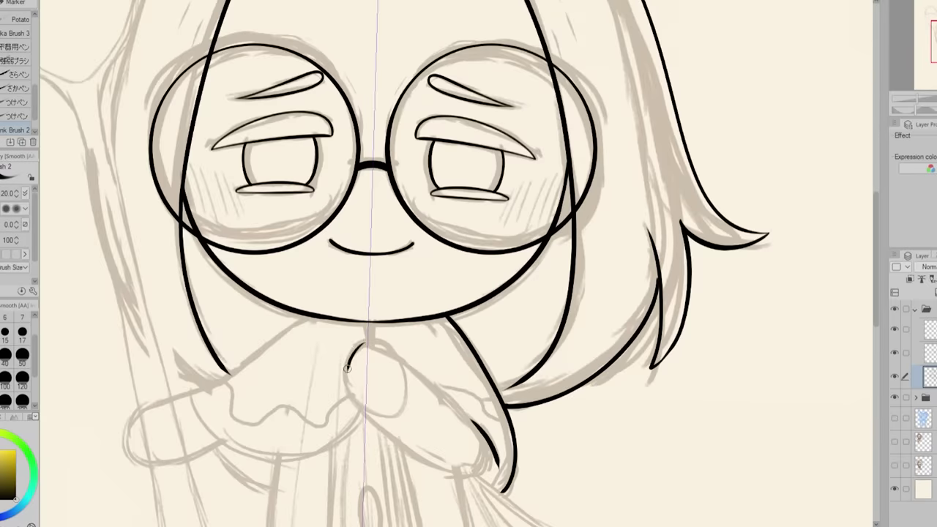
key("ctrl+z")
key("h")
key("ctrl+plus")
scroll(456, 264, "down", 3)
mouse_move(432, 267)
left_mouse_down()
mouse_move(540, 171)
mouse_move(402, 307)
mouse_move(394, 347)
left_mouse_up()
scroll(438, 293, "right", 3)
- Ink the cape's shoulder line and curved hem, with the wavy trim line along both halves
mouse_move(438, 246)
left_mouse_down()
mouse_move(464, 278)
mouse_move(703, 216)
left_mouse_up()
left_click_drag(529, 101, 704, 215)
left_click_drag(497, 249, 652, 244)
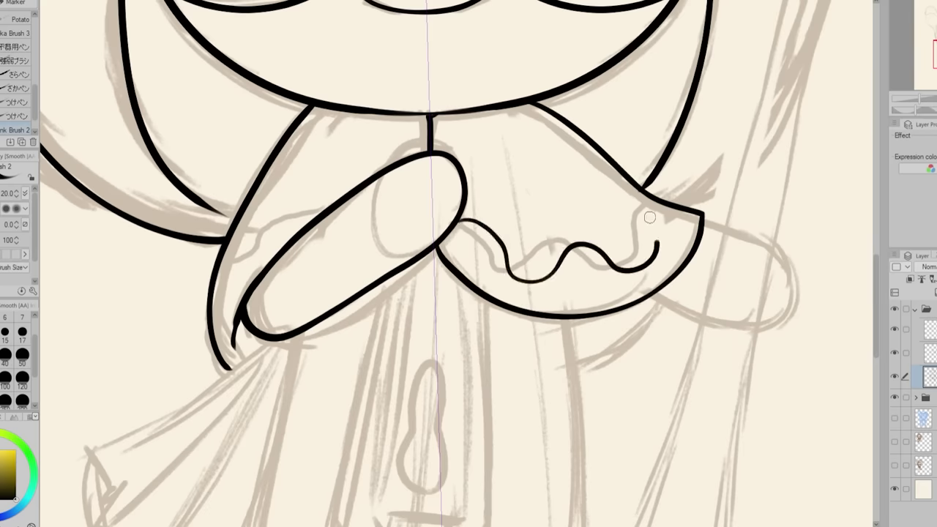
key("ctrl+z")
left_click_drag(219, 260, 333, 202)
left_click_drag(458, 224, 621, 261)
- Ink the skirt's straight front edge, zigzag hem and flared upper edge
key("h")
scroll(648, 183, "down", 3)
mouse_move(349, 98)
left_mouse_down()
mouse_move(333, 410)
mouse_move(356, 460)
left_mouse_up()
left_click_drag(379, 96, 356, 477)
key("ctrl+z")
key("ctrl+z")
left_click_drag(346, 99, 343, 459)
mouse_move(381, 97)
left_mouse_down()
mouse_move(449, 495)
mouse_move(653, 472)
mouse_move(816, 296)
mouse_move(826, 228)
left_mouse_up()
left_click_drag(682, 146, 827, 227)
- Ink thin pleat lines running up from the hem points toward the skirt's waist
left_click_drag(520, 495, 510, 396)
left_click_drag(639, 479, 599, 350)
left_click_drag(743, 453, 605, 129)
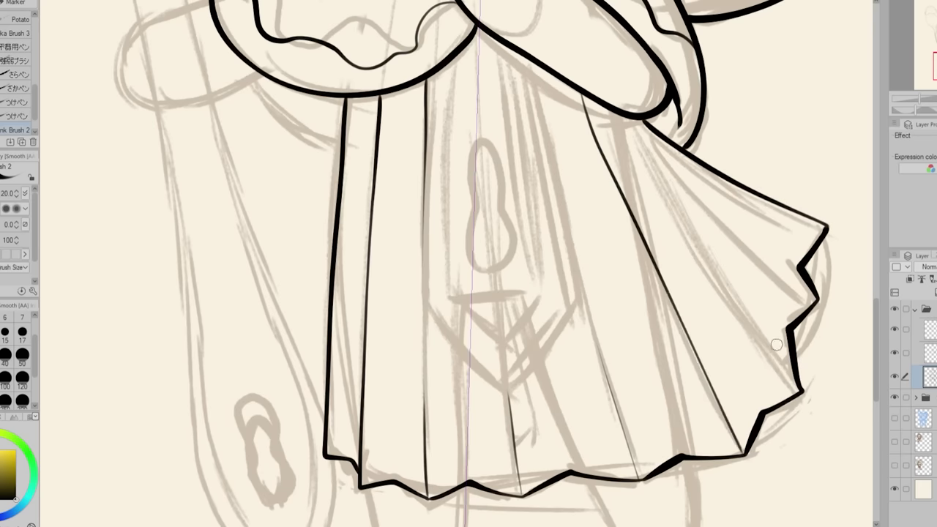
left_click_drag(801, 390, 659, 163)
left_click_drag(815, 299, 662, 147)
- On a new layer with a symmetrical ruler along the hanging tie, ink the tie's mirrored pointed outline
mouse_move(428, 78)
left_mouse_down()
mouse_move(425, 285)
mouse_move(582, 299)
left_mouse_up()
key("ctrl+z")
key("ctrl+shift+n")
key("u")
left_click_drag(477, 29, 509, 399)
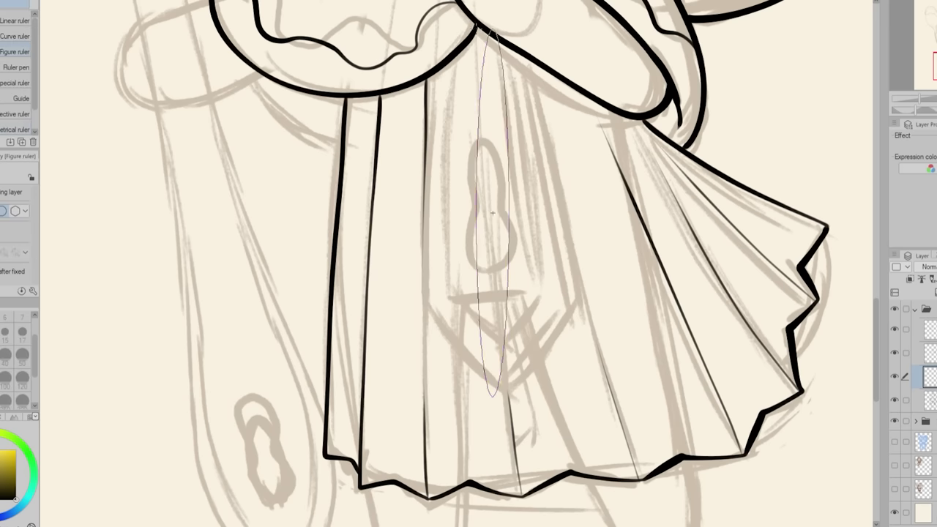
key("p")
left_click_drag(427, 77, 510, 405)
- Ink the tie's mirrored inner border and the peanut emblem near its tip
left_click_drag(448, 67, 444, 307)
key("ctrl+z")
left_click_drag(445, 304, 507, 374)
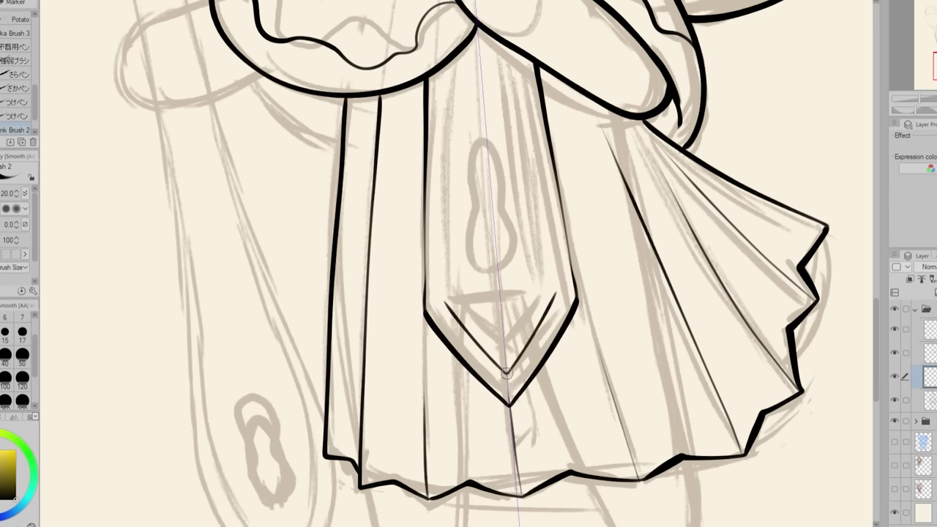
mouse_move(447, 64)
left_mouse_down()
mouse_move(444, 175)
mouse_move(468, 272)
left_mouse_up()
key("ctrl+z")
key("h")
left_click_drag(419, 206, 394, 302)
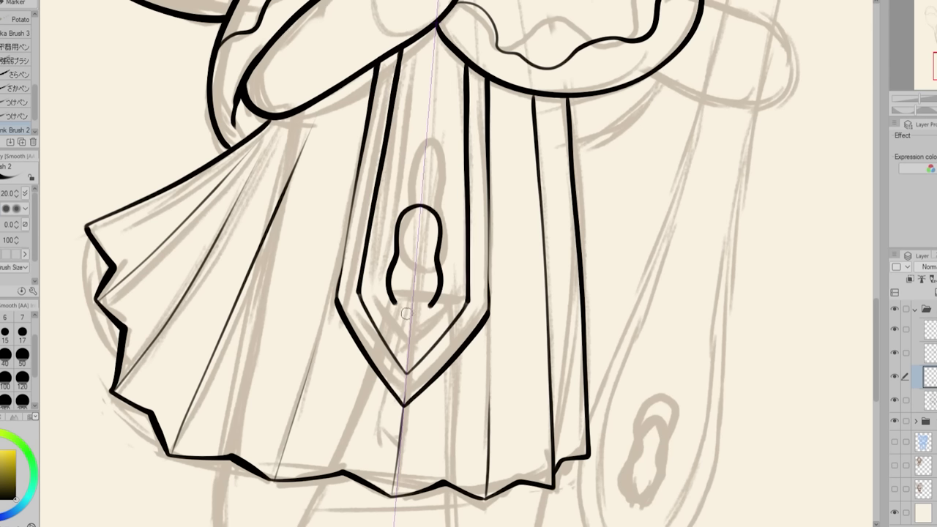
- Ink the outer hair edge on the spoon side from the crown down toward the shoulder
key("ctrl+0")
key("h")
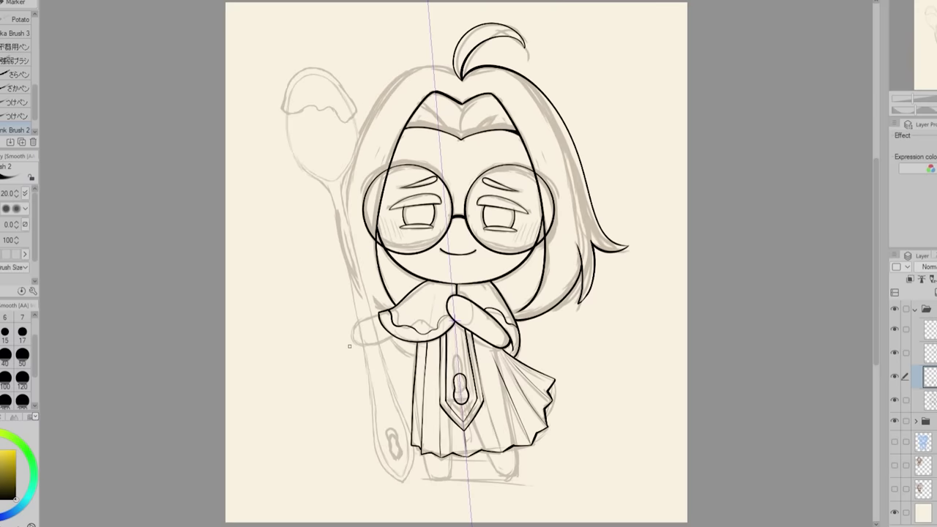
scroll(427, 74, "up", 3)
mouse_move(469, 68)
left_mouse_down()
mouse_move(294, 245)
mouse_move(341, 476)
left_mouse_up()
key("ctrl+z")
scroll(862, 293, "down", 3)
- Ink the rounded outstretched arm emerging from under the cape on the spoon side
key("h")
scroll(458, 322, "up", 4)
left_click_drag(697, 198, 723, 306)
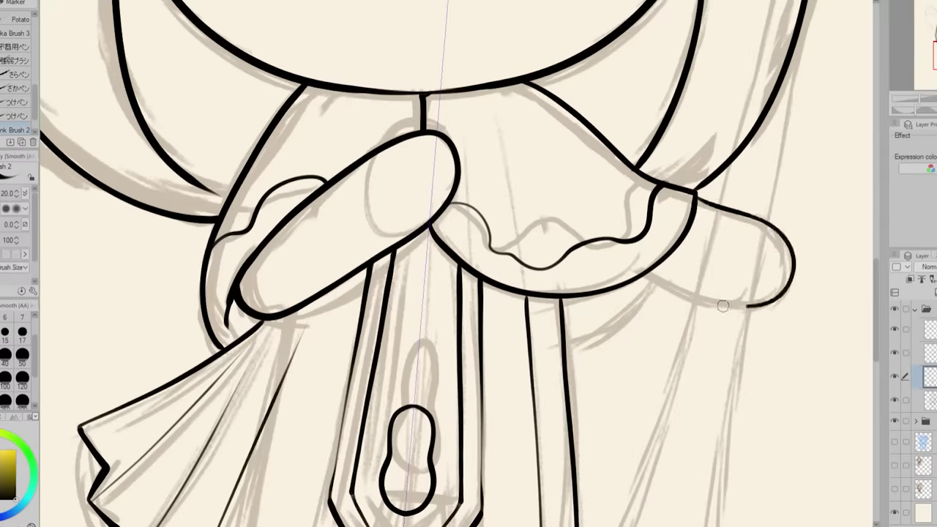
key("ctrl+0")
key("h")
- Hide the sketch folder and lasso around the eyes and eyebrows on the main line layer
left_click(894, 421)
left_click(929, 400)
scroll(482, 196, "up", 3)
key("m")
left_click_drag(428, 209, 402, 271)
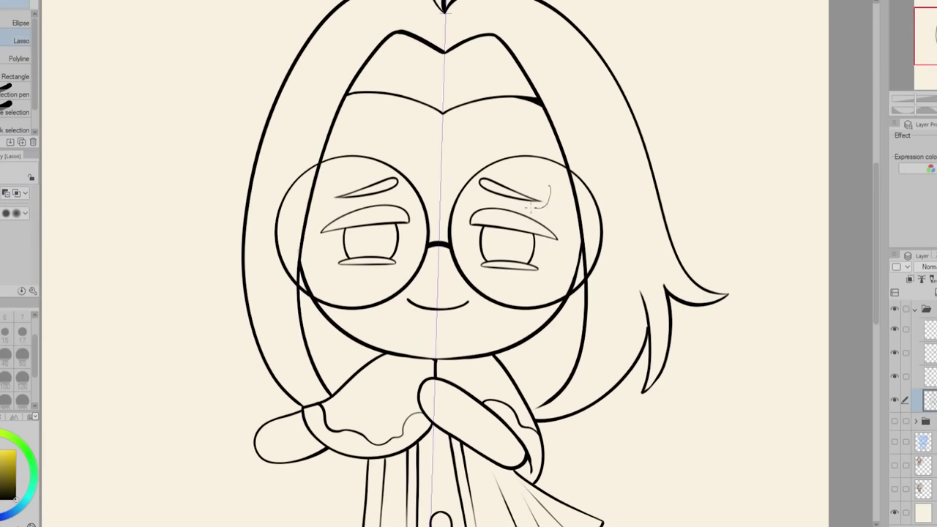
left_click_drag(487, 205, 468, 212)
left_click(471, 306)
- Ink the two stubby legs below the skirt hem
key("ctrl+0")
scroll(449, 486, "up", 5)
key("p")
left_click_drag(321, 312, 466, 314)
mouse_move(642, 299)
left_mouse_down()
mouse_move(779, 442)
mouse_move(801, 274)
left_mouse_up()
key("ctrl+0")
- Add a new layer for the spoon, hide the other line layers and place a symmetrical ruler along the spoon's axis
key("ctrl+shift+n")
left_click(915, 444)
left_click_drag(894, 353, 894, 424)
left_click_drag(308, 74, 395, 454)
- Ink the dripping coating on top of the spoon and nudge its outline into shape
scroll(309, 74, "up", 5)
mouse_move(308, 54)
left_mouse_down()
mouse_move(322, 186)
mouse_move(307, 52)
left_mouse_up()
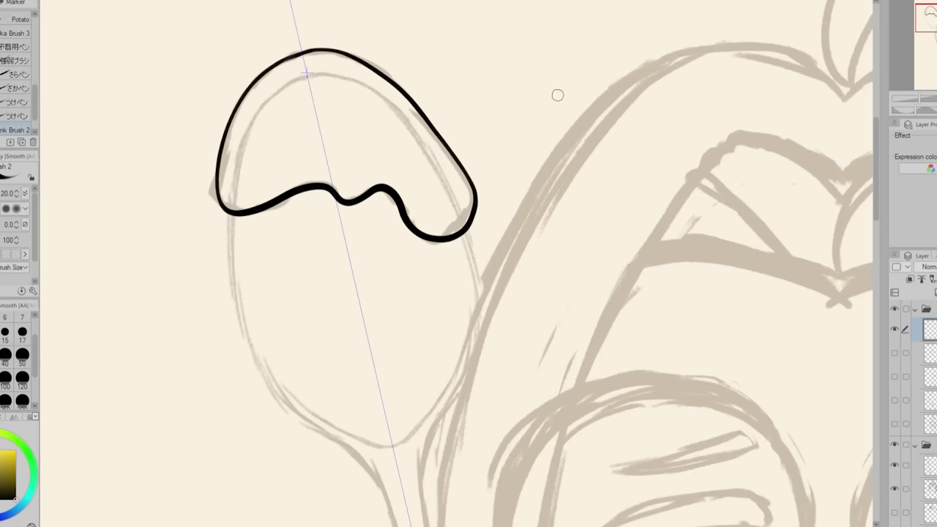
key("j")
left_click_drag(410, 118, 496, 210)
- Ink the spoon bowl's mirrored outline below the coating, narrowing into the neck of the handle
key("p")
mouse_move(232, 190)
left_mouse_down()
mouse_move(335, 444)
mouse_move(382, 476)
left_mouse_up()
left_click_drag(280, 377, 392, 445)
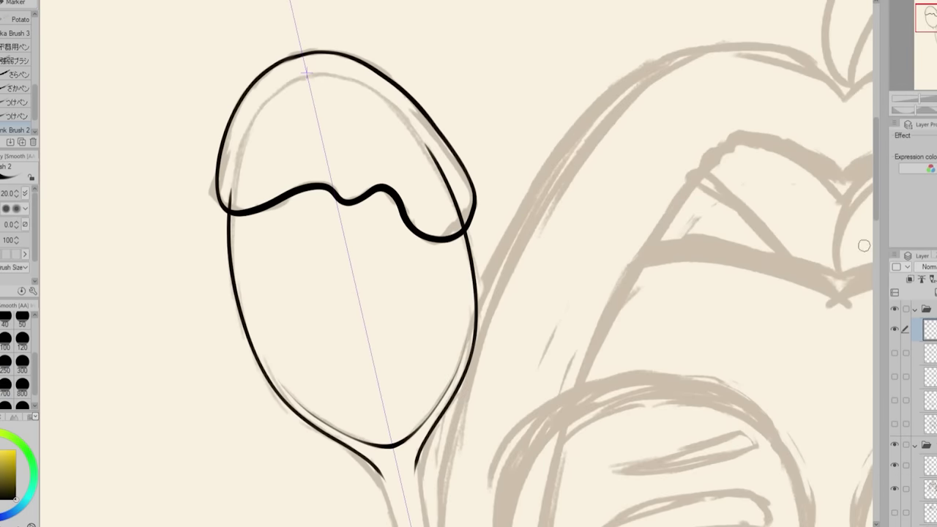
scroll(864, 246, "down", 1)
left_click_drag(235, 160, 230, 177)
- Ink both sides of the slim spoon handle with the brush size at 17
key("ctrl+minus")
key("ctrl+minus")
key("ctrl+minus")
scroll(457, 264, "down", 3)
key("bracketleft")
left_click_drag(438, 120, 504, 406)
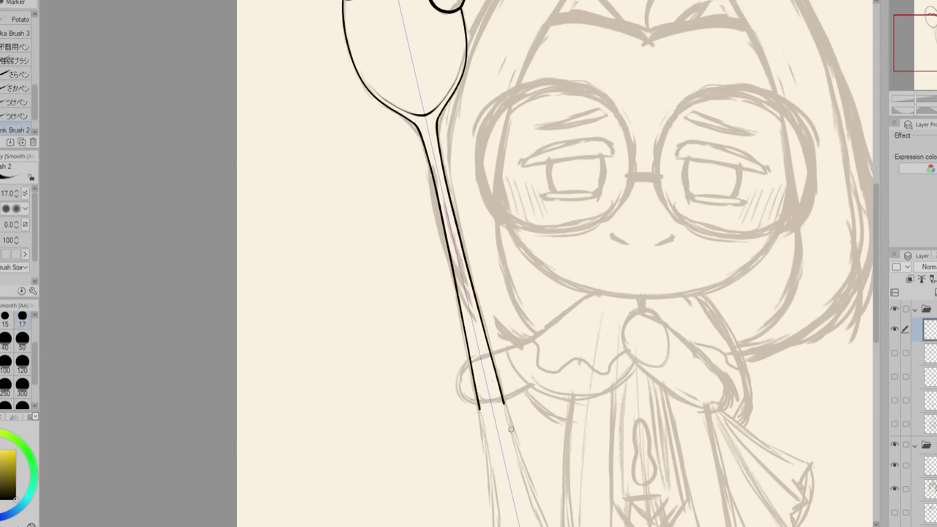
- Ink the handle's flared pointed end with its inner border and the peanut emblem
key("ctrl+plus")
key("ctrl+plus")
key("ctrl+plus")
scroll(468, 411, "down", 8)
left_click_drag(518, 22, 636, 400)
scroll(536, 182, "up", 1)
left_click_drag(536, 181, 615, 202)
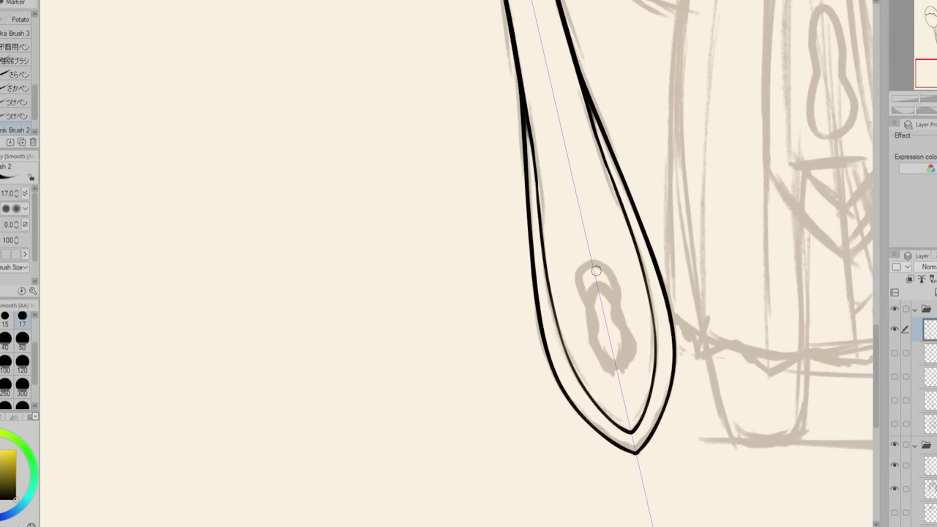
mouse_move(596, 271)
left_mouse_down()
mouse_move(605, 281)
mouse_move(593, 277)
left_mouse_up()
scroll(593, 277, "down", 4)
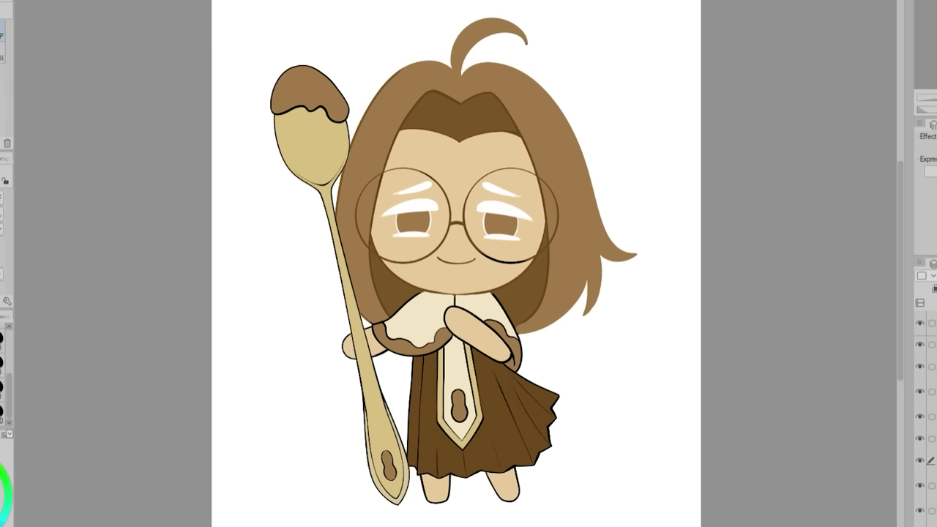
- Recolor the black line art of the cape, robe, arms and legs brown
mouse_move(495, 299)
left_mouse_down()
mouse_move(537, 508)
mouse_move(417, 472)
left_mouse_up()
key("ctrl+z")
key("p")
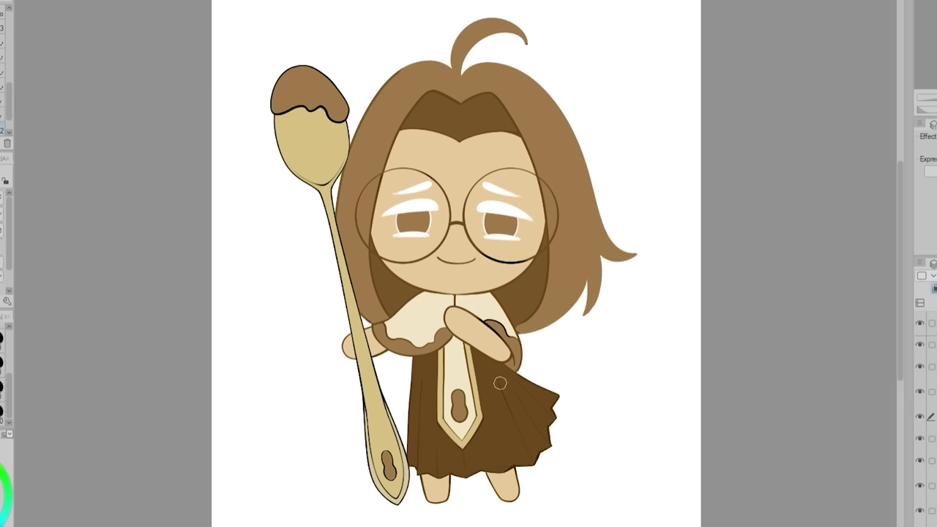
- Recolor the spoon's line art darker tan on the bowl and handle and brown around the coating and peanut emblem
left_click_drag(308, 95, 388, 469)
key("[")
left_click_drag(278, 110, 344, 117)
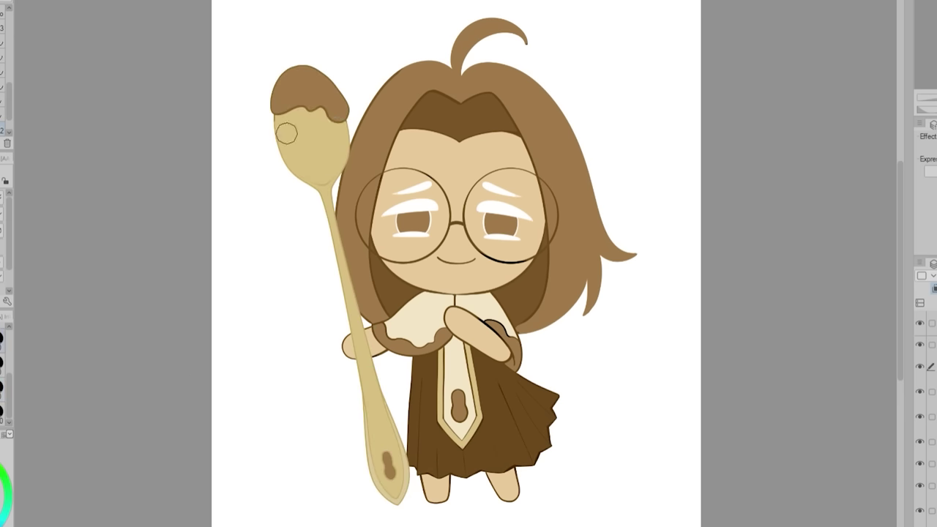
scroll(292, 101, "up", 4)
key("[")
scroll(224, 168, "up", 2)
scroll(558, 101, "down", 5)
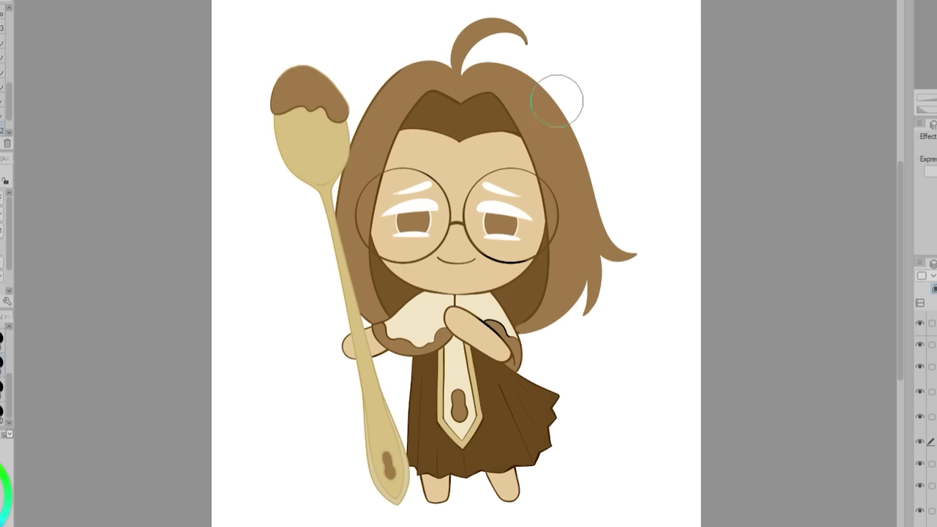
- Paint a thin light tan rim along the hair's outer edge, the flick and the lower lock tips
scroll(547, 79, "up", 4)
scroll(139, 490, "left", 2)
mouse_move(494, 46)
left_mouse_down()
mouse_move(670, 176)
mouse_move(842, 492)
left_mouse_up()
left_click_drag(466, 61, 495, 47)
scroll(862, 196, "up", 3)
left_click_drag(443, 139, 590, 170)
left_click_drag(293, 236, 395, 218)
- Shade the side of the face under the hair and add thin shadows beneath the eyebrows, eyelids and eyes
scroll(378, 246, "down", 5)
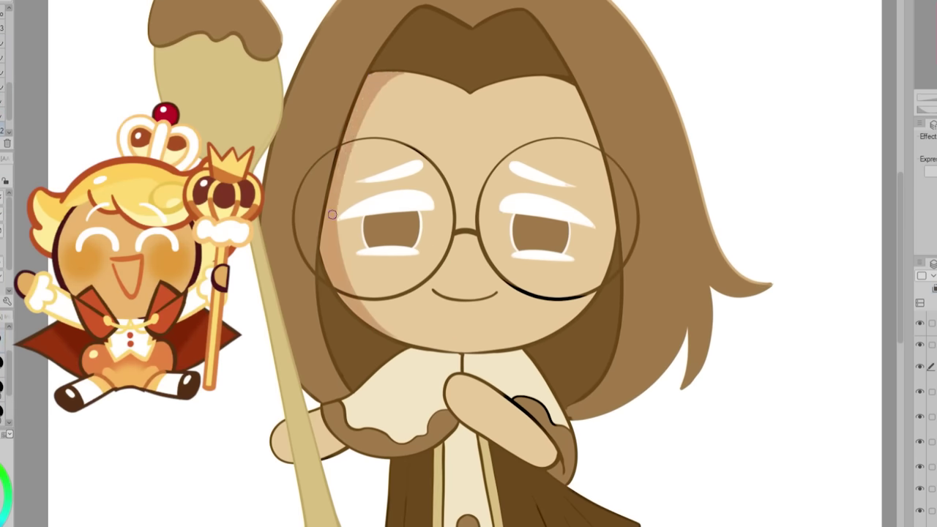
left_click_drag(374, 313, 369, 81)
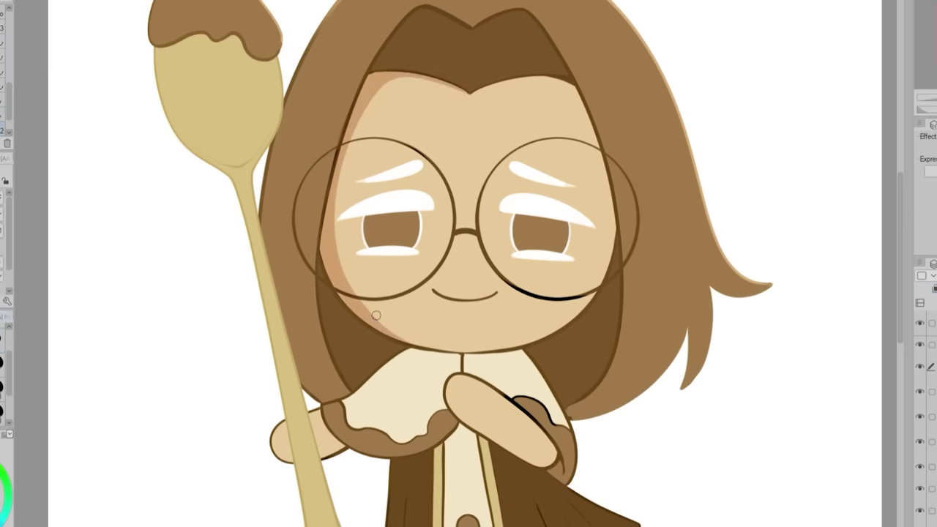
scroll(302, 371, "up", 3)
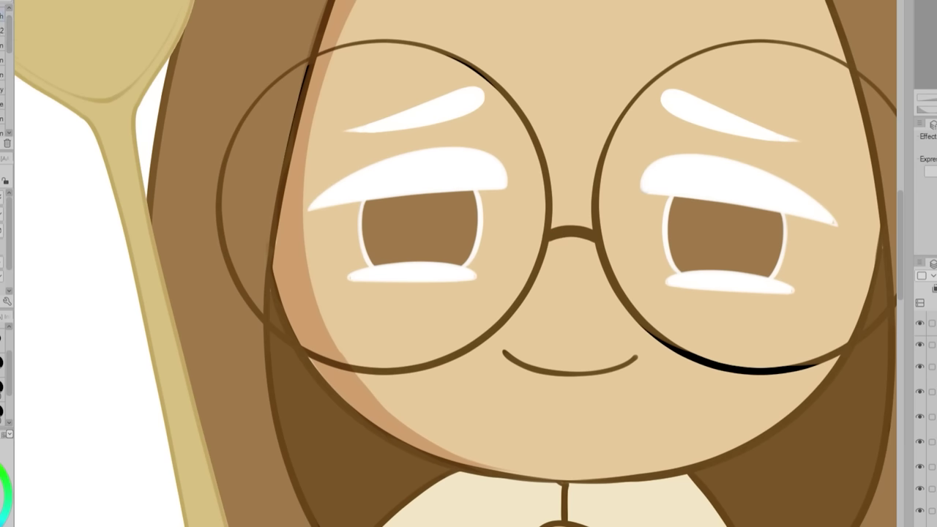
mouse_move(307, 212)
left_mouse_down()
mouse_move(417, 196)
mouse_move(563, 211)
left_mouse_up()
scroll(707, 104, "right", 3)
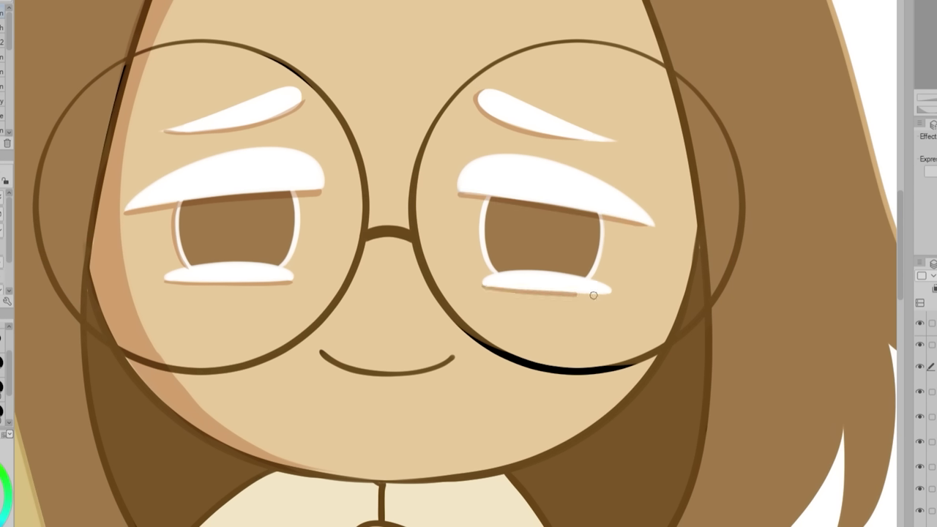
left_click_drag(593, 295, 611, 293)
left_click_drag(488, 201, 492, 275)
- Shade the forehead and the other face edge under the hairline, and darken the inner back hair
key("ctrl+minus")
key("h")
mouse_move(407, 34)
left_mouse_down()
mouse_move(299, 293)
mouse_move(353, 49)
left_mouse_up()
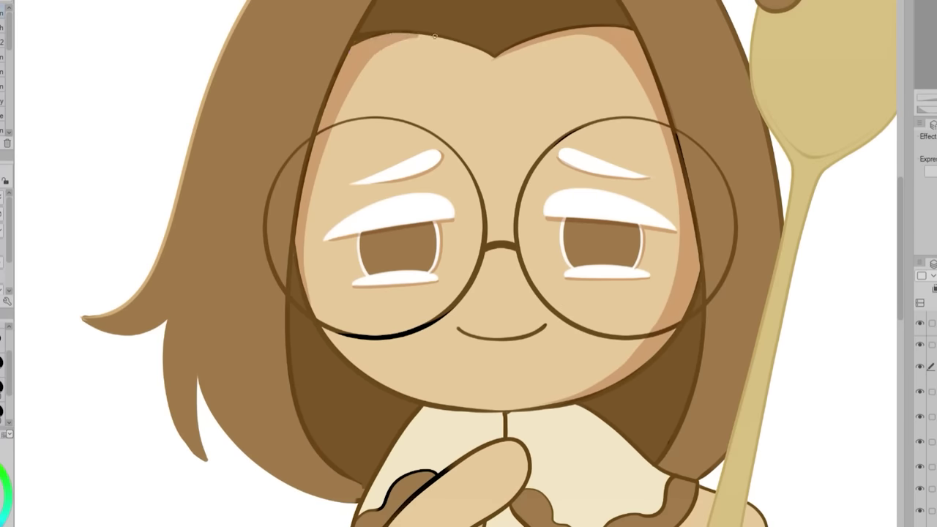
left_click_drag(373, 381, 701, 308)
- Paint warm shadows on the cape beneath the head, along its trim and on the folded arm
left_click_drag(606, 439, 425, 417)
key("h")
scroll(455, 264, "down", 3)
mouse_move(325, 282)
left_mouse_down()
mouse_move(220, 340)
mouse_move(403, 265)
left_mouse_up()
left_click_drag(503, 274, 484, 260)
left_click(536, 419)
mouse_move(407, 290)
left_mouse_down()
mouse_move(396, 323)
mouse_move(519, 411)
mouse_move(404, 329)
left_mouse_up()
left_click(421, 333)
- Fill the shadow on the arm behind the spoon, on both sides of the handle
scroll(455, 301, "left", 3)
left_click(322, 381)
left_click(381, 377)
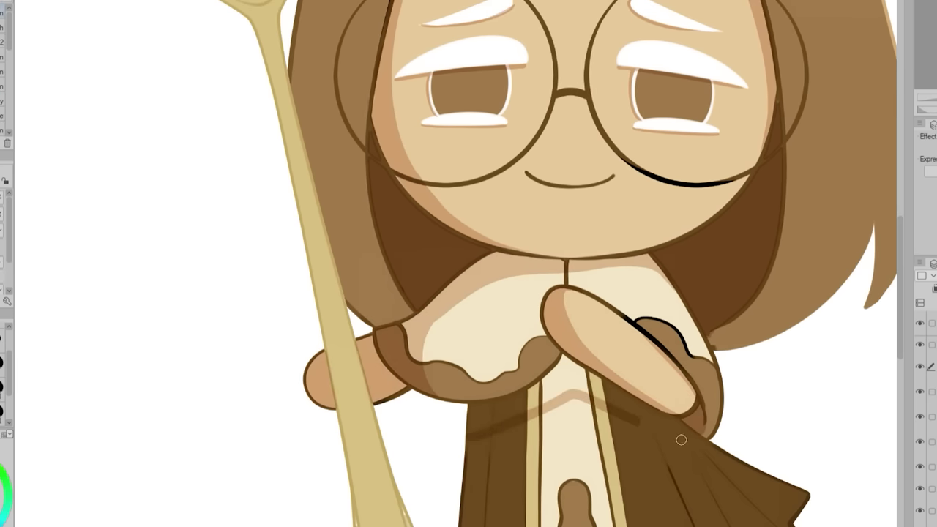
- Paint darker shadows on the skirt pleats from the spoon-side edge to beneath the central panel's pointed end
scroll(46, 210, "down", 3)
left_click_drag(513, 220, 523, 467)
left_click_drag(521, 466, 516, 354)
left_click_drag(557, 385, 557, 462)
left_click_drag(568, 391, 589, 469)
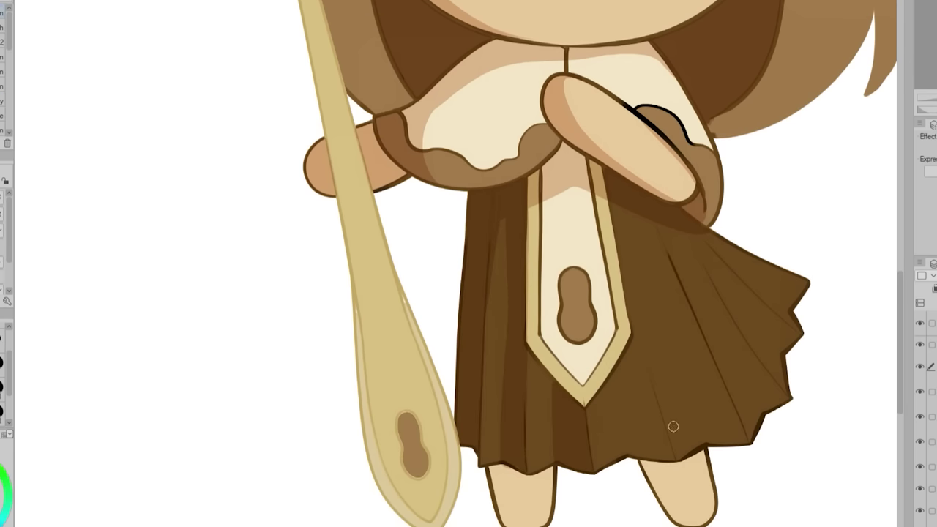
- Shade alternate pleats across the flared side of the skirt, out to its jagged hem
left_click_drag(659, 413, 617, 208)
mouse_move(672, 456)
left_mouse_down()
mouse_move(623, 238)
mouse_move(700, 443)
left_mouse_up()
mouse_move(743, 439)
left_mouse_down()
mouse_move(678, 247)
mouse_move(757, 387)
left_mouse_up()
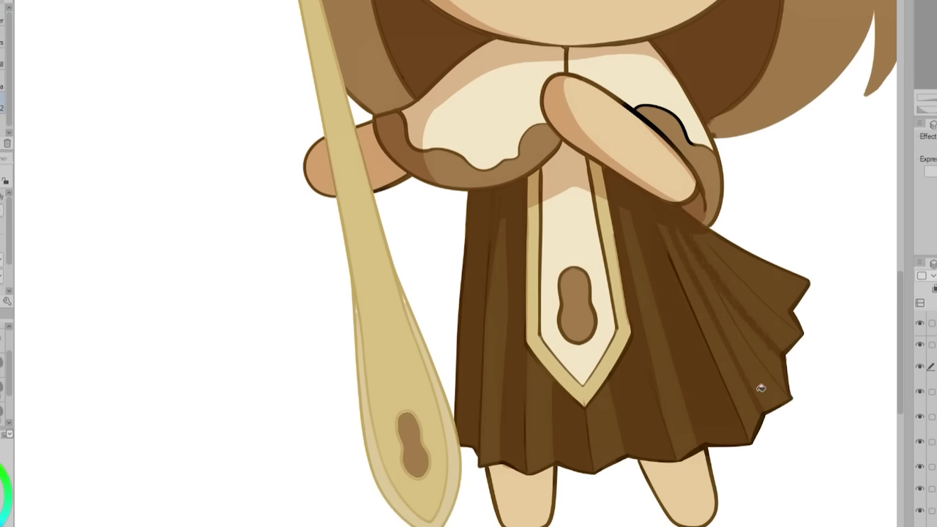
left_click_drag(693, 234, 800, 352)
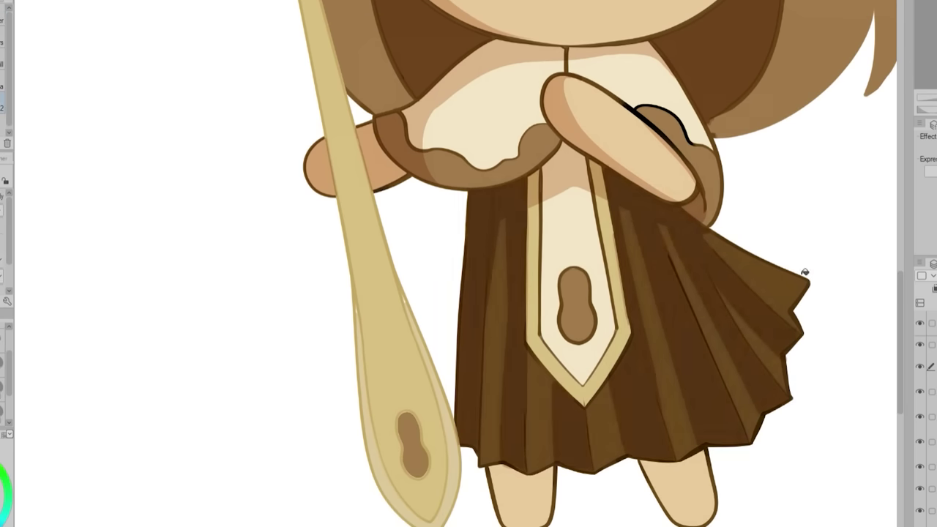
- Outline curved shadows beside the hair parting and fill the spoon-side hair and the inner hair with darker brown
key("ctrl+0")
left_click(607, 238, "ctrl+shift")
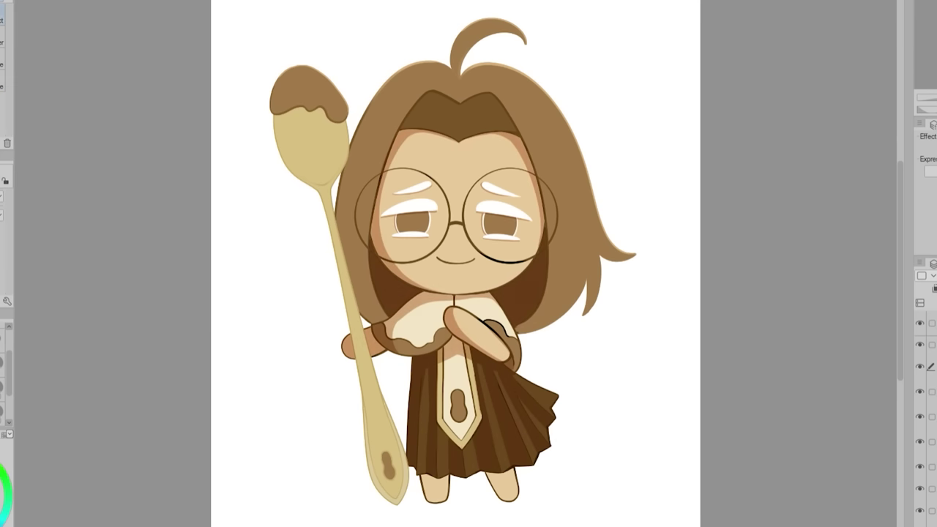
key("b")
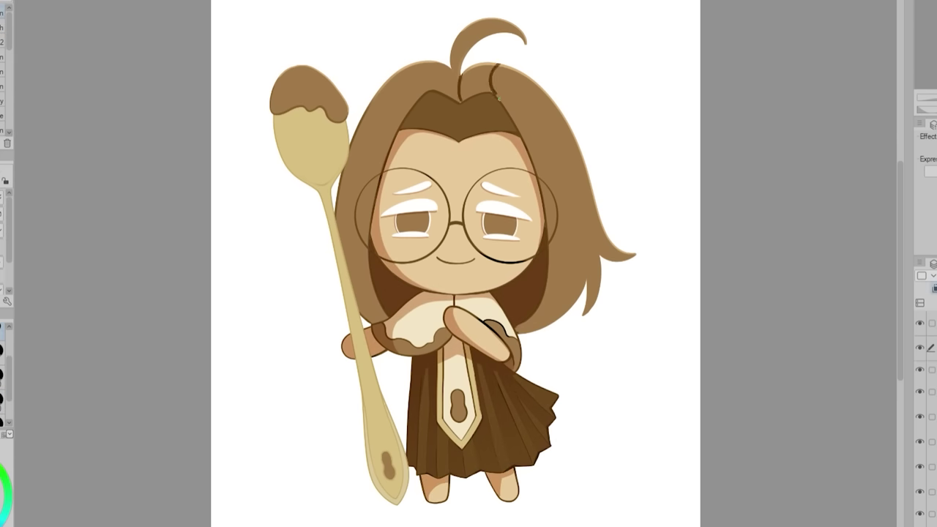
key("ctrl+z")
left_click_drag(435, 91, 429, 62)
key("g")
left_click(395, 102)
left_click(458, 107)
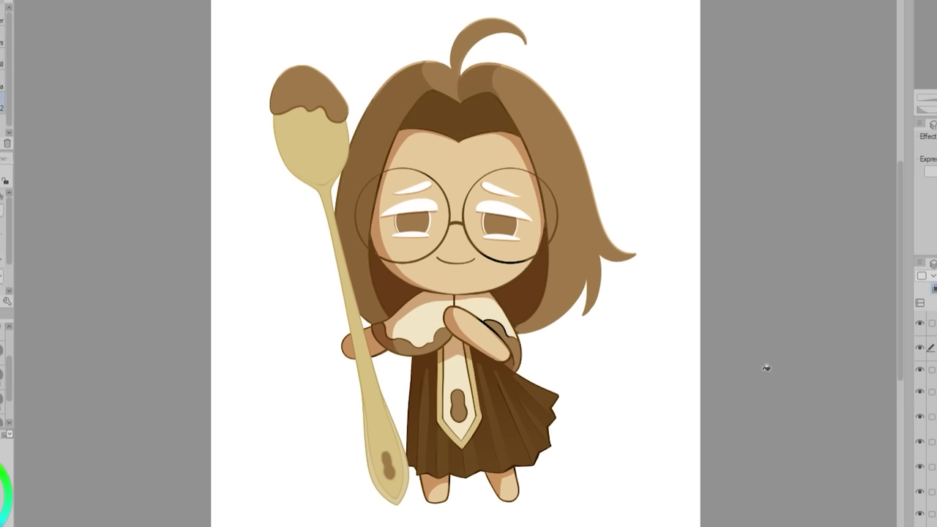
- Paste the metal spoon photo beside the character as a shading reference
key("p")
key("ctrl+v")
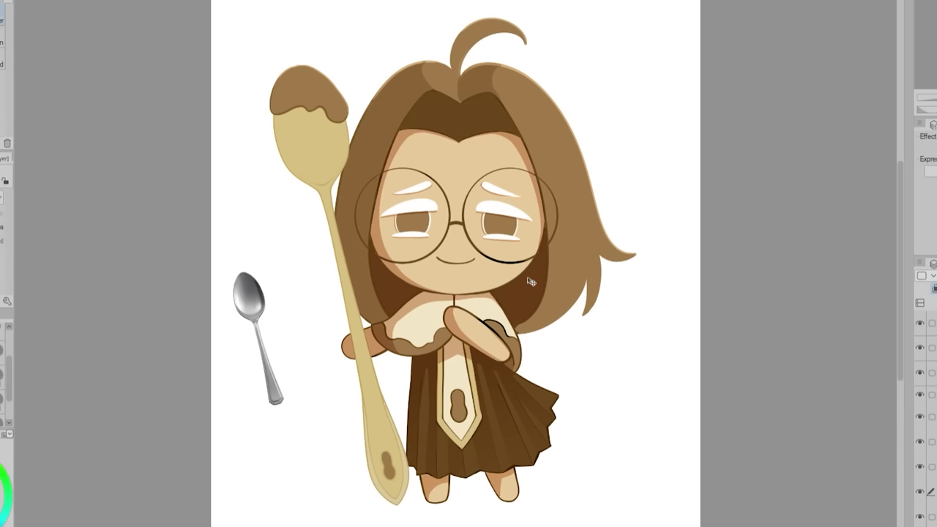
key("b")
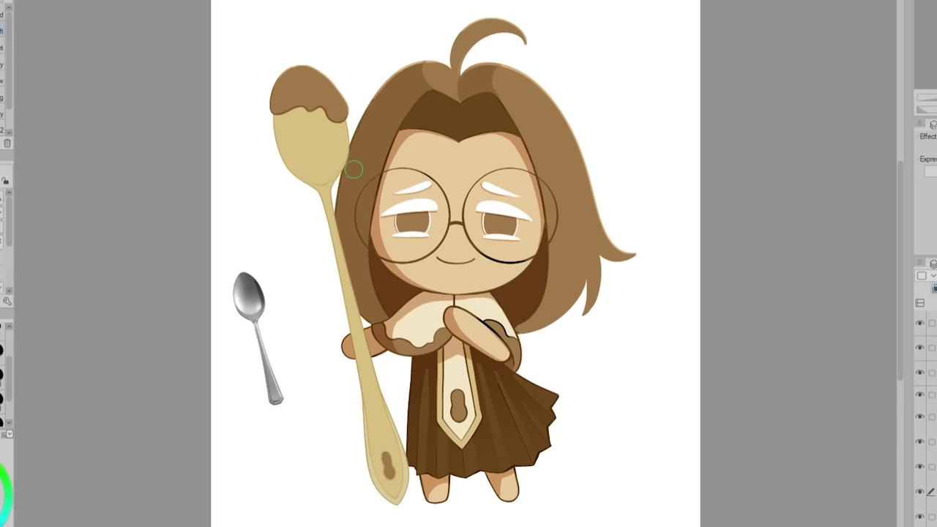
- Select the giant spoon's gold area and blend soft yellow highlights and brown shadows into its bowl, undoing the excess strokes
key("w")
left_click(337, 161)
key("b")
left_click_drag(340, 117, 332, 187)
left_click(934, 288)
key("bracketright")
left_click_drag(293, 157, 330, 187)
mouse_move(315, 88)
left_mouse_down()
mouse_move(332, 214)
mouse_move(352, 129)
left_mouse_up()
left_click_drag(300, 182, 350, 159)
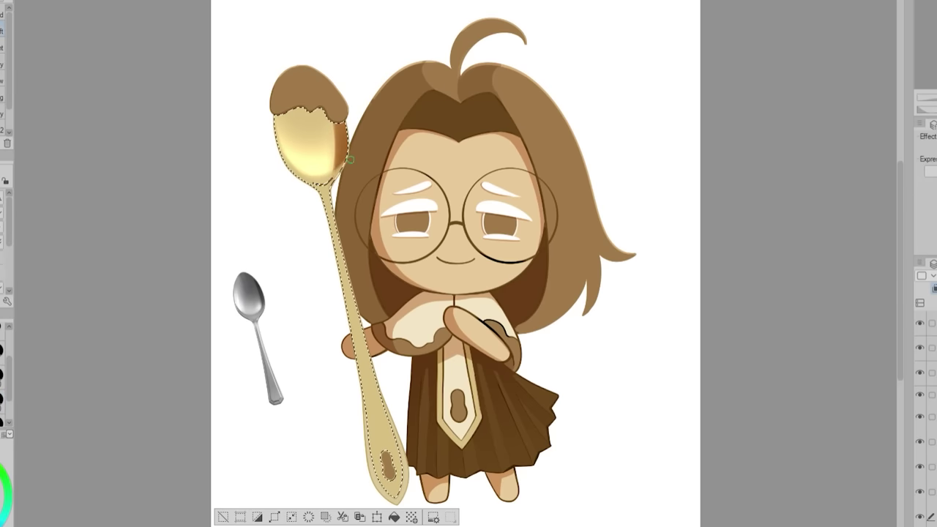
key("ctrl+z")
key("ctrl+z")
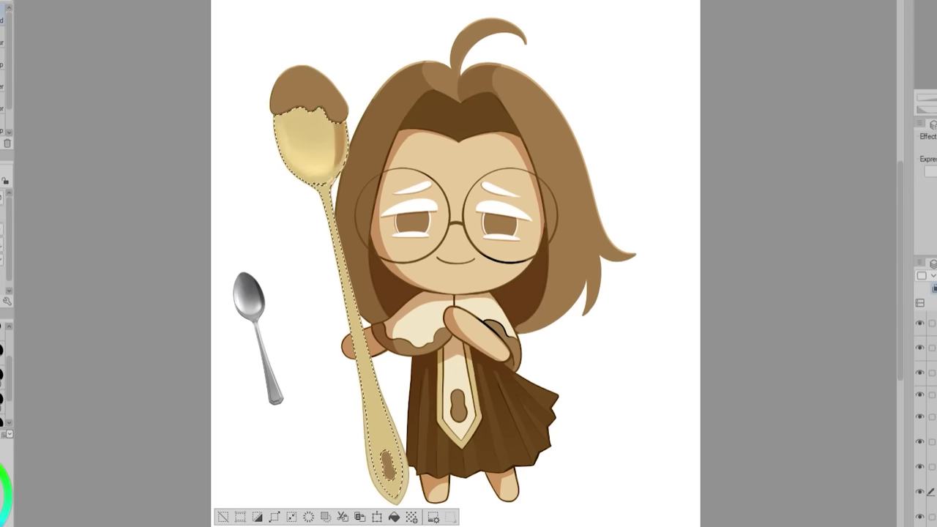
- Clear the selection, shade the spoon's handle with gold highlights and shadows, and check the drawing mirrored
key("ctrl+d")
mouse_move(331, 210)
left_mouse_down()
mouse_move(408, 410)
mouse_move(400, 498)
left_mouse_up()
key("h")
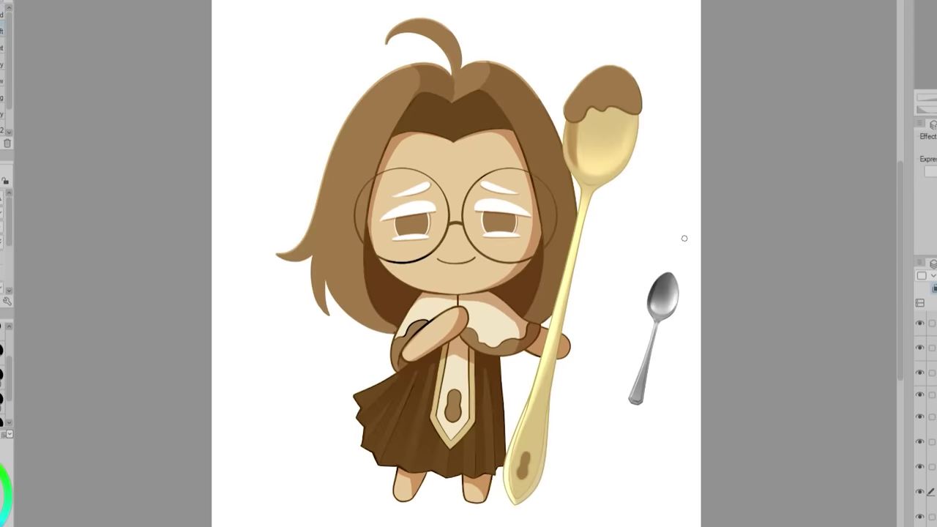
key("h")
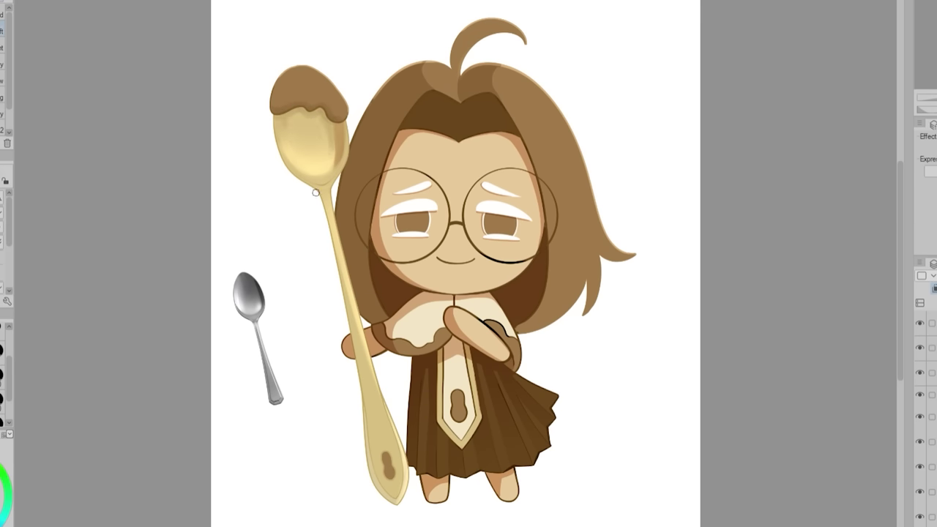
key("h")
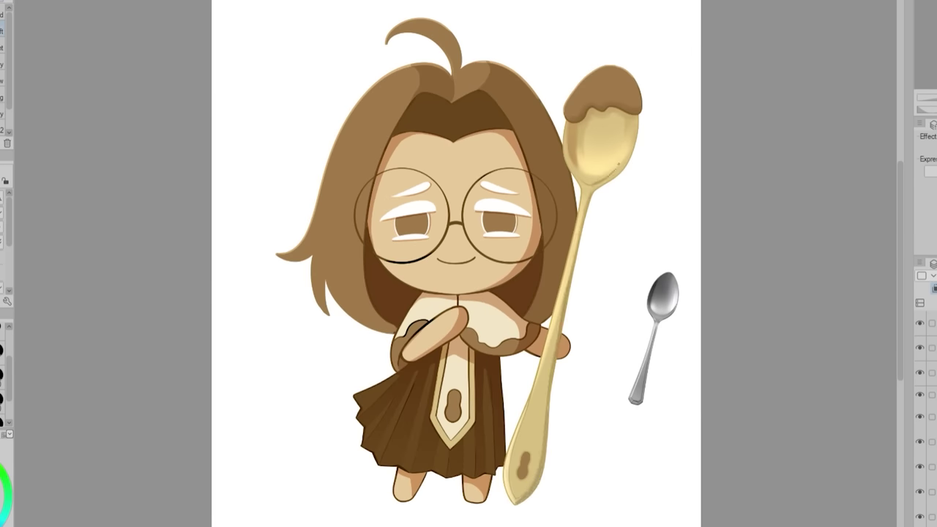
key("h")
- Hide the spoon reference photo and paint a dark brown band across the upper part of both irises
key("p")
left_click(920, 323)
scroll(439, 217, "up", 3)
left_click(920, 423)
left_click(920, 423)
key("p")
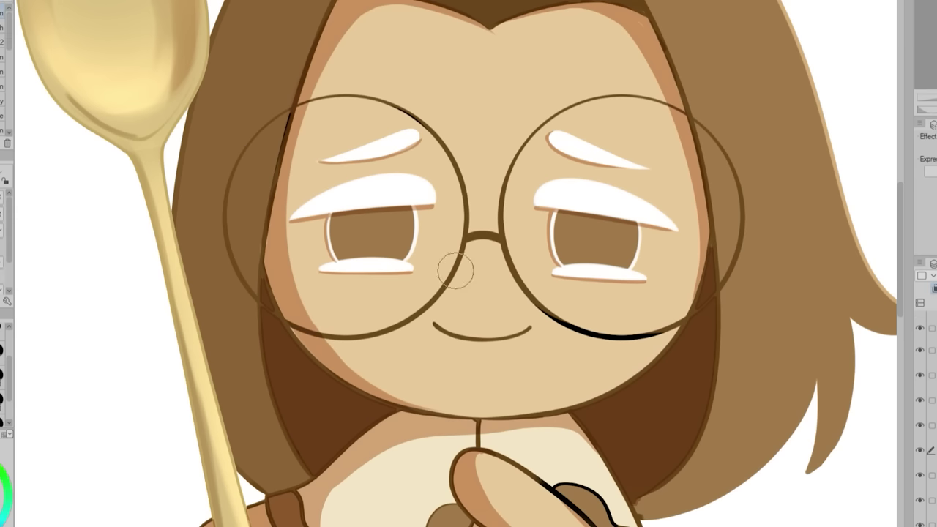
left_click_drag(324, 207, 416, 204)
left_click_drag(554, 210, 696, 225)
- Try round light-brown highlights at the bottom of both irises
left_click(372, 251)
left_click(594, 259)
left_click(929, 326)
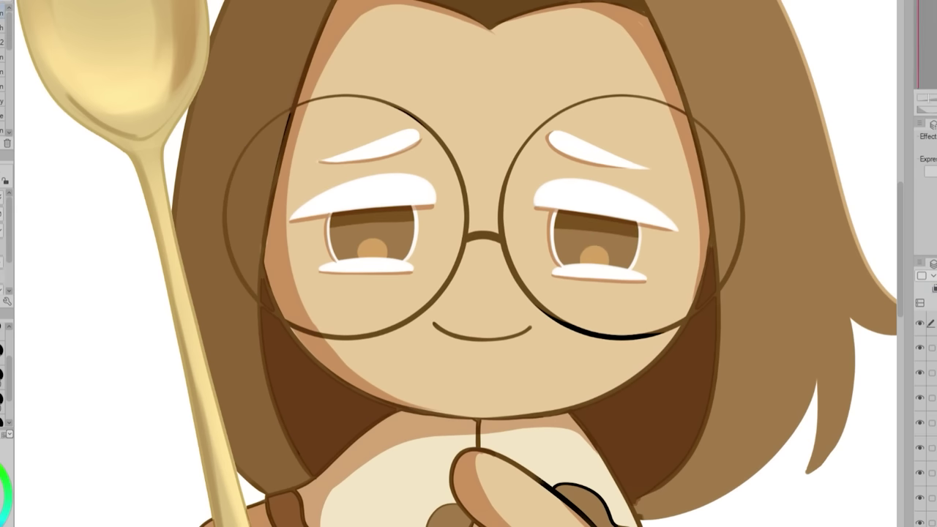
key("ctrl+z")
key("ctrl+z")
- Paint pale rim light along the face's lower outer edge, the cape and the folded arm
scroll(456, 264, "down", 3)
scroll(456, 264, "up", 2)
key("alt+[")
key("h")
mouse_move(239, 272)
left_mouse_down()
mouse_move(376, 398)
mouse_move(426, 401)
left_mouse_up()
mouse_move(336, 429)
left_mouse_down()
mouse_move(335, 307)
mouse_move(292, 384)
mouse_move(291, 448)
left_mouse_up()
left_click_drag(899, 281, 899, 334)
key("h")
key("g")
left_click_drag(685, 315, 577, 408)
key("ctrl+z")
scroll(573, 413, "down", 2)
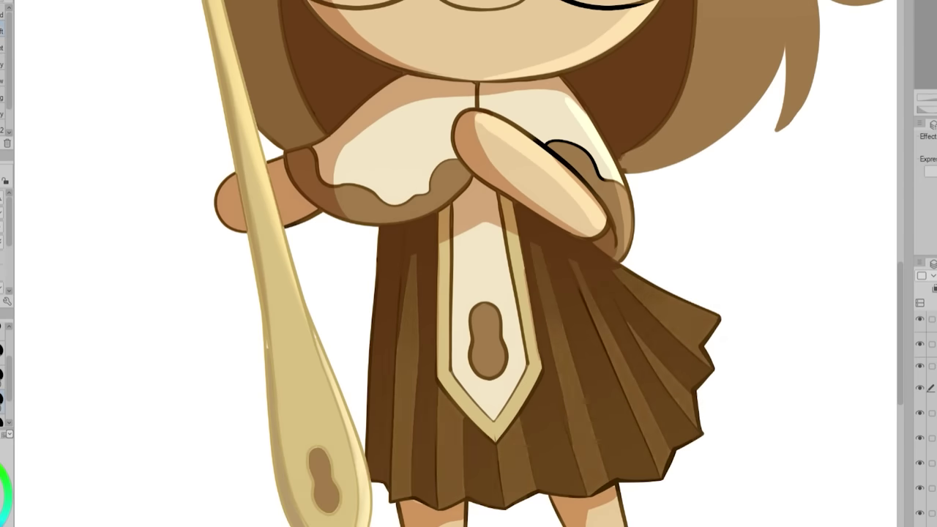
scroll(573, 413, "down", 2)
key("ctrl+0")
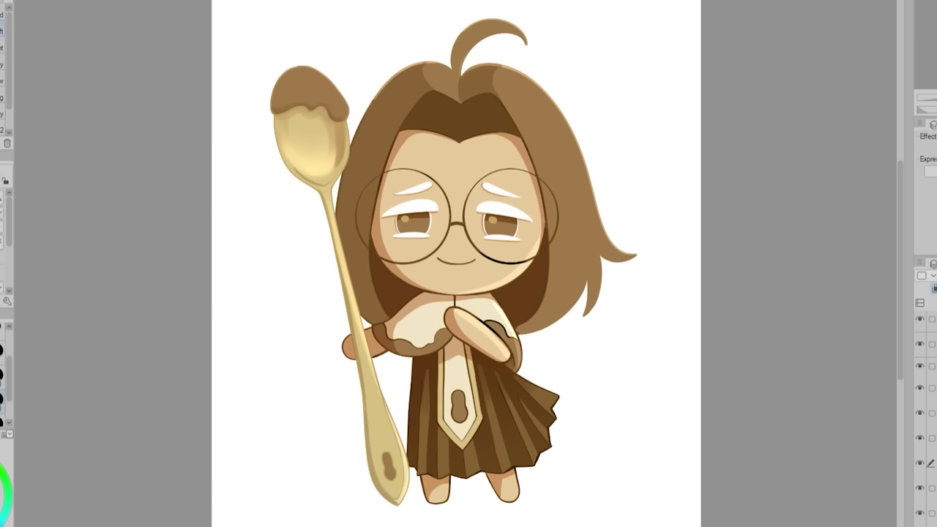
- Recolor the remaining black line segments on the glasses rim and the cape trim brown
left_click(506, 262, "ctrl+shift")
key("[")
key("[")
left_click_drag(526, 255, 483, 259)
key("h")
key("h")
key("h")
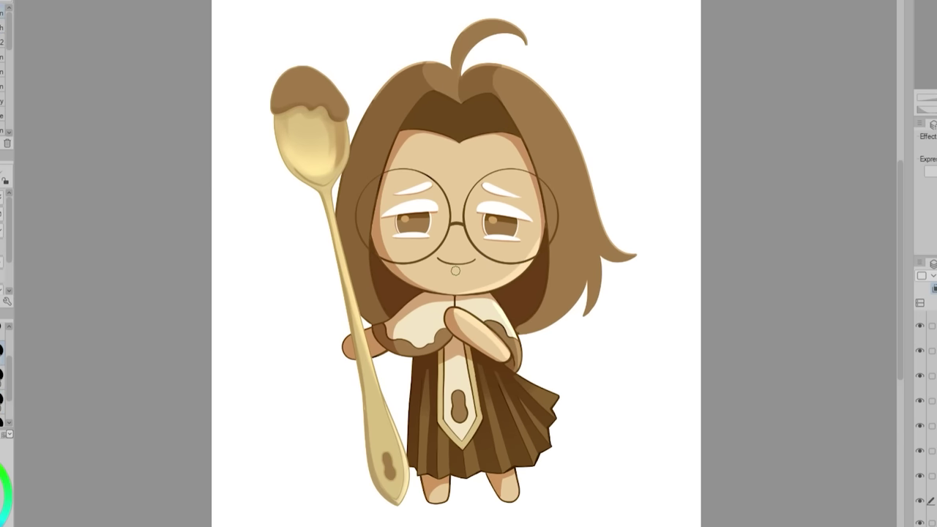
- Paint a lighter rim-light band along the outer edge and flowing ends of the long hair
mouse_move(412, 47)
left_mouse_down()
mouse_move(333, 214)
mouse_move(351, 287)
left_mouse_up()
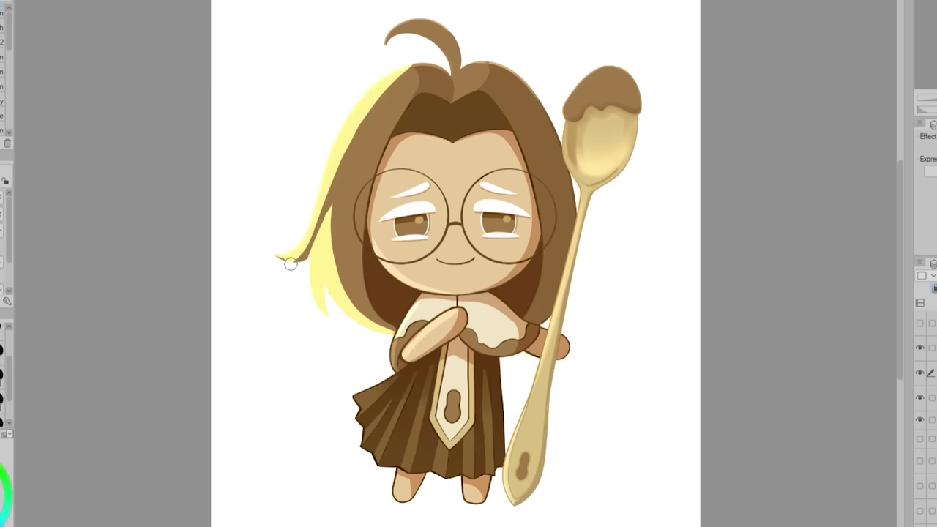
key("h")
key("ctrl+plus")
key("ctrl+plus")
left_click_drag(674, 158, 736, 242)
key("ctrl+minus")
key("ctrl+minus")
key("h")
key("h")
key("ctrl+0")
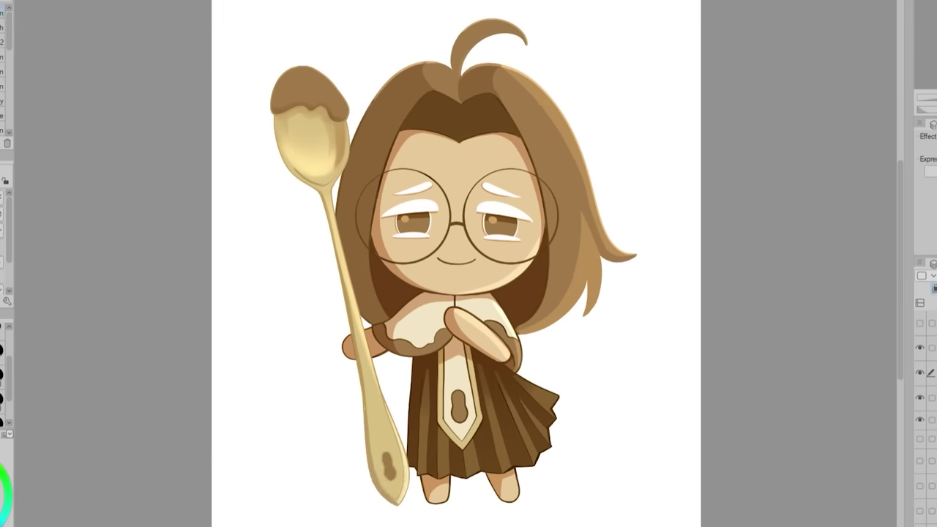
- Add rounded highlight spots to both sides of the hair and the spoon's chocolate tip on a new layer
key("ctrl+shift+n")
left_click_drag(543, 101, 551, 117)
left_click(535, 117)
key("h")
scroll(636, 58, "up", 4)
left_click_drag(417, 245, 627, 159)
key("ctrl+0")
key("h")
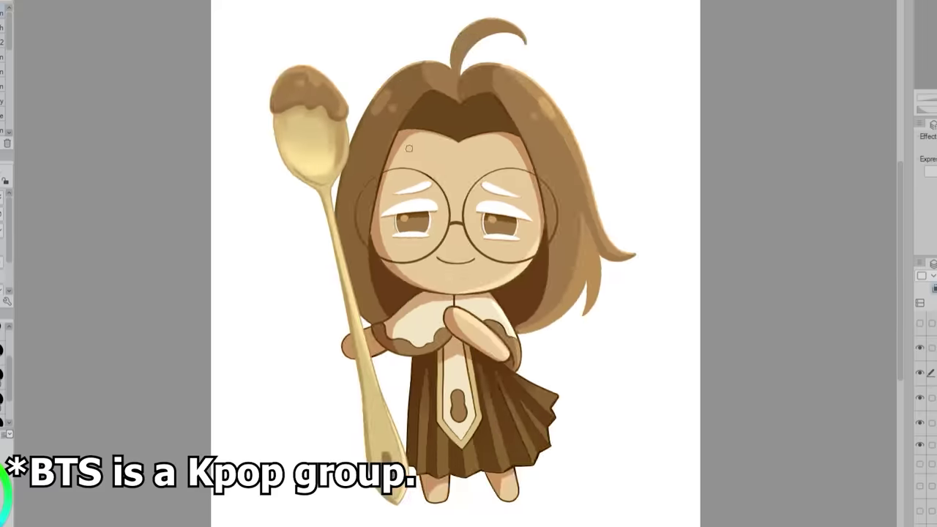
- Thicken the smile's line and round off its corners
scroll(445, 257, "up", 6)
left_click_drag(389, 270, 403, 268)
key("h")
left_click_drag(280, 280, 311, 288)
key("ctrl+minus")
key("ctrl+minus")
key("ctrl+minus")
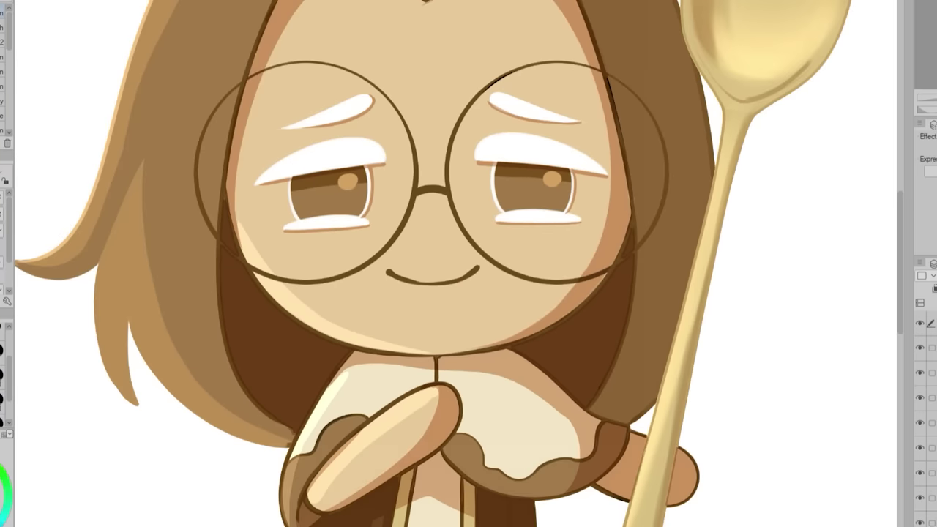
scroll(315, 246, "down", 4)
key("h")
key("ctrl+0")
- Fill the background with pale cream and darken the inner hair above the forehead on a new layer
key("alt+Delete")
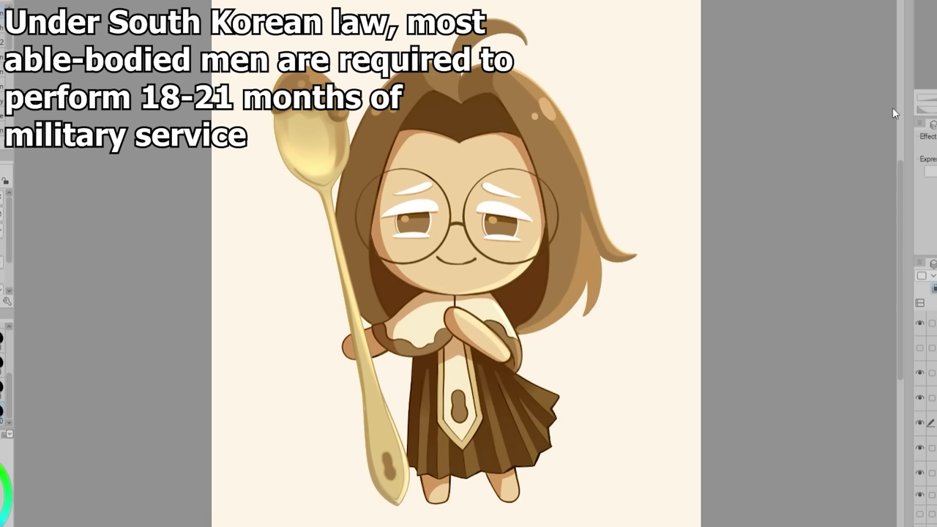
key("b")
key("ctrl+shift+n")
left_click(936, 447, "ctrl")
mouse_move(457, 135)
left_mouse_down()
mouse_move(452, 101)
mouse_move(444, 103)
mouse_move(449, 121)
left_mouse_up()
key("ctrl+d")
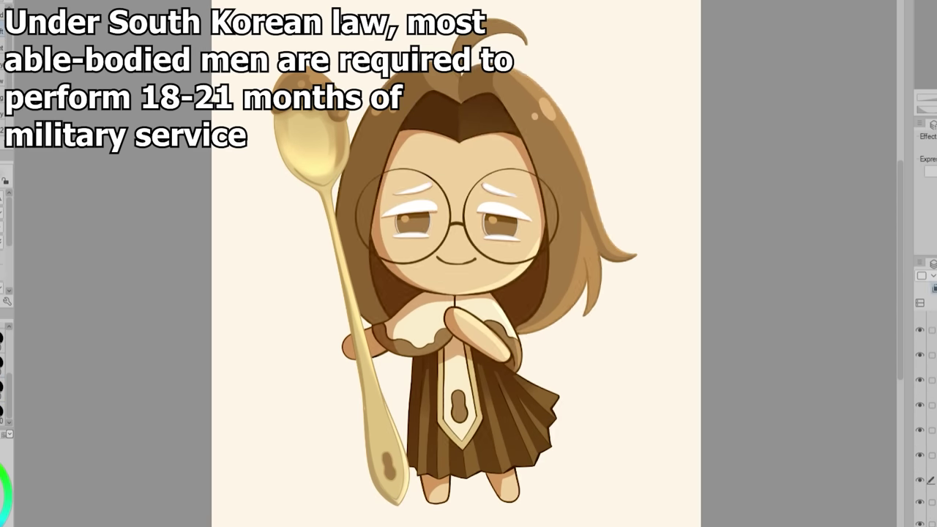
- Paint over the grey side outlines of both eyes in solid white
scroll(414, 81, "up", 4)
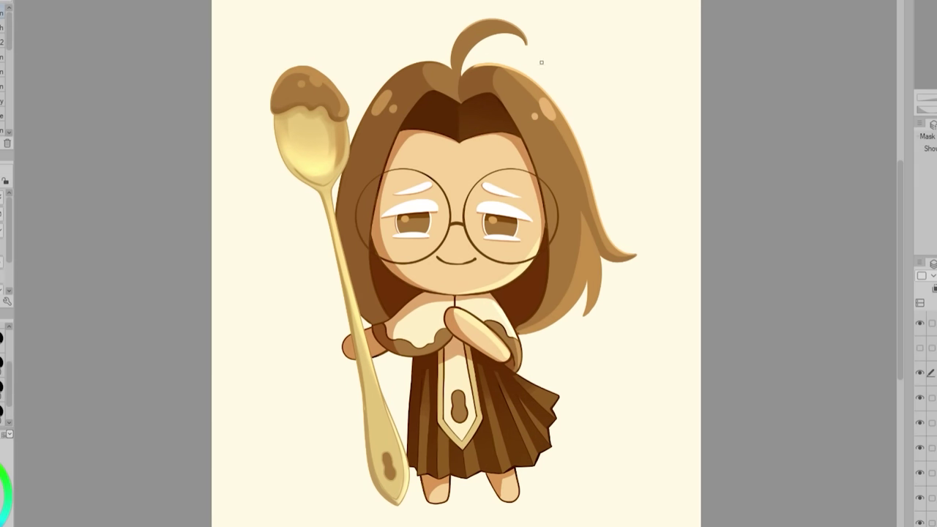
left_click(920, 348)
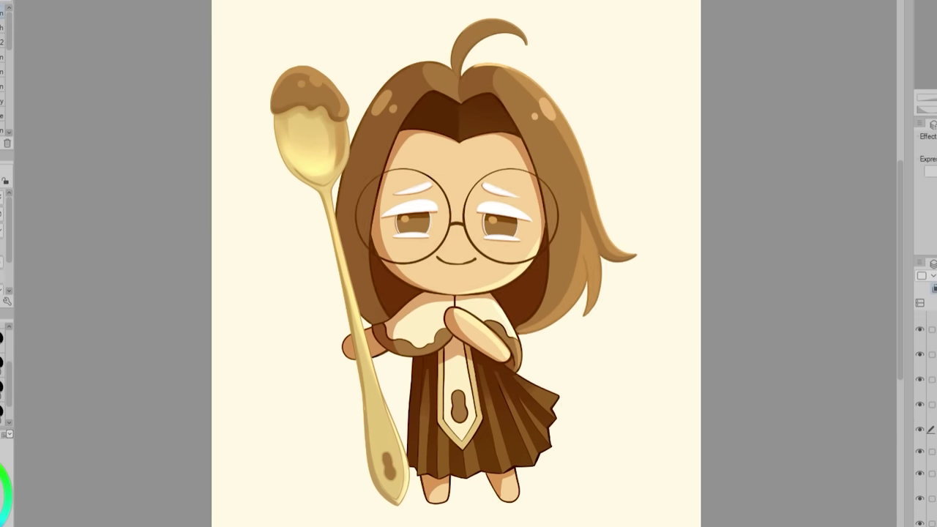
left_click(932, 323)
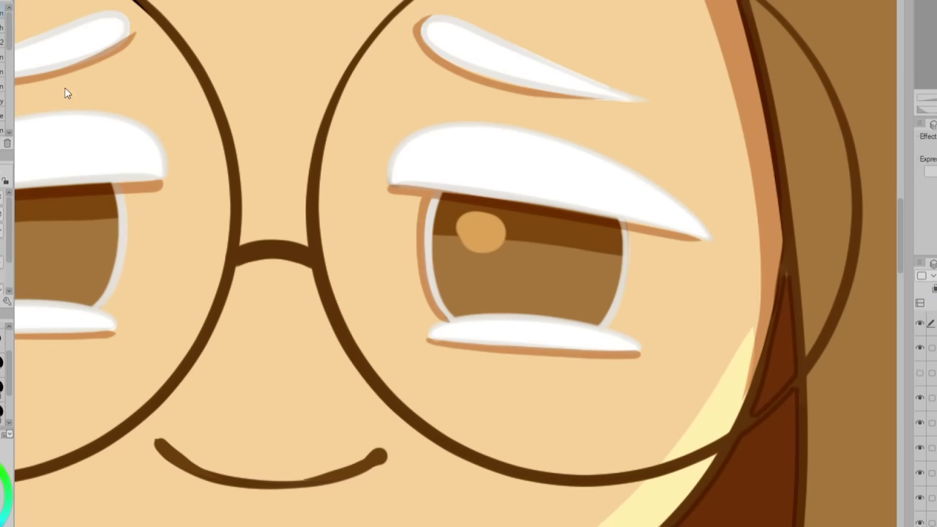
key("h")
left_click_drag(310, 329, 487, 332)
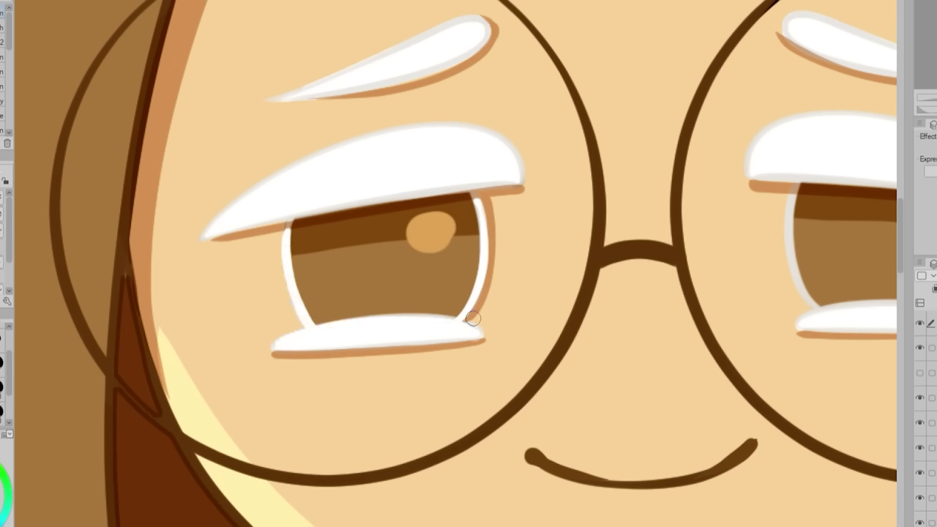
mouse_move(789, 197)
left_mouse_down()
mouse_move(459, 197)
mouse_move(487, 308)
left_mouse_up()
key("h")
left_click_drag(259, 211, 263, 290)
left_click_drag(260, 211, 274, 309)
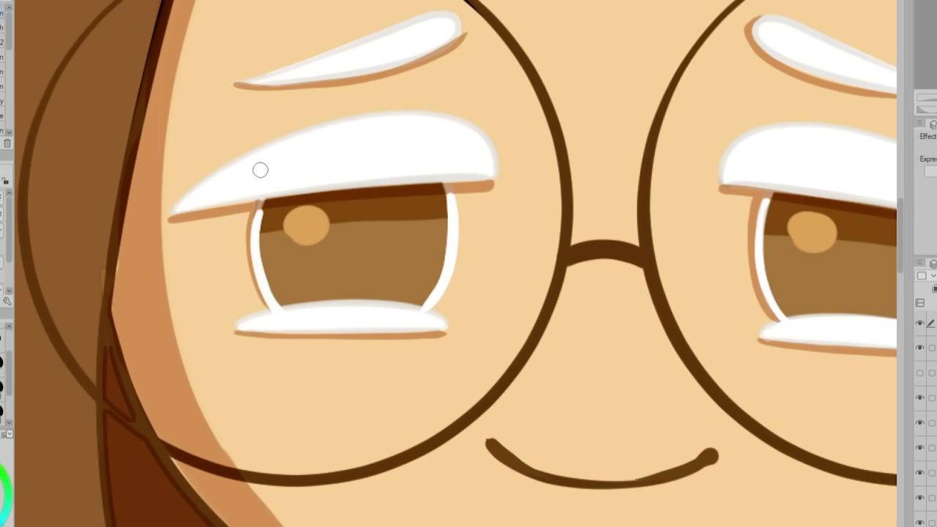
- Check the whole drawing mirrored and hide the layers listed below the active one
key("ctrl+0")
key("h")
key("h")
left_click_drag(920, 348, 919, 473)
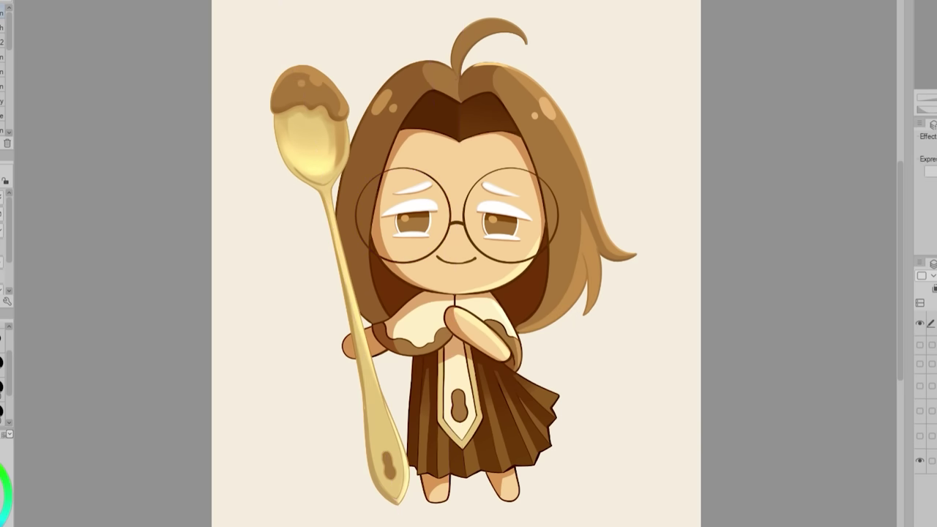
- Lasso the eyes, shift them slightly outward on the face, and paint over the seams left at their outer corners
left_click_drag(636, 133, 565, 100)
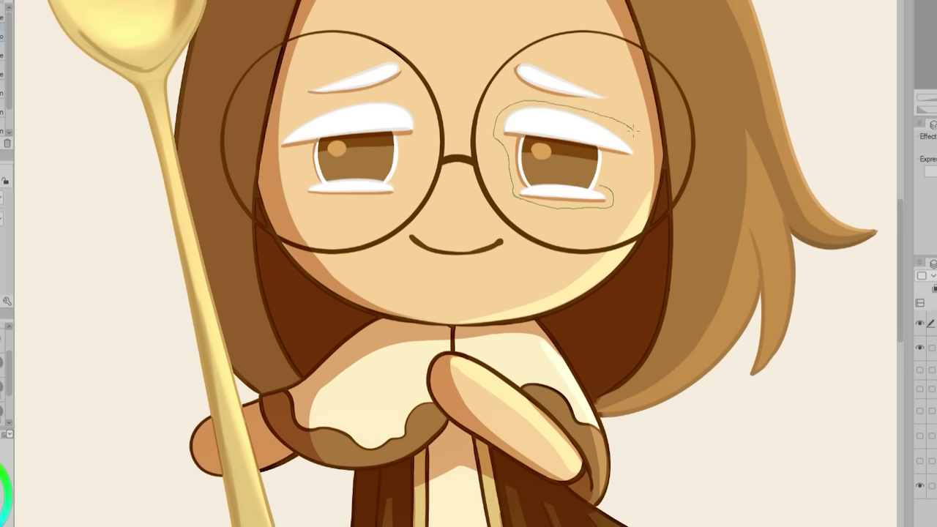
key("ctrl+t")
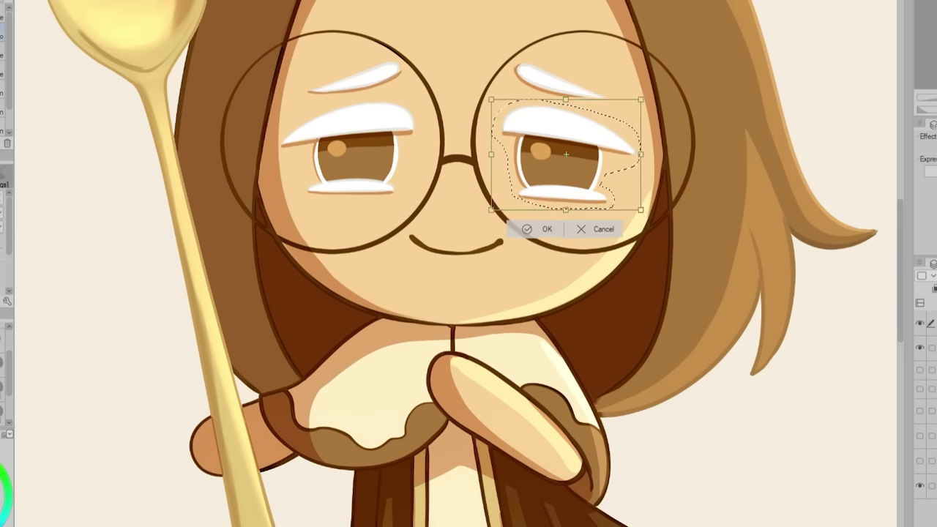
mouse_move(566, 154)
left_mouse_down()
mouse_move(352, 154)
mouse_move(317, 102)
left_mouse_up()
key("Return")
key("ctrl+d")
scroll(254, 123, "up", 3)
key("b")
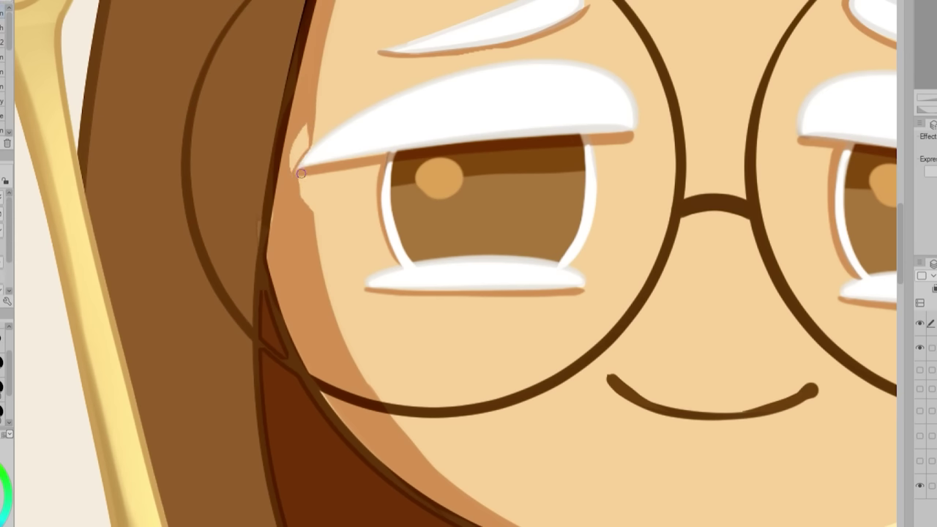
key("ctrl+0")
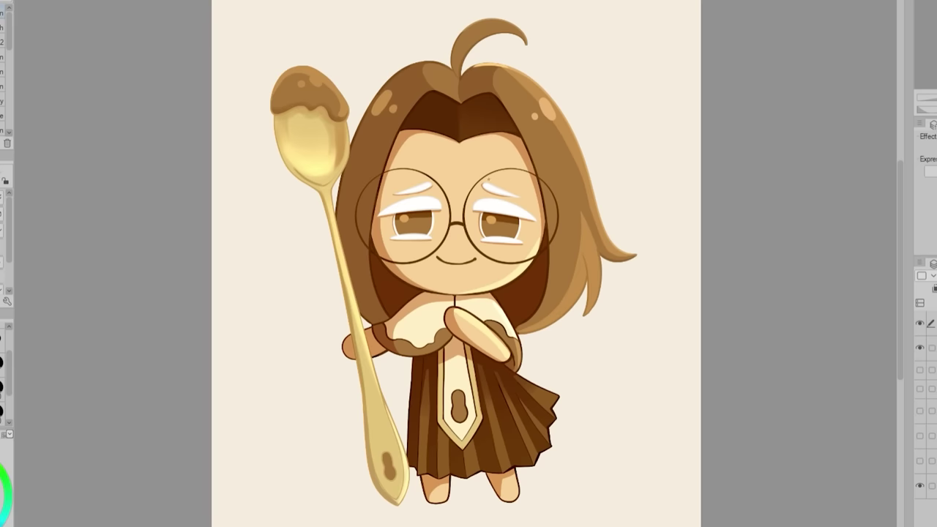
- Paint a thin orange-brown shadow along the underside of the white eyebrow
scroll(497, 185, "up", 5)
mouse_move(341, 166)
left_mouse_down()
mouse_move(494, 245)
mouse_move(623, 256)
left_mouse_up()
scroll(623, 248, "left", 5)
left_click_drag(382, 218, 401, 233)
key("h")
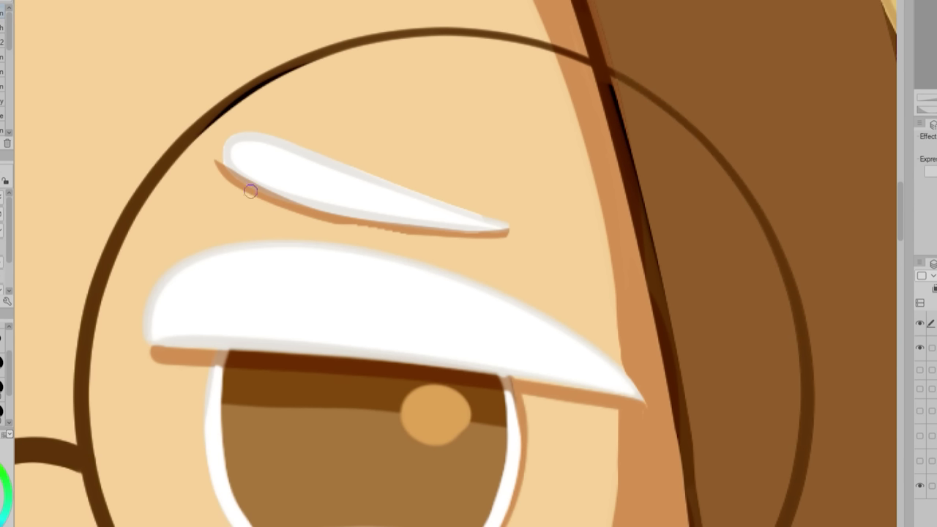
left_click_drag(251, 191, 509, 233)
left_click_drag(235, 184, 212, 150)
key("ctrl+0")
- Hide the orange colour-correction layer over the artwork and run a free transform on the active layer
key("u")
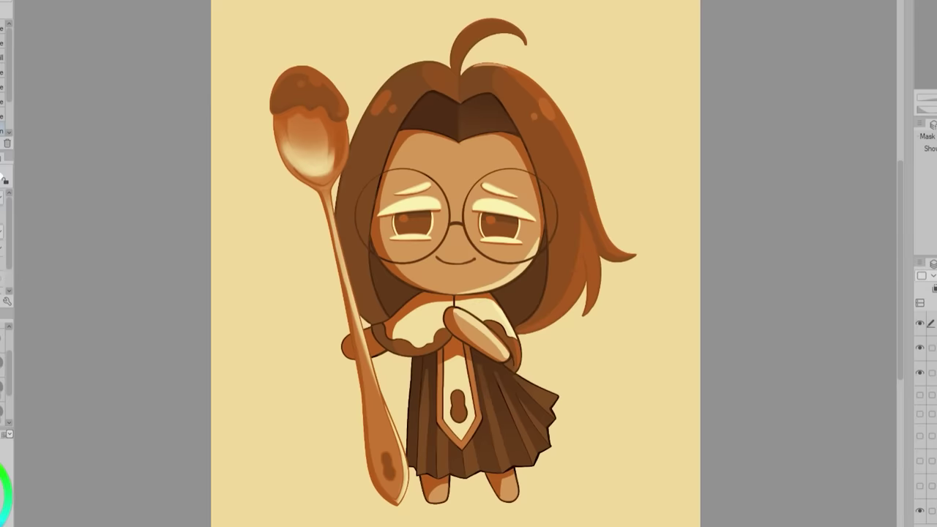
left_click(920, 373)
left_click(916, 323)
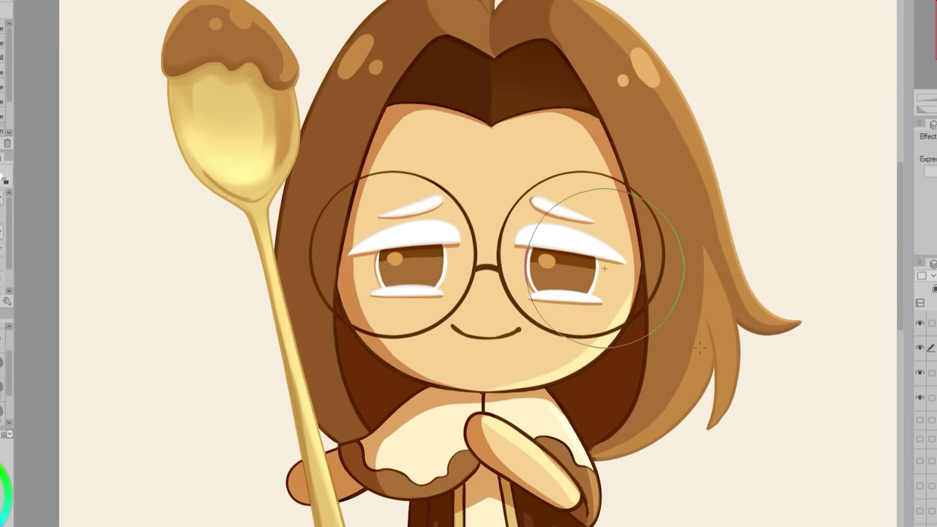
key("ctrl+t")
key("Return")
key("ctrl+t")
key("Return")
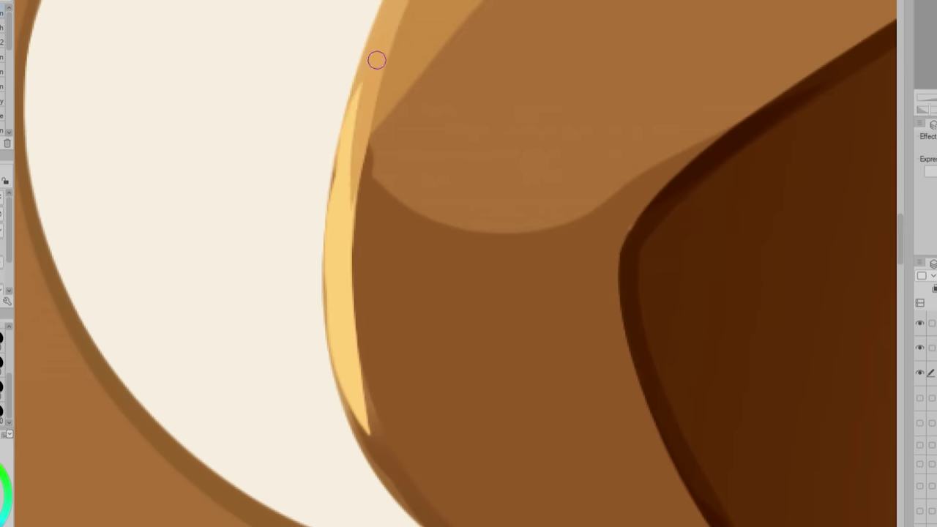
- Touch up the hair-edge highlight beside the curled top strand and airbrush a soft glow on the skirt's flared edge on a new layer
mouse_move(377, 59)
left_mouse_down()
mouse_move(342, 335)
mouse_move(351, 401)
left_mouse_up()
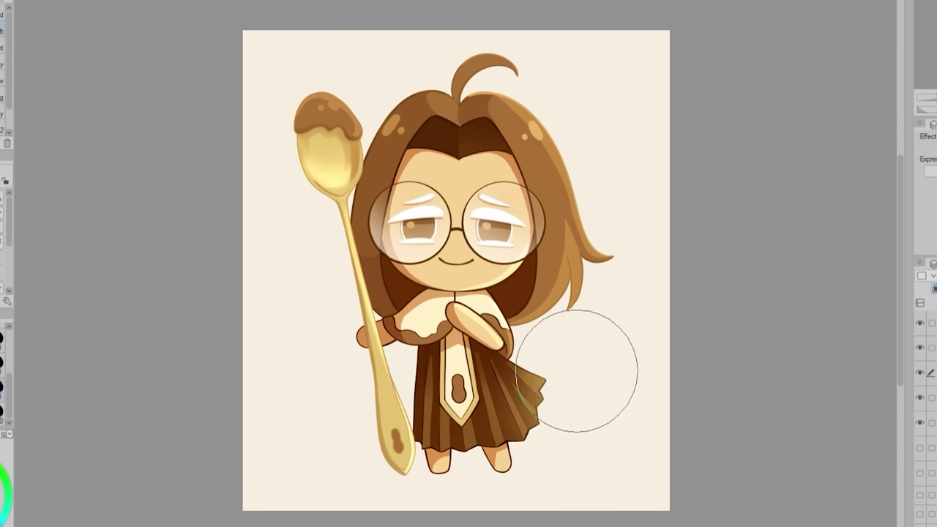
left_click_drag(577, 371, 556, 388)
key("ctrl+z")
key("ctrl+shift+n")
left_click_drag(594, 420, 568, 395)
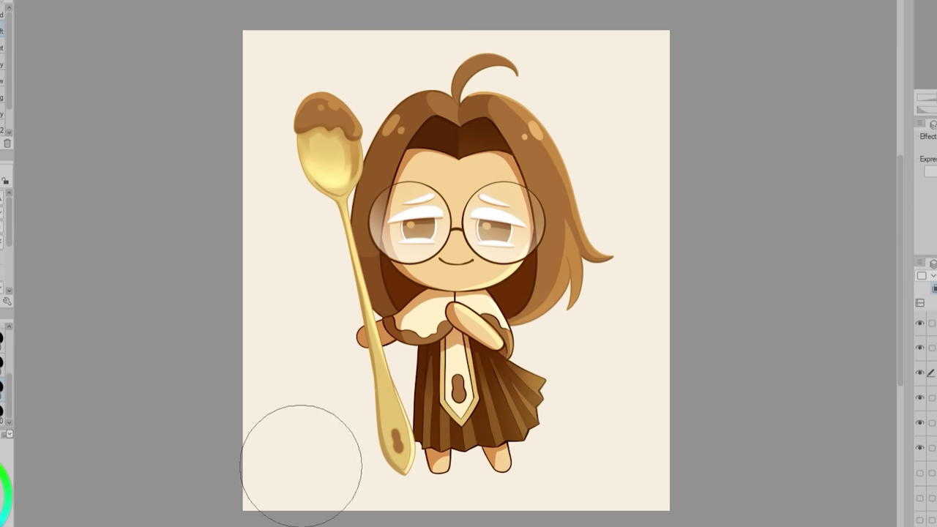
- Detail the peanut emblem on the spoon handle with a dark brown outline, lower shading and two orange highlights
scroll(301, 465, "up", 4)
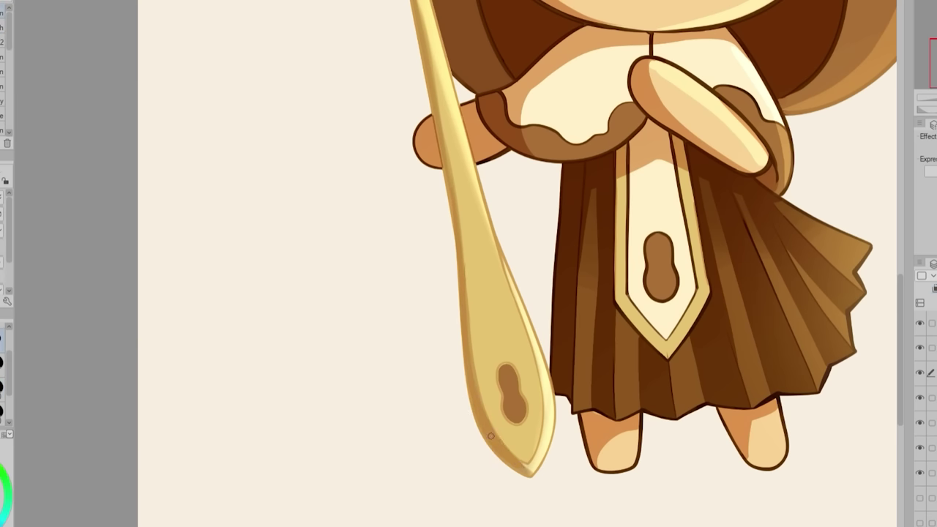
scroll(491, 437, "up", 5)
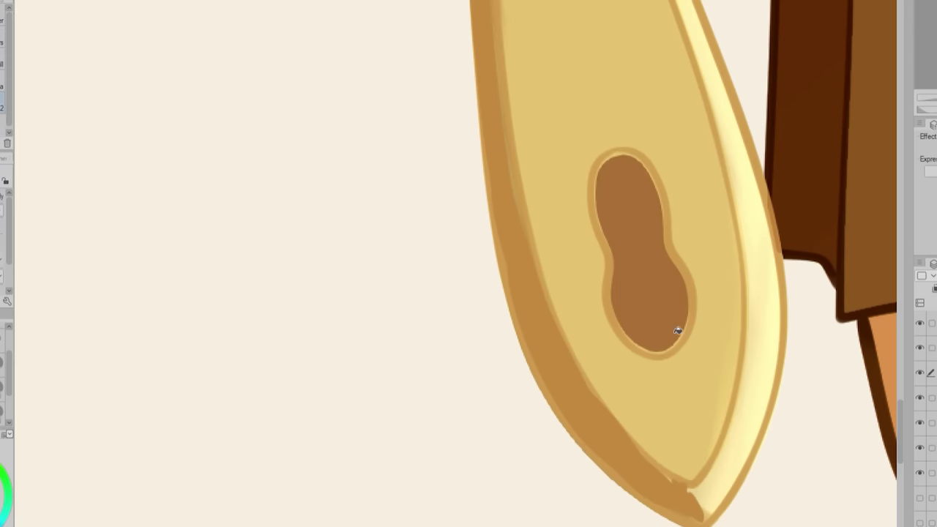
key("p")
mouse_move(623, 150)
left_mouse_down()
mouse_move(607, 308)
mouse_move(674, 239)
mouse_move(674, 251)
mouse_move(611, 261)
left_mouse_up()
key("ctrl+z")
left_click_drag(632, 182, 641, 197)
left_click_drag(651, 320, 651, 302)
left_click(648, 283)
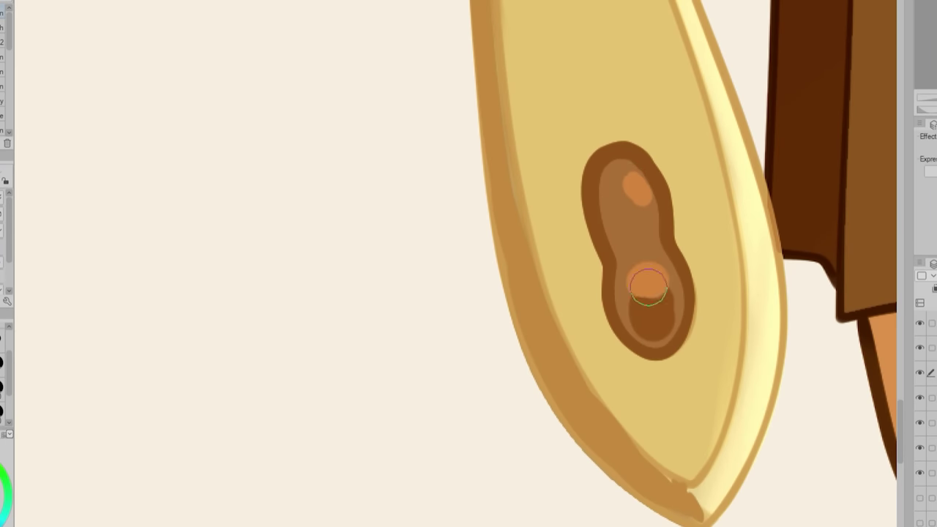
left_click(631, 177)
left_click(635, 323)
key("ctrl+0")
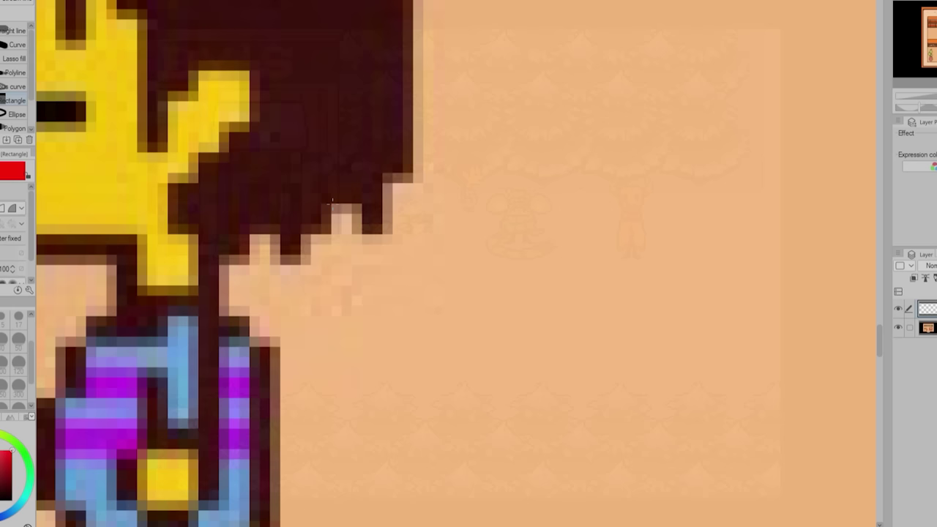
- Draw a red square the size of one sprite pixel, move it beside the top of the head and extend it one square down
left_click_drag(331, 204, 363, 240)
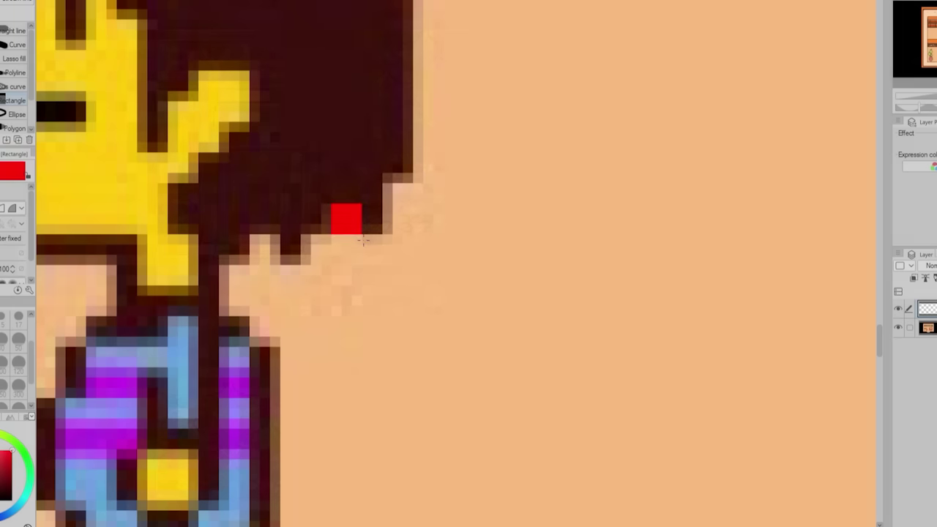
scroll(381, 285, "down", 3)
key("k")
left_click_drag(431, 260, 482, 100)
key("ctrl+shift+n")
left_click_drag(416, 99, 416, 113)
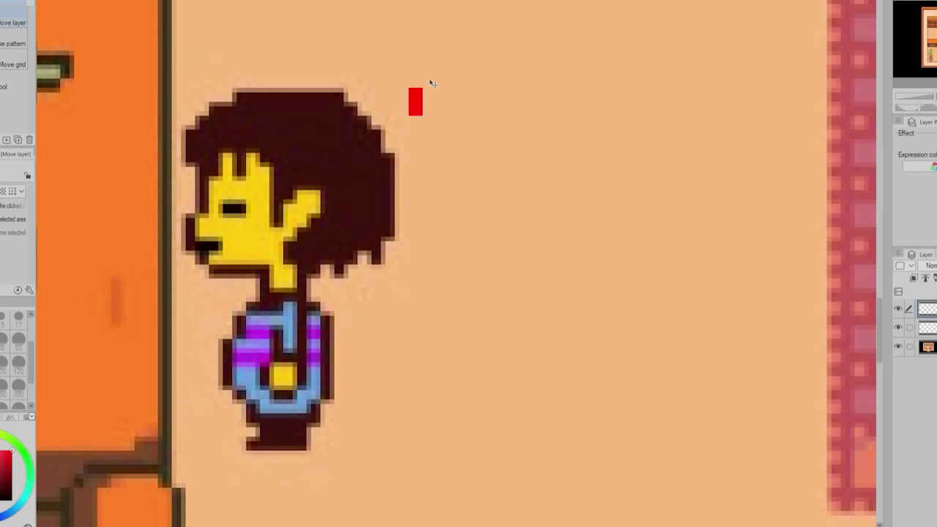
- Paint the lower of the two stacked squares blue and merge it with the red one
key("b")
key("x")
left_click(430, 122)
key("k")
key("ctrl+e")
- Duplicate the red-and-blue pair downward and merge the copies into a column of eight alternating squares
key("ctrl+c")
key("ctrl+v")
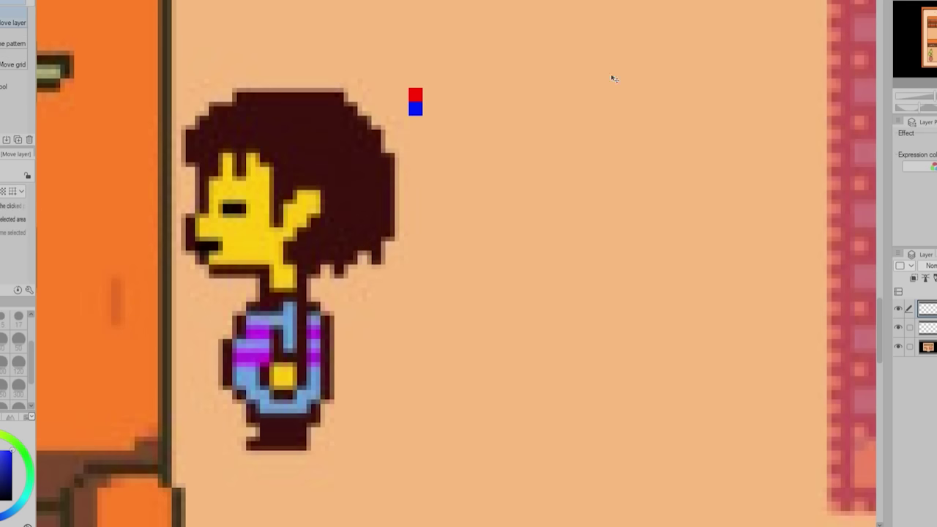
left_click_drag(613, 78, 613, 105)
key("ctrl+e")
key("ctrl+v")
left_click_drag(548, 73, 549, 134)
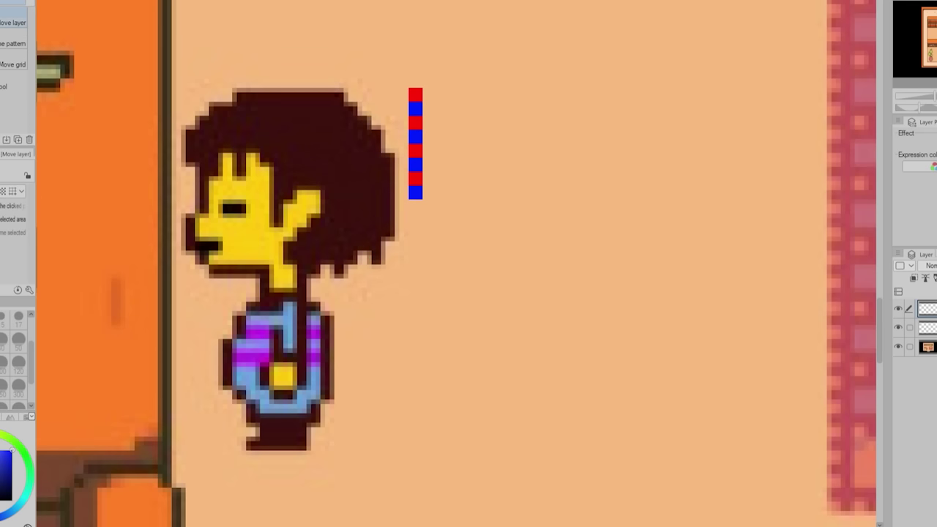
- Copy the alternating column repeatedly and shift each copy down until the column extends past the sprite's feet
key("ctrl+c")
key("ctrl+v")
key("Down")
key("Down")
key("Down")
key("Down")
key("Down")
key("Down")
key("Down")
key("Down")
key("ctrl+c")
key("ctrl+v")
key("Down")
key("Down")
key("Down")
key("Down")
key("Down")
key("Down")
key("Down")
key("Down")
key("Down")
key("Down")
key("Down")
key("Down")
key("Down")
key("Down")
key("Down")
key("Down")
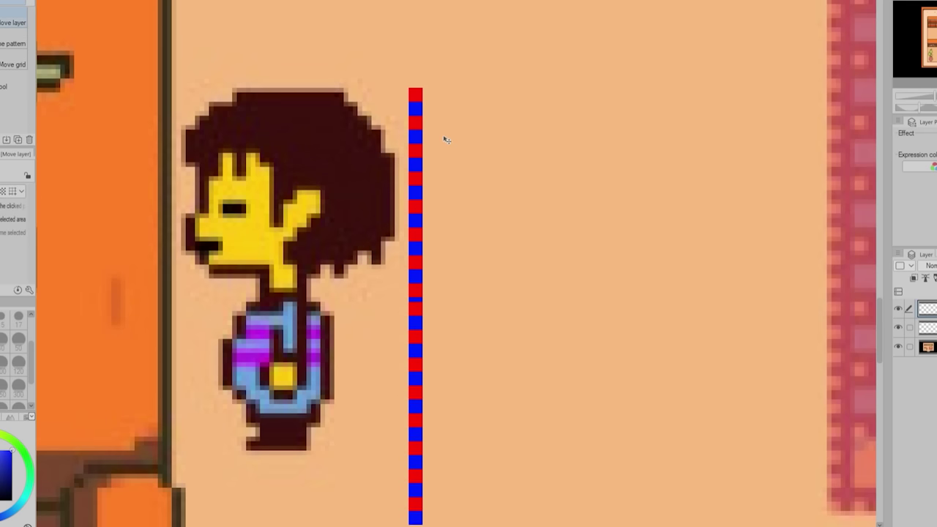
key("Down")
key("Down")
- Select and delete the part of the red-and-blue column that extends below the sprite's feet
key("m")
left_click_drag(241, 449, 441, 526)
key("Delete")
key("ctrl+d")
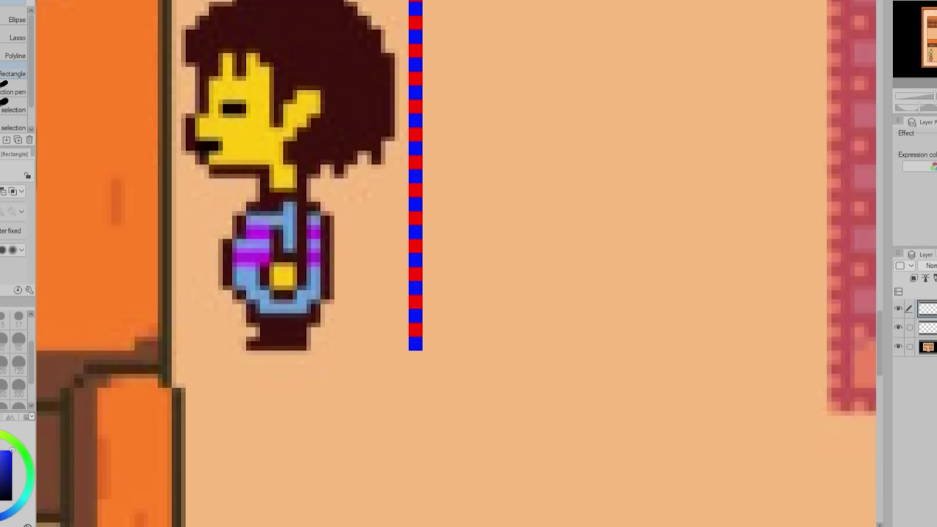
left_click_drag(883, 315, 882, 304)
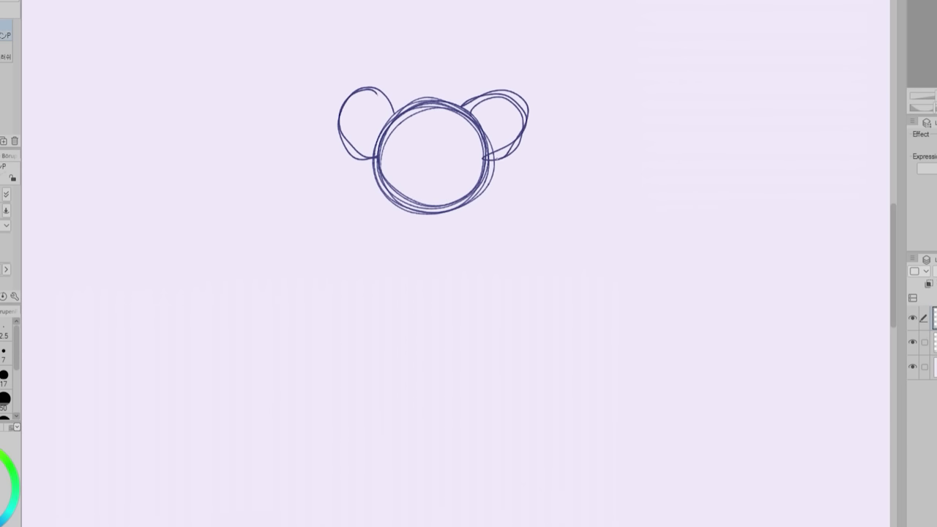
- Sketch large round glasses with small circular pupils over the round head
mouse_move(469, 138)
left_mouse_down()
mouse_move(454, 189)
mouse_move(469, 195)
left_mouse_up()
mouse_move(410, 139)
left_mouse_down()
mouse_move(396, 192)
mouse_move(376, 191)
mouse_move(422, 146)
left_mouse_up()
mouse_move(483, 137)
left_mouse_down()
mouse_move(486, 188)
mouse_move(441, 170)
mouse_move(404, 170)
mouse_move(457, 173)
left_mouse_up()
key("ctrl+z")
left_click_drag(407, 162, 406, 180)
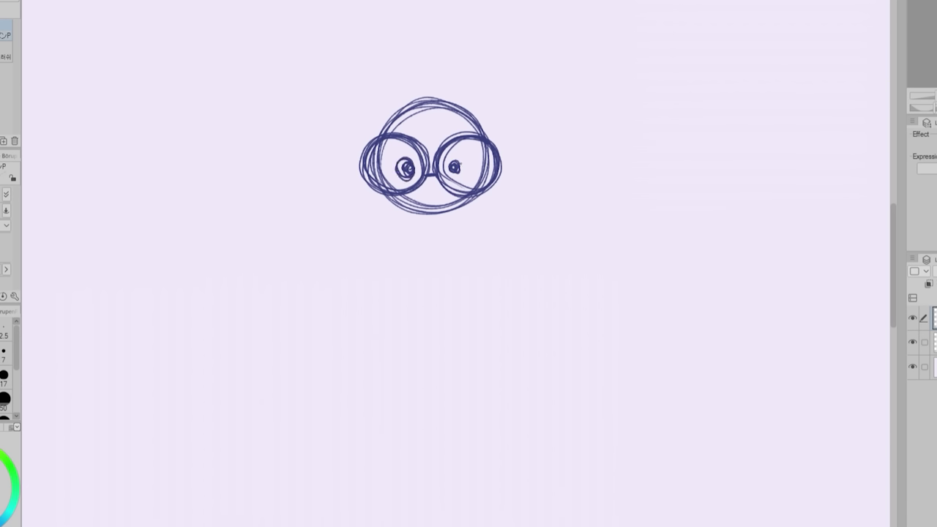
- Redraw the eyes as solid drooping shapes inside the glasses and add a short slanted mouth
key("ctrl+z")
left_click_drag(454, 162, 458, 174)
mouse_move(407, 161)
left_mouse_down()
mouse_move(411, 175)
mouse_move(466, 169)
mouse_move(410, 161)
left_mouse_up()
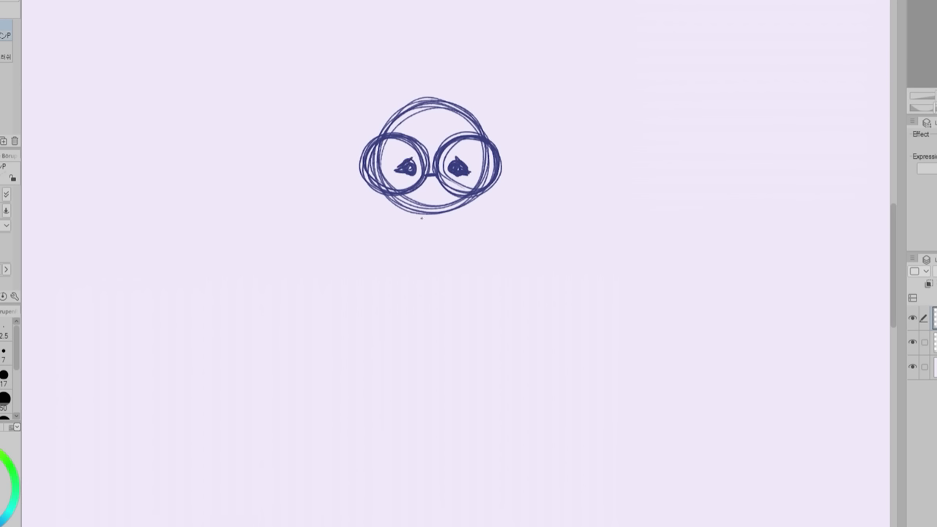
key("ctrl+z")
left_click_drag(429, 190, 430, 189)
key("ctrl+z")
mouse_move(457, 109)
left_mouse_down()
mouse_move(460, 88)
mouse_move(476, 120)
left_mouse_up()
left_click_drag(460, 98, 488, 112)
mouse_move(412, 106)
left_mouse_down()
mouse_move(397, 77)
mouse_move(392, 118)
left_mouse_up()
left_click_drag(415, 103, 369, 82)
mouse_move(400, 96)
left_mouse_down()
mouse_move(443, 72)
mouse_move(450, 98)
mouse_move(478, 117)
left_mouse_up()
key("ctrl+z")
key("ctrl+z")
key("ctrl+z")
mouse_move(389, 120)
left_mouse_down()
mouse_move(407, 111)
mouse_move(476, 124)
left_mouse_up()
key("ctrl+z")
mouse_move(453, 112)
left_mouse_down()
mouse_move(480, 99)
mouse_move(476, 119)
left_mouse_up()
left_click_drag(454, 111, 478, 91)
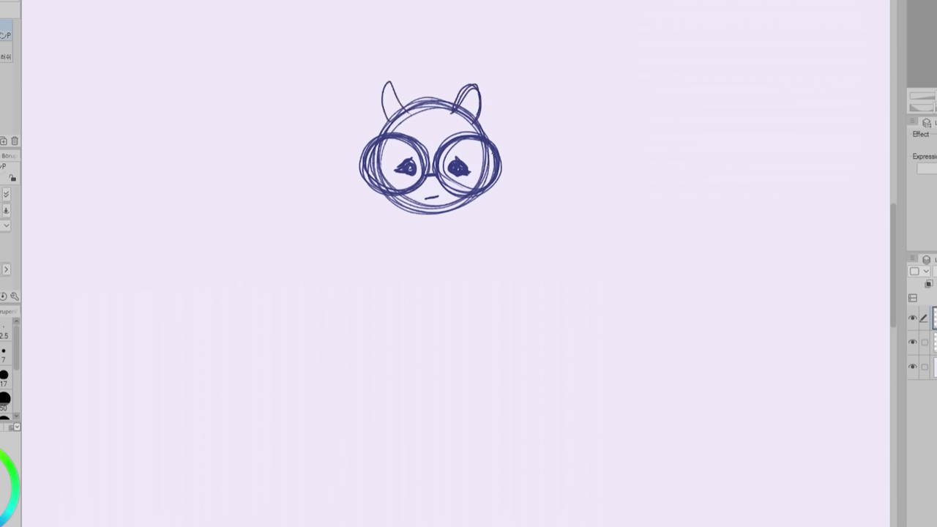
key("ctrl+z")
key("ctrl+z")
key("ctrl+z")
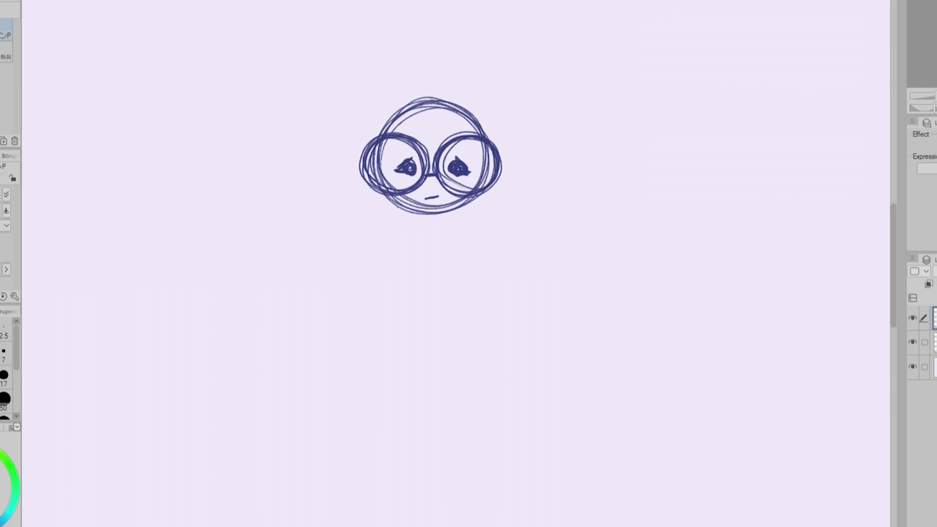
- Sketch a bell-shaped torso below the head with an arm line, small hands and two short straight legs
left_click_drag(401, 214, 484, 287)
left_click_drag(462, 208, 481, 291)
left_click_drag(405, 291, 410, 333)
left_click_drag(464, 290, 461, 335)
left_click_drag(407, 342, 461, 344)
left_click_drag(434, 290, 436, 347)
left_click_drag(401, 289, 391, 298)
left_click_drag(468, 288, 477, 300)
- Add two curved hair strands on top of the head and move the whole figure to the left side of the canvas
mouse_move(400, 107)
left_mouse_down()
mouse_move(436, 71)
mouse_move(410, 70)
left_mouse_up()
left_click_drag(402, 107, 356, 106)
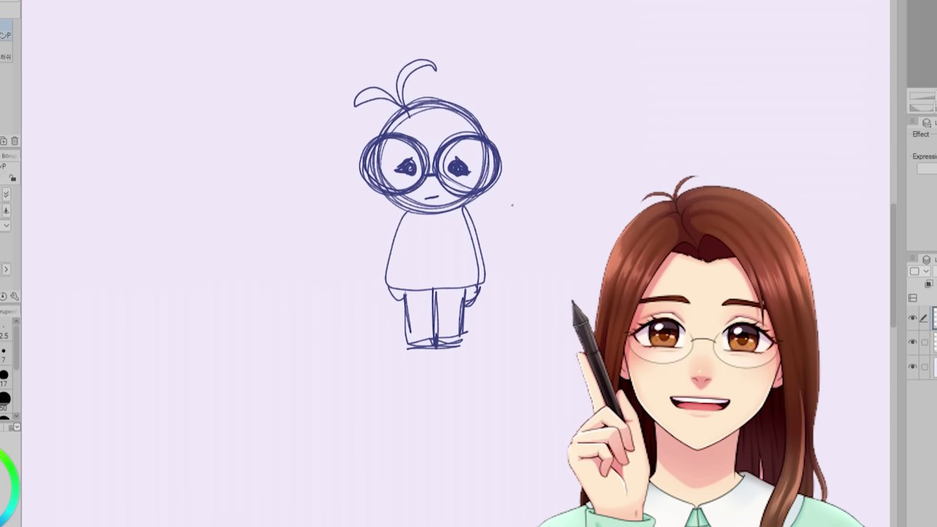
left_click_drag(571, 235, 321, 253)
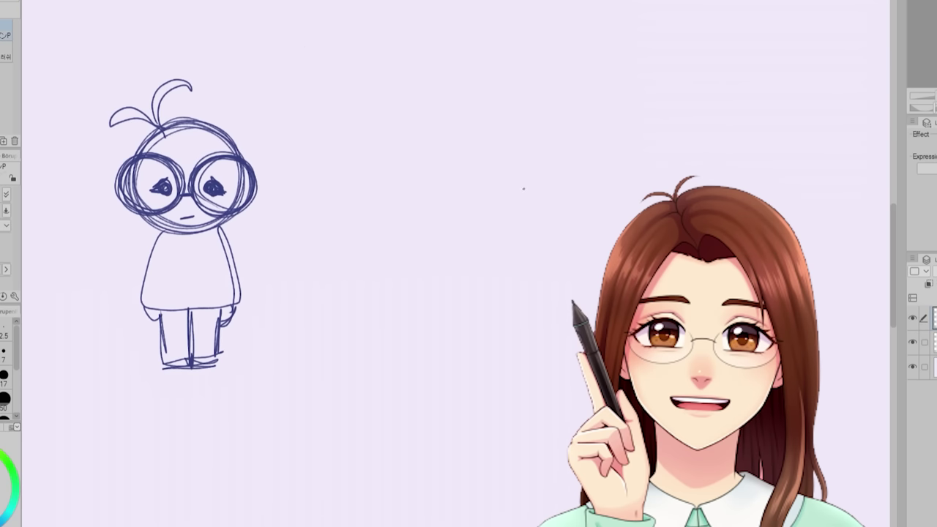
- Sketch a second, wide oval head with small round glasses, pupils and two pointed horns beside the first figure
left_click_drag(533, 129, 548, 196)
key("ctrl+z")
mouse_move(478, 150)
left_mouse_down()
mouse_move(563, 147)
mouse_move(571, 164)
mouse_move(525, 124)
left_mouse_up()
left_click_drag(512, 162, 524, 165)
mouse_move(525, 157)
left_mouse_down()
mouse_move(536, 180)
mouse_move(526, 157)
left_mouse_up()
mouse_move(505, 156)
left_mouse_down()
mouse_move(540, 163)
mouse_move(506, 165)
left_mouse_up()
left_click_drag(542, 161, 497, 167)
left_click_drag(541, 161, 544, 164)
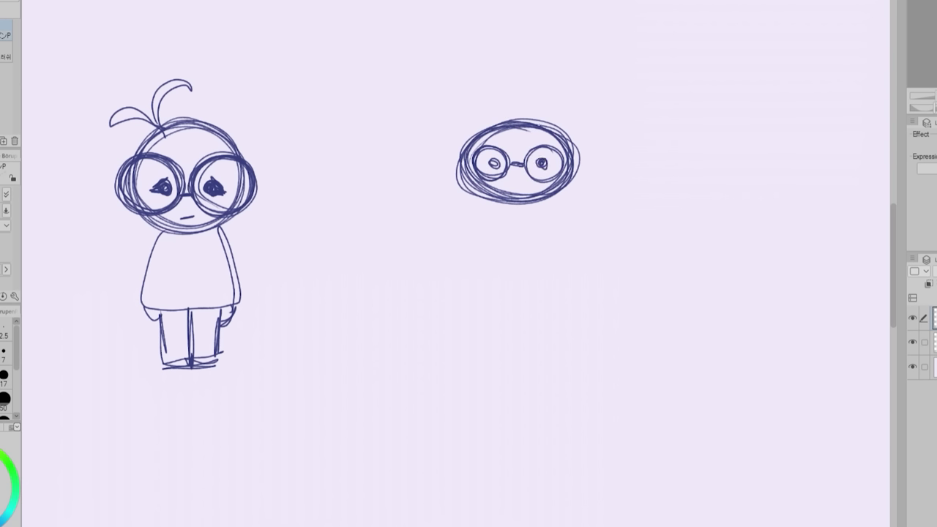
left_click_drag(476, 130, 488, 126)
mouse_move(542, 129)
left_mouse_down()
mouse_move(539, 97)
mouse_move(554, 130)
left_mouse_up()
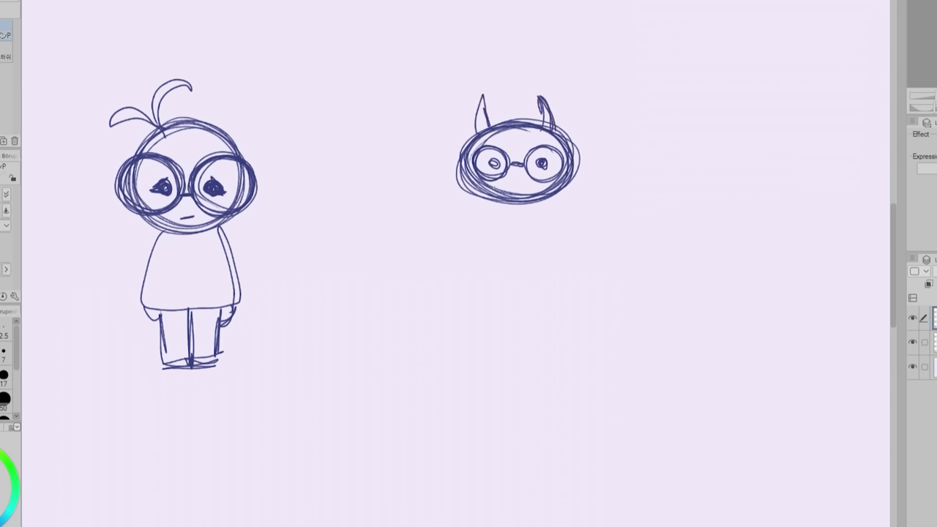
- Sketch a narrow rectangular body under the horned head with a horizontal waist line and two thin arms
mouse_move(484, 202)
left_mouse_down()
mouse_move(549, 273)
mouse_move(538, 205)
mouse_move(503, 283)
left_mouse_up()
key("ctrl+z")
key("ctrl+z")
left_click_drag(539, 201, 541, 291)
left_click_drag(498, 289, 545, 289)
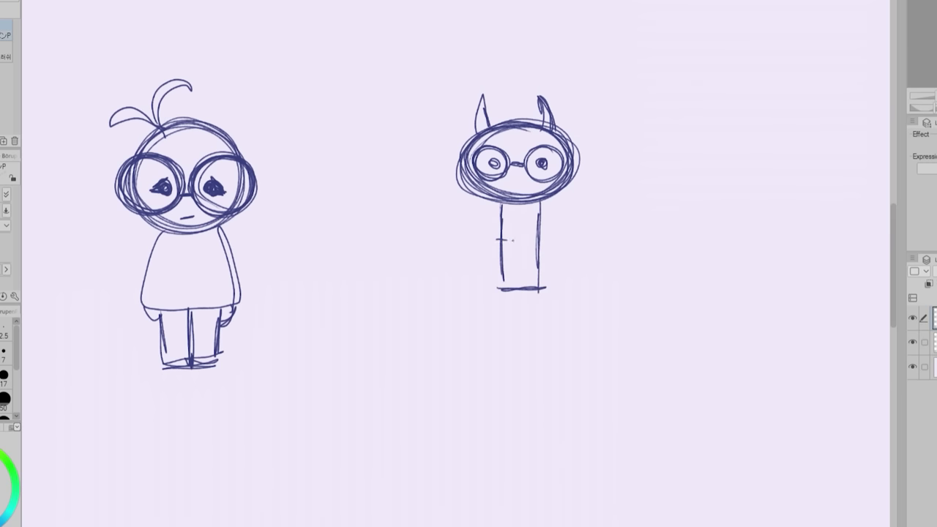
left_click_drag(493, 241, 544, 242)
left_click_drag(495, 202, 493, 261)
left_click_drag(546, 198, 552, 270)
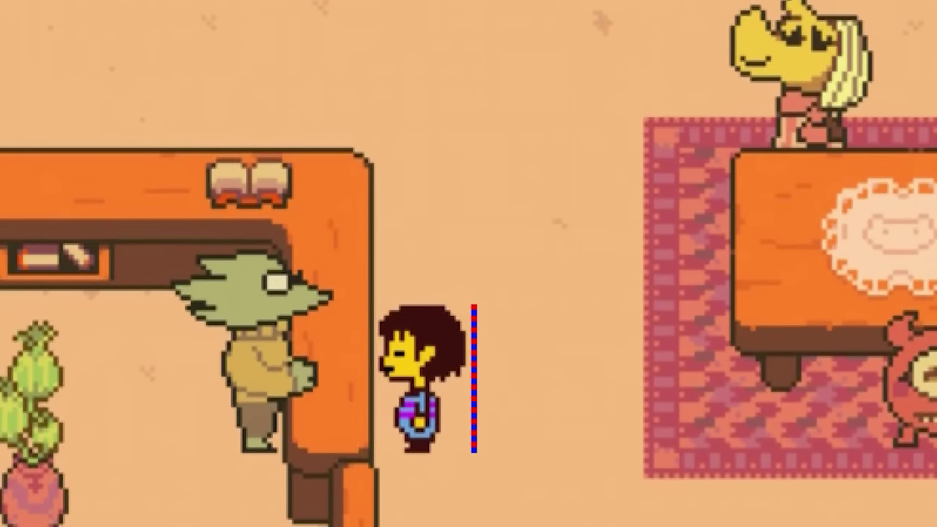
- Create a new illustration canvas measured in pixels, 32 px wide and 32 px high
key("alt+f")
key("ctrl+n")
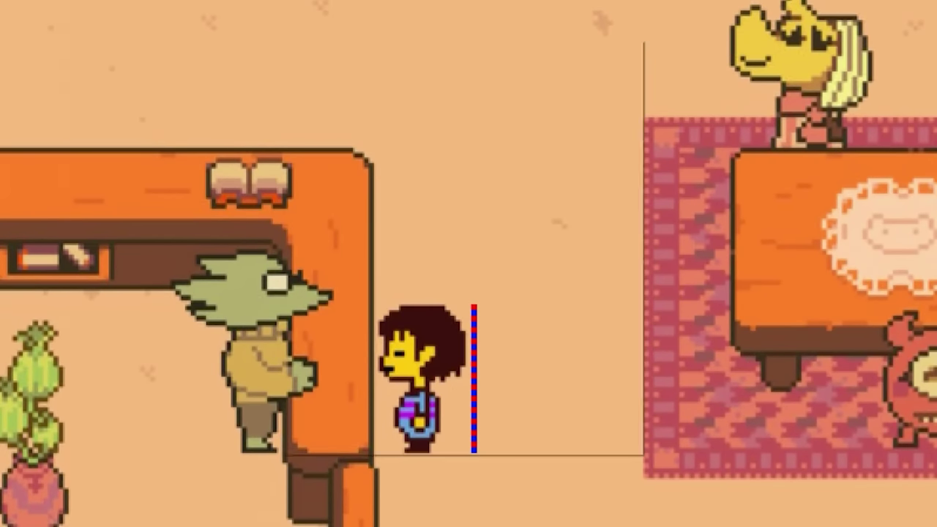
left_click(626, 153)
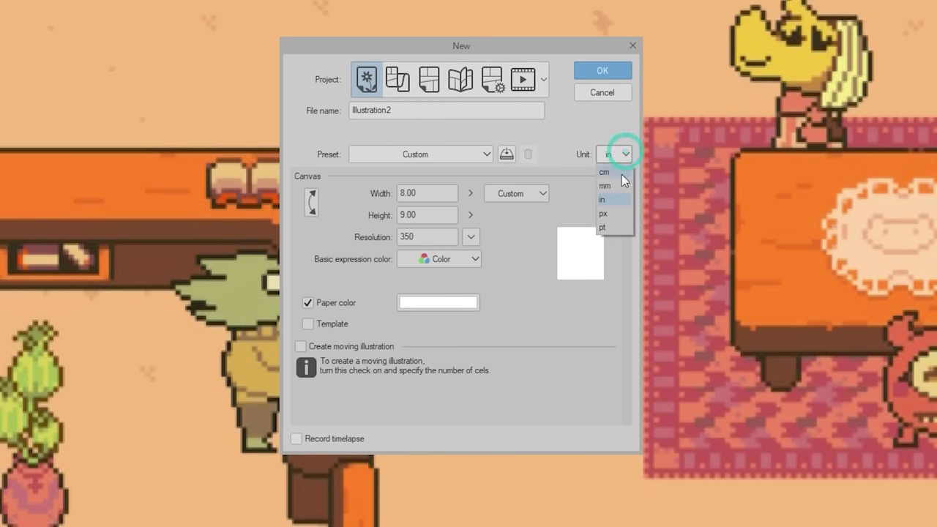
left_click(607, 213)
double_click(440, 192)
type("32")
key("Tab")
type("32")
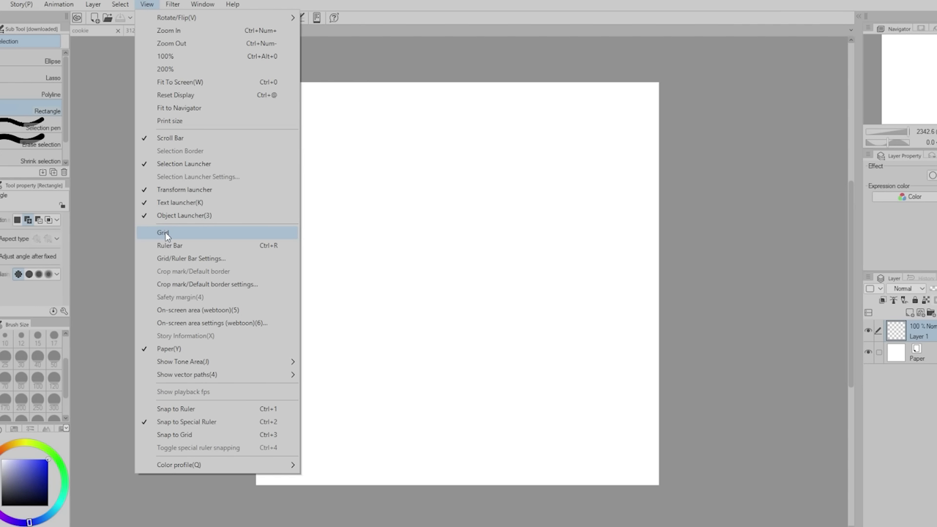
- Display the grid on the new canvas
left_click(163, 232)
scroll(549, 407, "up", 3)
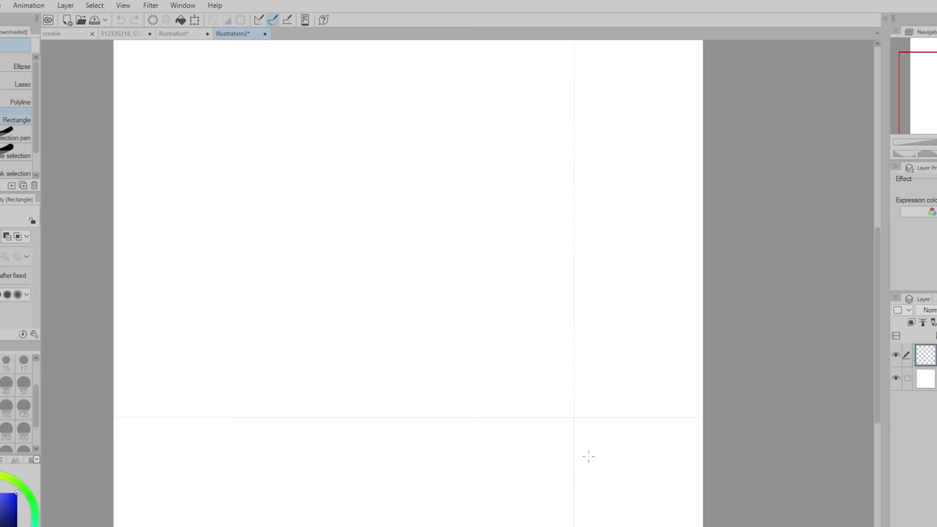
scroll(561, 431, "down", 3)
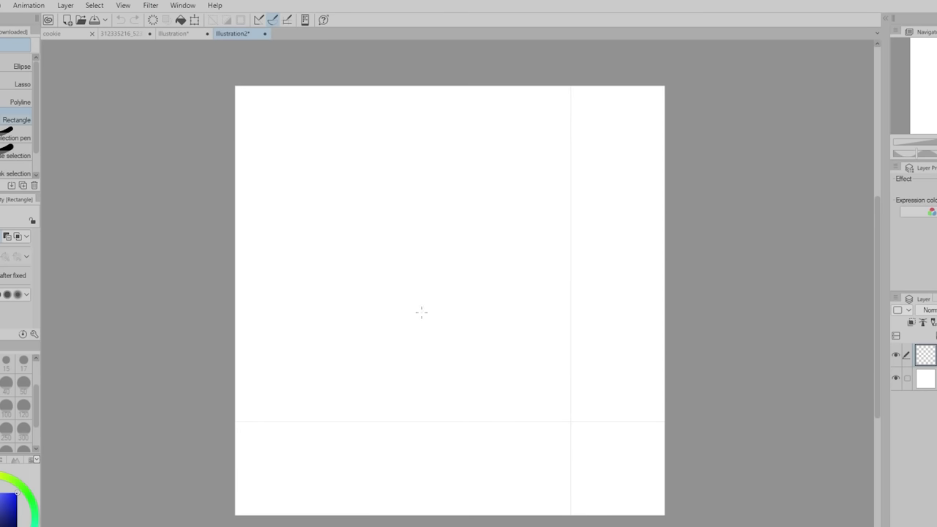
scroll(420, 312, "up", 1)
- Set the canvas grid to a 1 px gap with 1 division
left_click(123, 6)
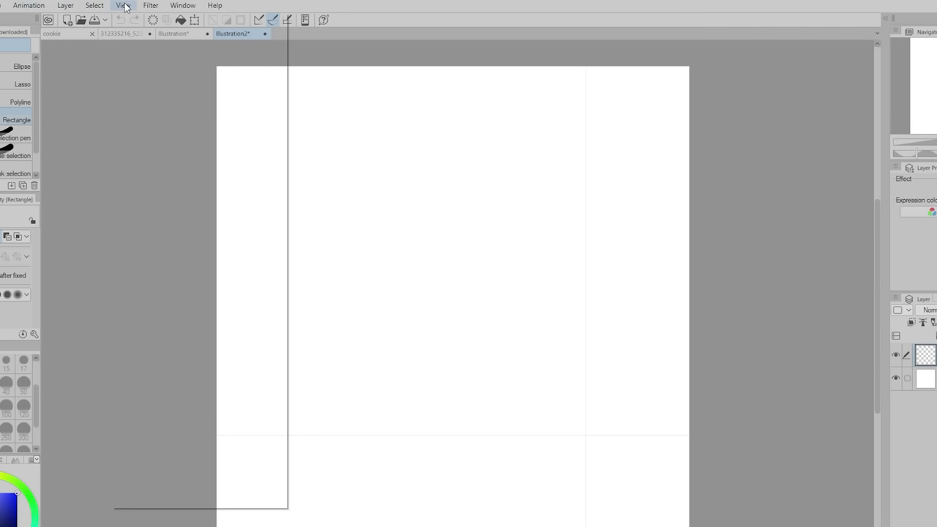
left_click(206, 277)
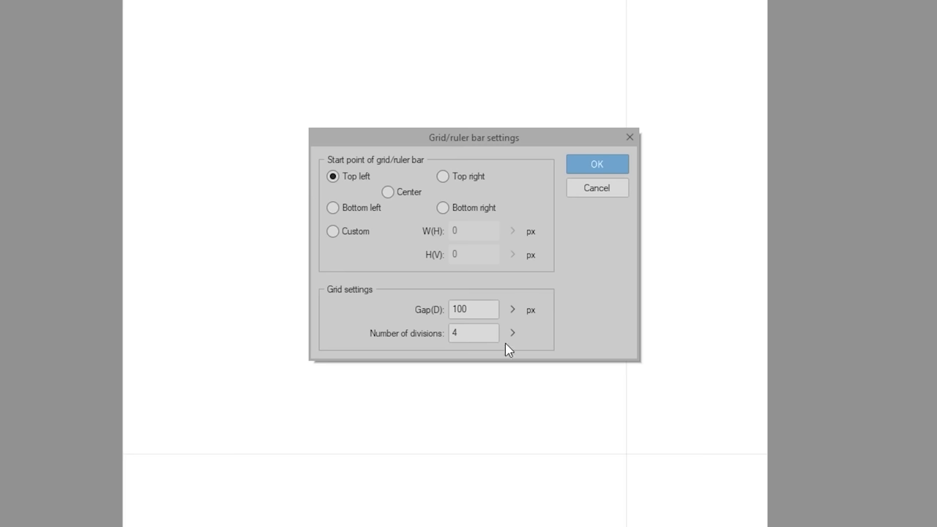
left_click_drag(502, 347, 510, 357)
left_click_drag(513, 309, 515, 315)
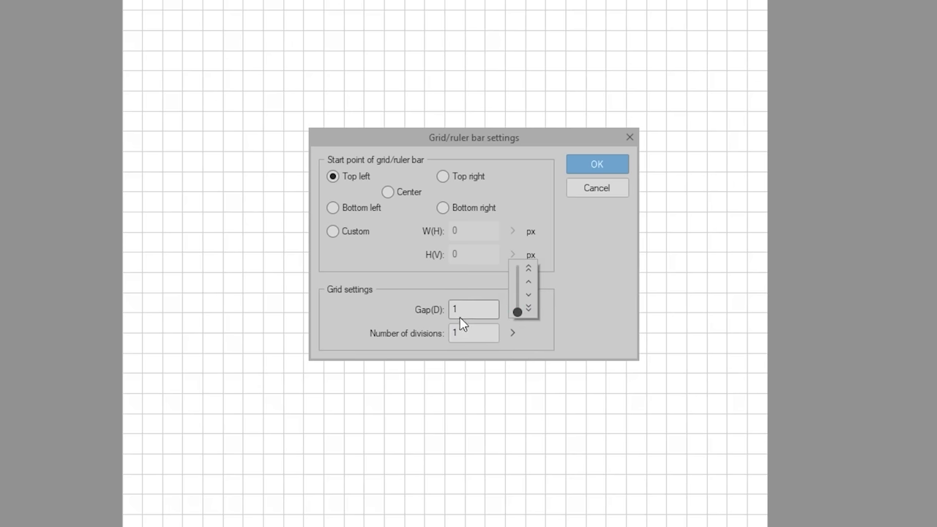
left_click(571, 271)
left_click(587, 167)
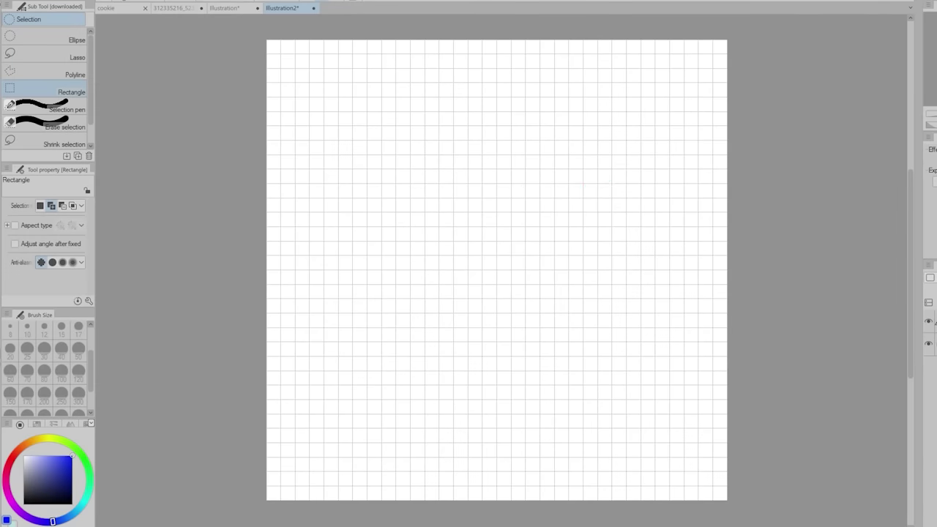
- Choose the G-pen and turn its anti-aliasing off for hard pixel edges
key("p")
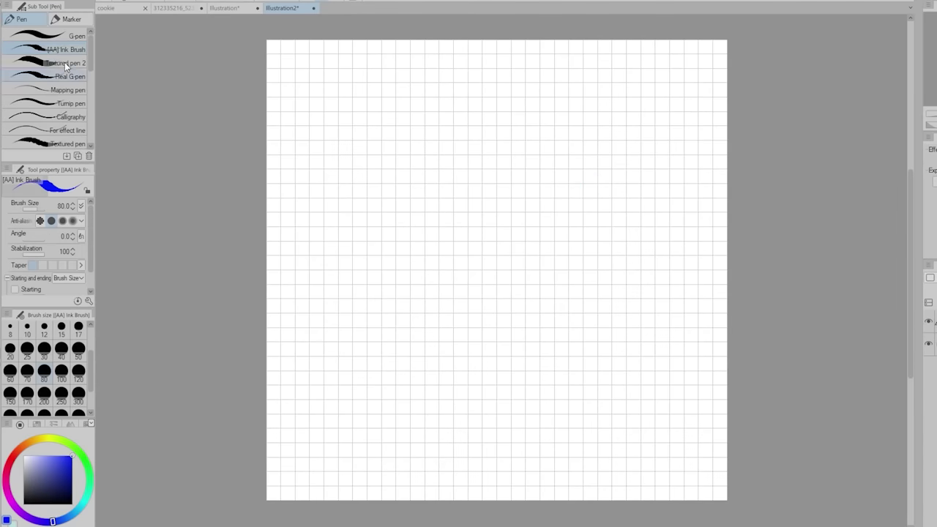
left_click(51, 38)
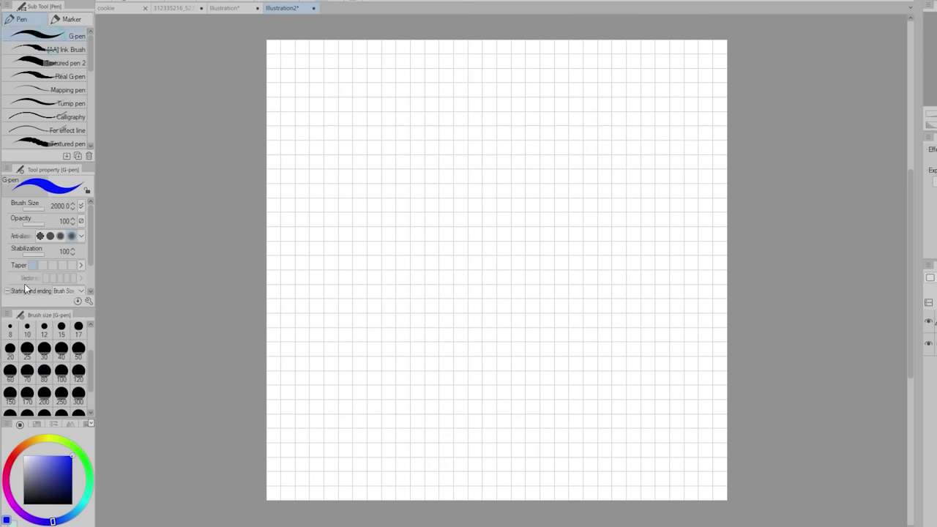
left_click(40, 236)
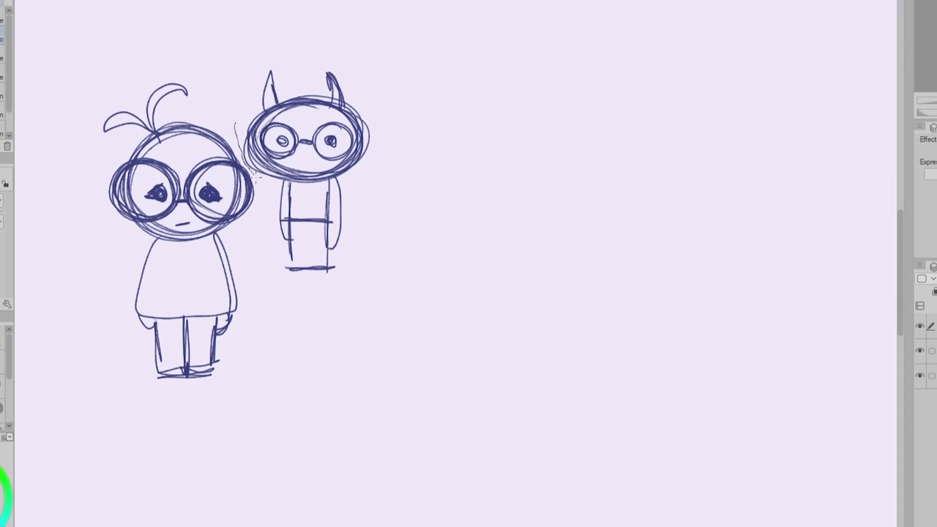
- Copy the first figure's sketch onto the gridded canvas and shrink it to fit inside
mouse_move(238, 128)
left_mouse_down()
mouse_move(220, 68)
mouse_move(238, 124)
left_mouse_up()
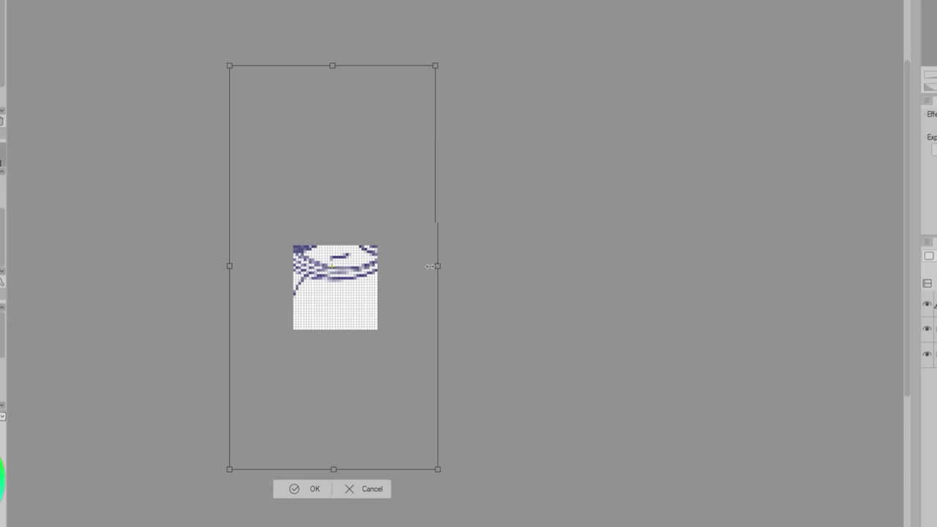
left_click_drag(430, 267, 337, 292)
scroll(339, 292, "up", 3)
left_click_drag(377, 259, 343, 282)
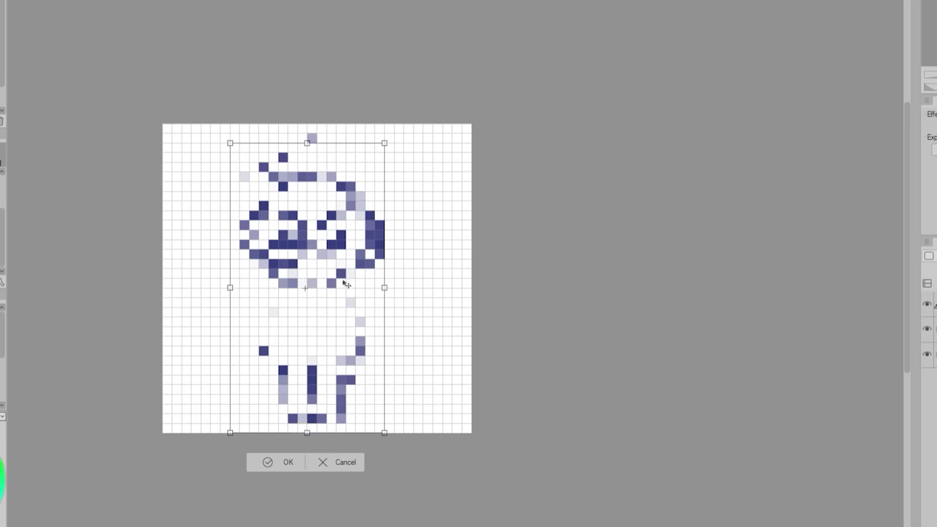
- Stretch the pasted sketch to the full canvas height, apply the transform and nudge it one pixel to the right
left_click_drag(308, 144, 310, 124)
key("ctrl+z")
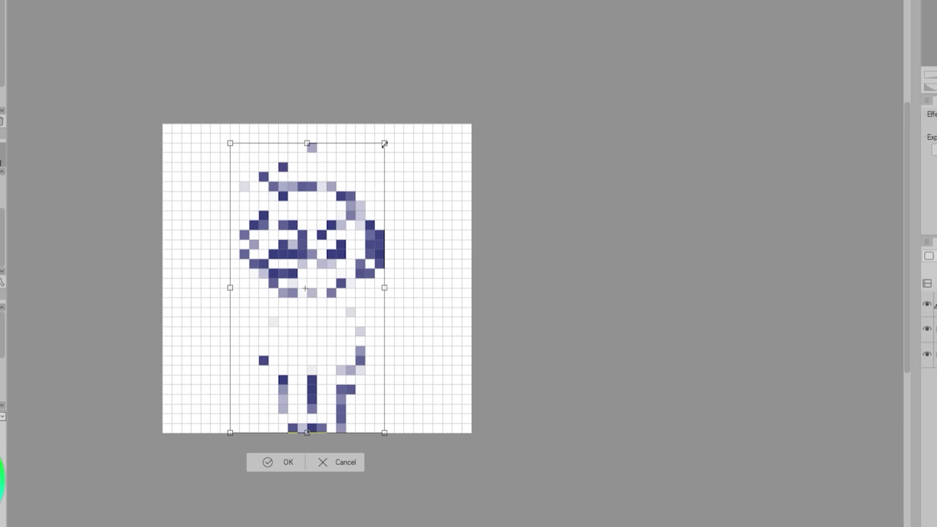
left_click_drag(384, 143, 407, 126)
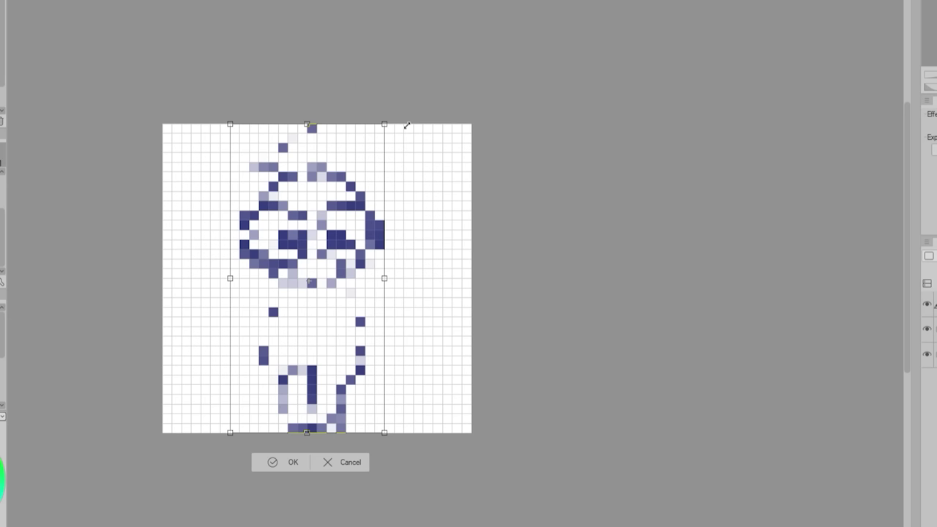
left_click(281, 464)
key("Right")
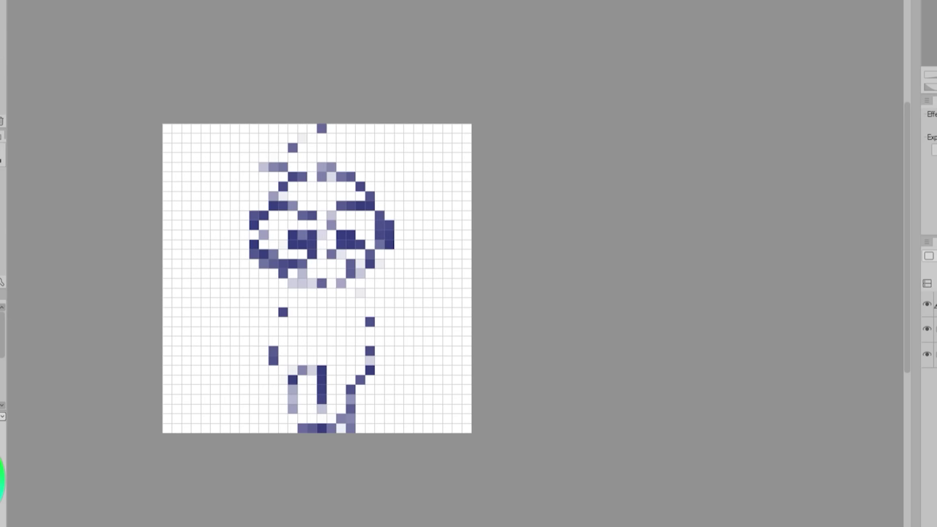
- Draw a one-pixel circular head outline over the faded sketch and thin out its doubled corner pixels
scroll(108, 294, "up", 2)
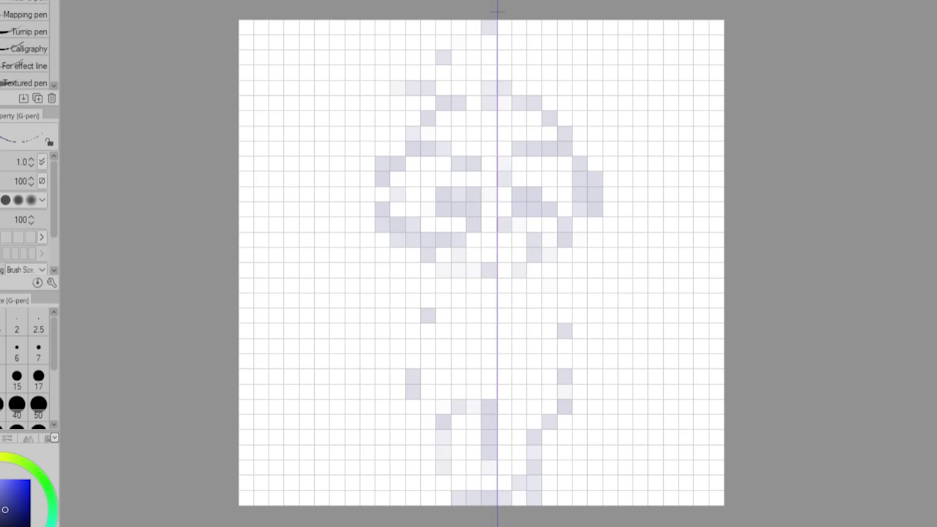
mouse_move(396, 88)
left_mouse_down()
mouse_move(687, 341)
mouse_move(577, 263)
mouse_move(582, 272)
left_mouse_up()
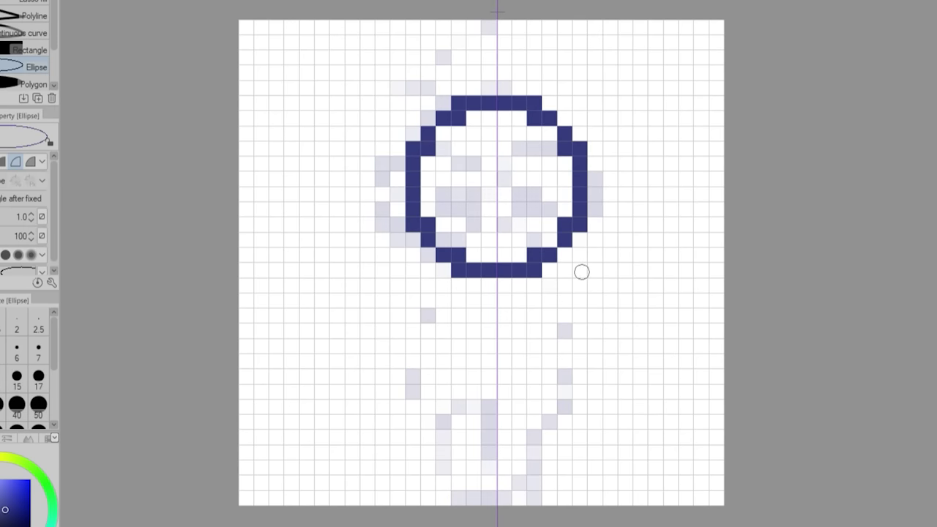
key("p")
left_click(427, 151)
left_click(428, 224)
left_click(459, 255)
left_click(443, 240)
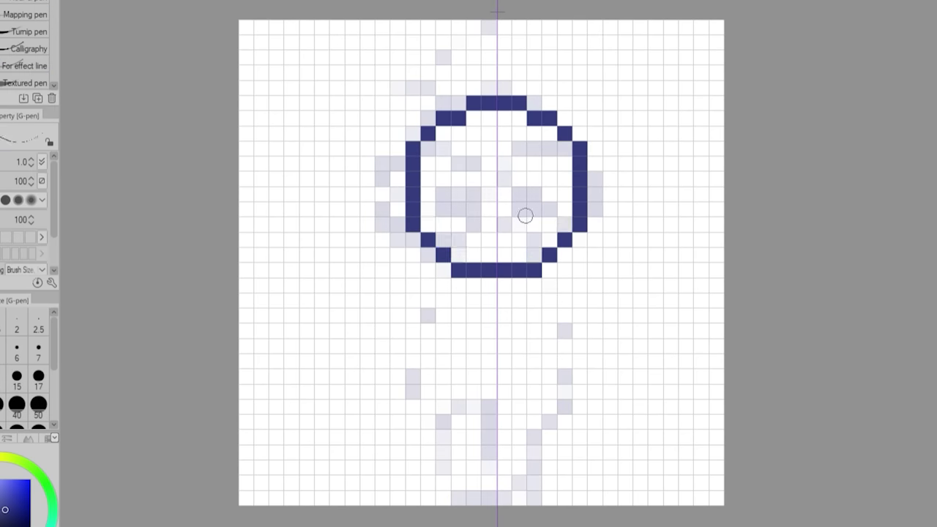
- Draw two mirrored round lens frames across the middle of the head outline
key("ctrl+z")
mouse_move(534, 194)
left_mouse_down()
mouse_move(534, 210)
mouse_move(596, 218)
mouse_move(595, 163)
left_mouse_up()
left_click(504, 225)
left_click(534, 240)
key("c")
mouse_move(579, 224)
left_mouse_down()
mouse_move(580, 178)
mouse_move(519, 220)
left_mouse_up()
key("c")
key("c")
left_click(504, 224)
left_click_drag(521, 179, 519, 225)
- Fill the bridge between the lenses and clean up the outer corners of the glasses frames
key("c")
left_click_drag(504, 179, 504, 195)
left_click_drag(528, 235, 504, 208)
key("c")
left_click(594, 164)
left_click(579, 149)
key("c")
left_click(579, 224)
key("c")
left_click_drag(594, 224, 580, 240)
key("c")
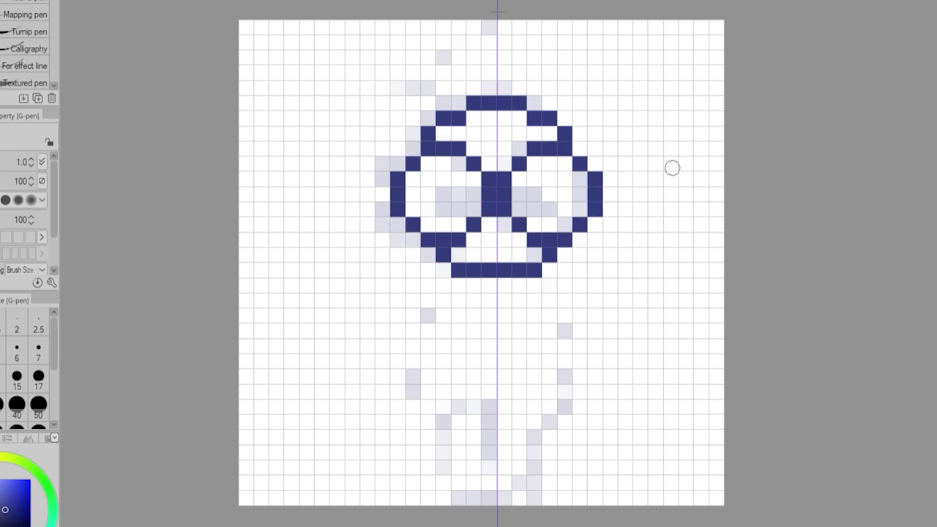
- Draw a small pupil inside each lens with its upper inner corner left open
mouse_move(534, 209)
left_mouse_down()
mouse_move(546, 189)
mouse_move(534, 195)
left_mouse_up()
left_click(534, 179)
left_click(444, 179)
key("c")
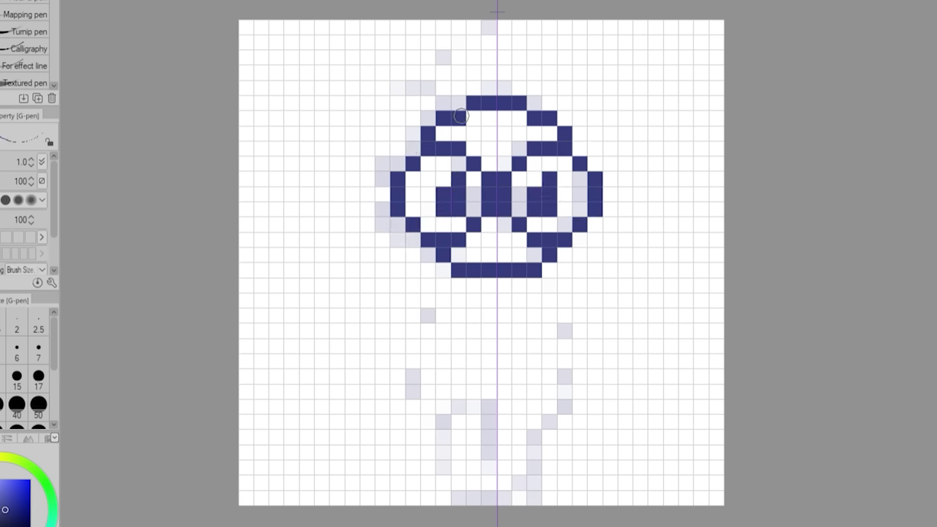
- Draw a two-leaf sprout growing from the upper left of the head
mouse_move(458, 103)
left_mouse_down()
mouse_move(456, 69)
mouse_move(483, 67)
mouse_move(489, 41)
left_mouse_up()
left_click_drag(473, 87, 507, 42)
left_click(428, 88)
left_click(429, 118)
mouse_move(413, 73)
left_mouse_down()
mouse_move(398, 88)
mouse_move(413, 118)
left_mouse_up()
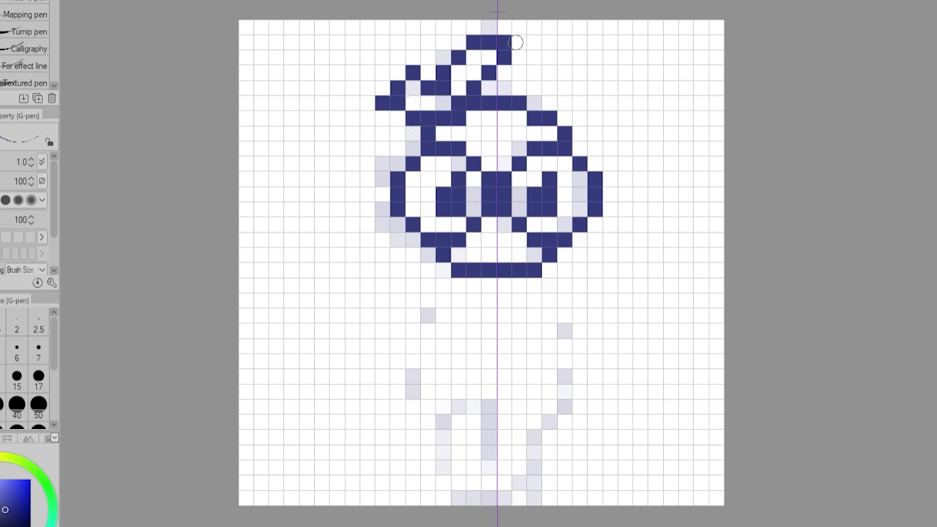
left_click(515, 43)
- Draw the mirrored sweater outline below the head with rounded shoulders, vertical arm lines, a straight hem and small hands
left_click_drag(443, 270, 413, 330)
left_click(429, 376)
mouse_move(397, 346)
left_mouse_down()
mouse_move(413, 376)
mouse_move(496, 391)
left_mouse_up()
key("ctrl+z")
left_click(414, 391)
left_click_drag(549, 377, 540, 339)
key("ctrl+z")
left_click(549, 331)
left_click_drag(564, 407, 550, 407)
key("c")
left_click(549, 269)
left_click(549, 285)
left_click(565, 285)
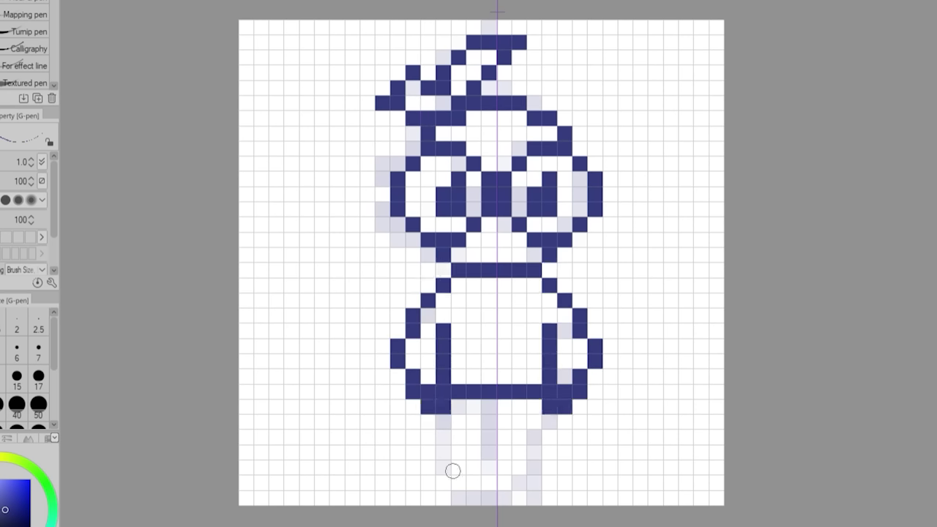
- Draw two mirrored legs below the hem, a line joining them at the ankles and outward-pointing feet
left_click_drag(535, 452, 535, 406)
left_click_drag(463, 468, 496, 467)
mouse_move(473, 483)
left_mouse_down()
mouse_move(526, 456)
mouse_move(576, 424)
mouse_move(552, 482)
left_mouse_up()
key("ctrl+z")
left_click(502, 450)
key("ctrl+z")
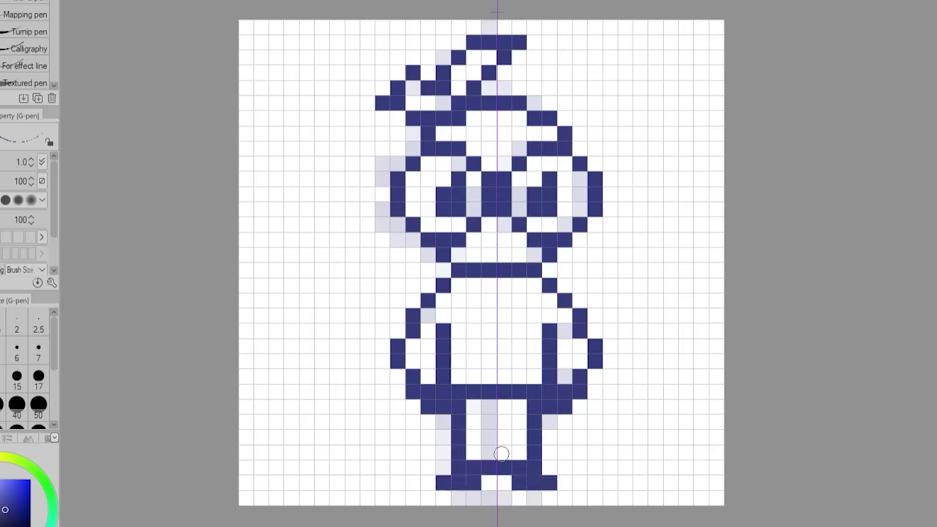
left_click(503, 452)
left_click(489, 437)
key("ctrl+z")
key("ctrl+z")
- Scale the pixel figure one pixel wider and up to the full canvas height, and apply the transform
key("ctrl+t")
key("Escape")
key("ctrl+t")
scroll(52, 258, "down", 3)
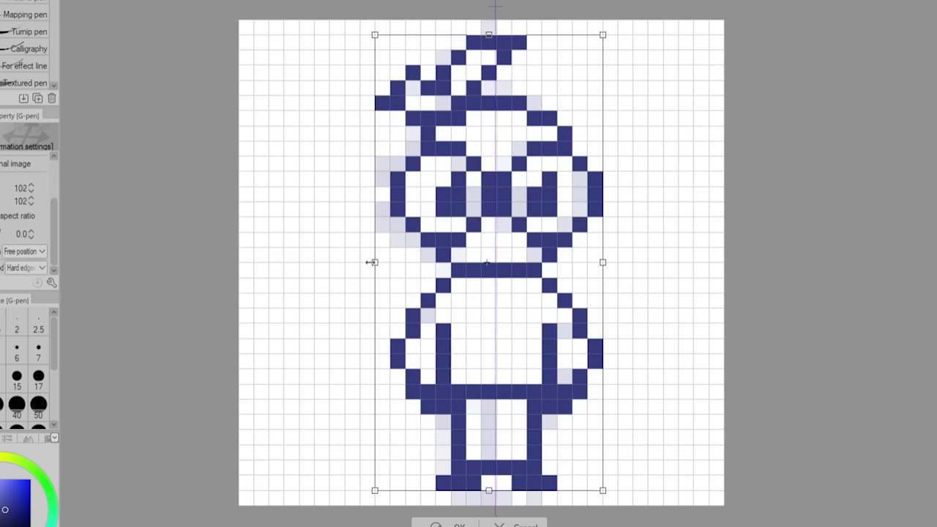
left_click_drag(375, 262, 362, 262)
key("ctrl+z")
key("Return")
- Reshape the sides of the head above the glasses and tidy the jaw corners below them
left_click_drag(534, 134, 550, 130)
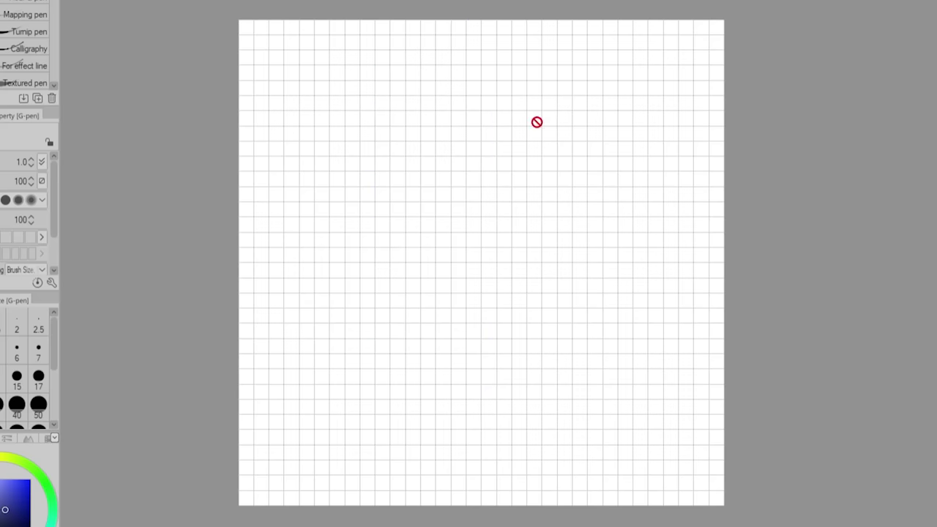
mouse_move(428, 134)
left_mouse_down()
mouse_move(559, 136)
mouse_move(398, 149)
left_mouse_up()
left_click(413, 134)
left_click(561, 137)
left_click_drag(580, 134, 579, 149)
left_click(565, 255)
left_click(413, 255)
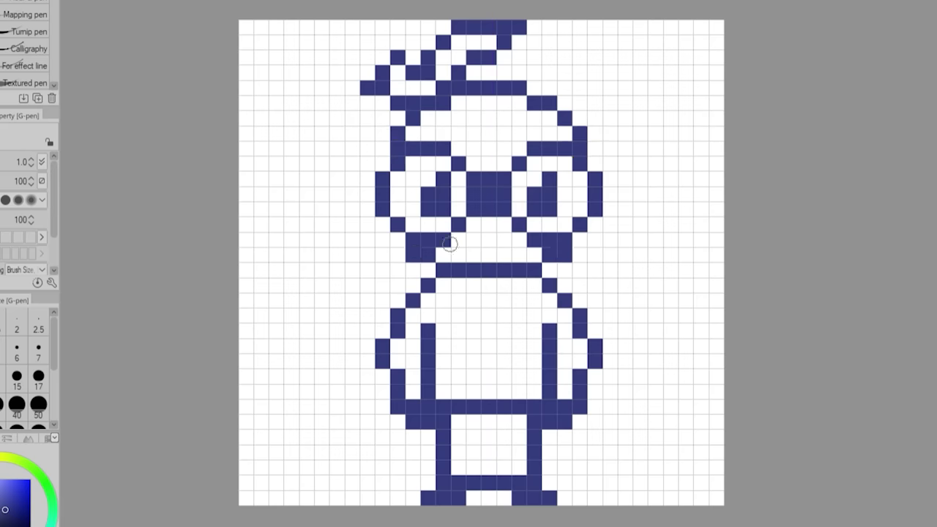
key("c")
left_click(428, 255)
left_click(549, 255)
left_click(413, 255)
- Hollow out the thick glasses bridge to a one-pixel bar and fix the two jaw pixels
left_click(473, 210)
mouse_move(474, 194)
left_mouse_down()
mouse_move(504, 194)
mouse_move(504, 210)
left_mouse_up()
key("c")
mouse_move(473, 179)
left_mouse_down()
mouse_move(476, 207)
mouse_move(488, 194)
left_mouse_up()
left_click(428, 254)
left_click(549, 254)
- Divide the legs with a vertical centre line and redraw the feet as two short blocks with a gap between
left_click_drag(490, 423, 490, 469)
key("c")
mouse_move(429, 498)
left_mouse_down()
mouse_move(549, 498)
mouse_move(504, 498)
left_mouse_up()
key("c")
left_click_drag(473, 498, 459, 498)
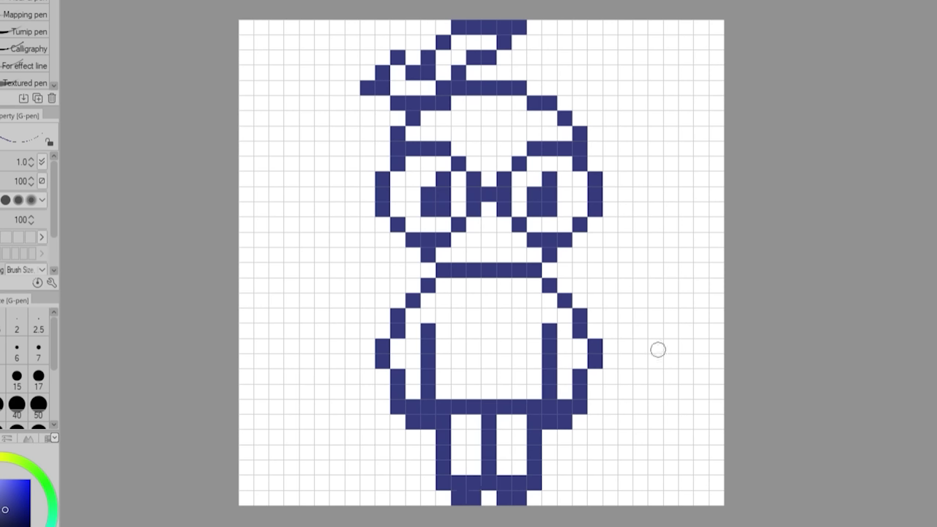
- Erase the two-leaf sprout above the head
key("c")
left_click(549, 422)
left_click(429, 72)
left_click_drag(427, 86, 368, 87)
left_click_drag(519, 27, 444, 77)
left_click(443, 87)
key("c")
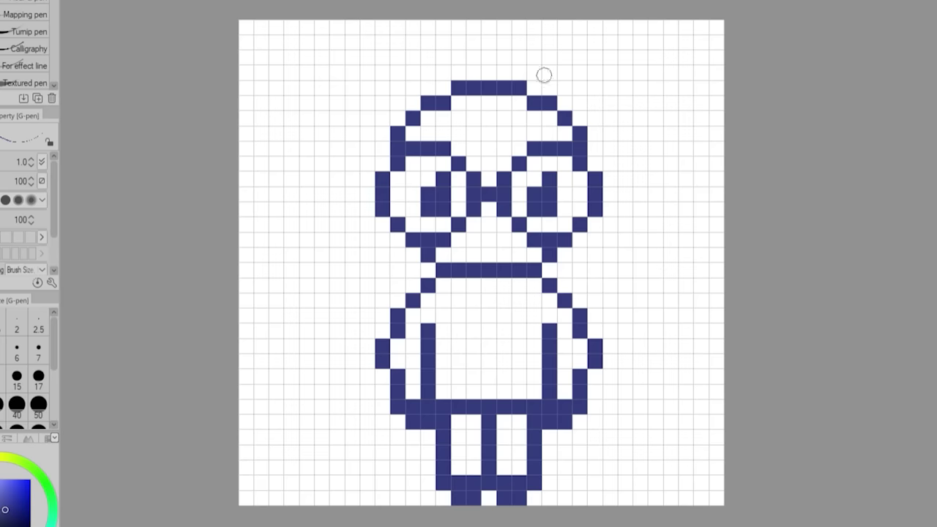
left_click_drag(534, 87, 579, 110)
key("ctrl+z")
left_click_drag(413, 87, 535, 87)
key("ctrl+z")
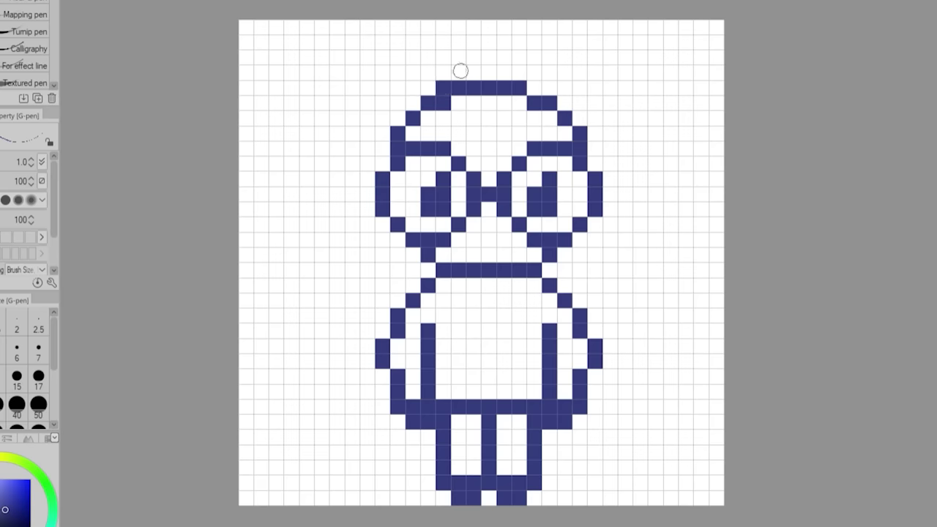
- Redraw the sprout with a long curved leaf and a shorter one on the opposite side of the stem
mouse_move(461, 73)
left_mouse_down()
mouse_move(440, 36)
mouse_move(407, 97)
mouse_move(358, 74)
mouse_move(398, 118)
left_mouse_up()
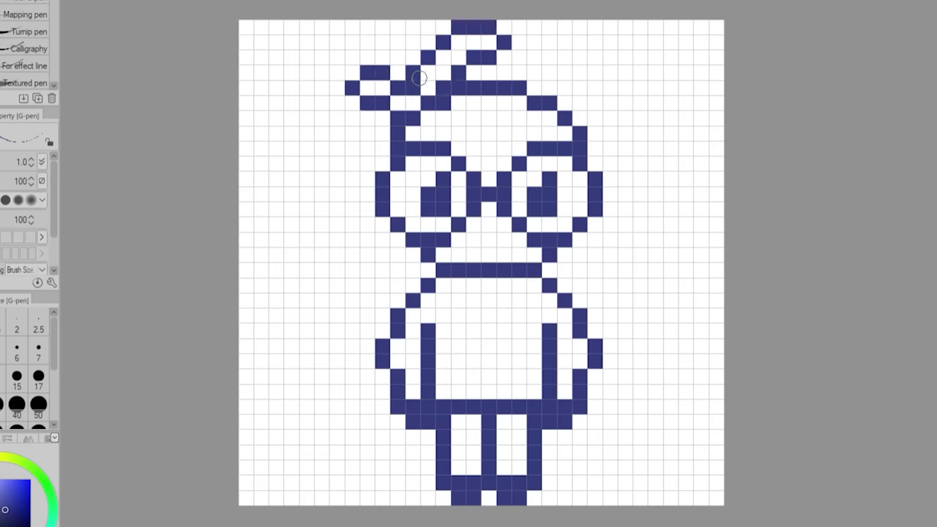
left_click(382, 117)
left_click(336, 101)
key("ctrl+z")
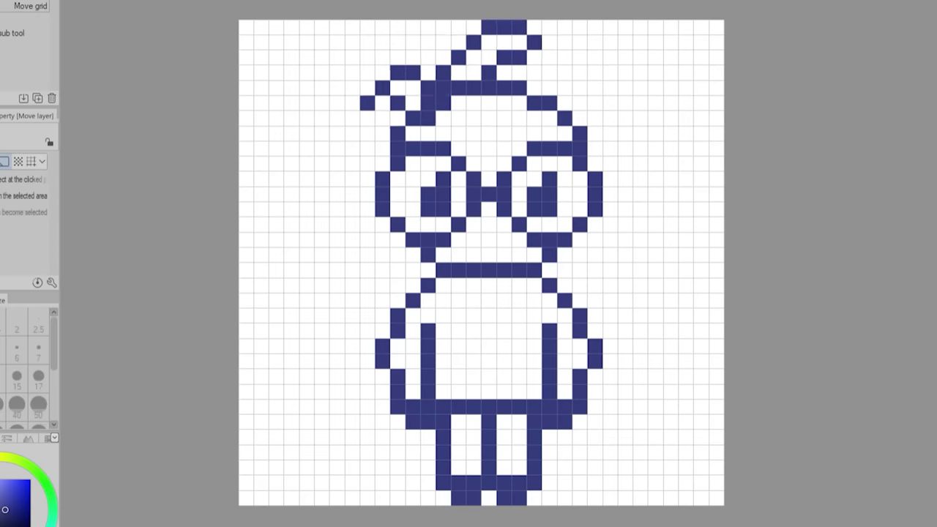
key("ctrl+y")
key("ctrl+z")
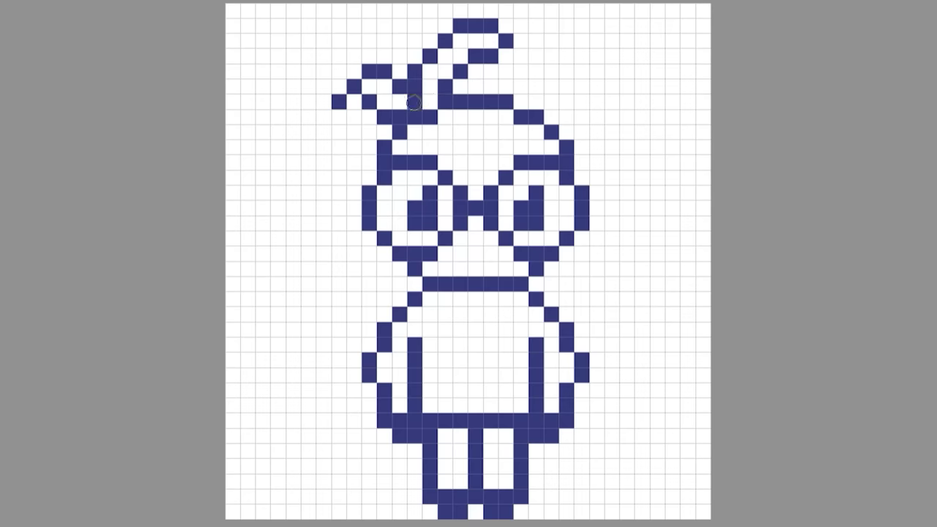
- Connect the sprout's stem to the head outline and add a one-pixel tip to the longer leaf
left_click_drag(413, 103, 438, 48)
left_click_drag(415, 83, 432, 103)
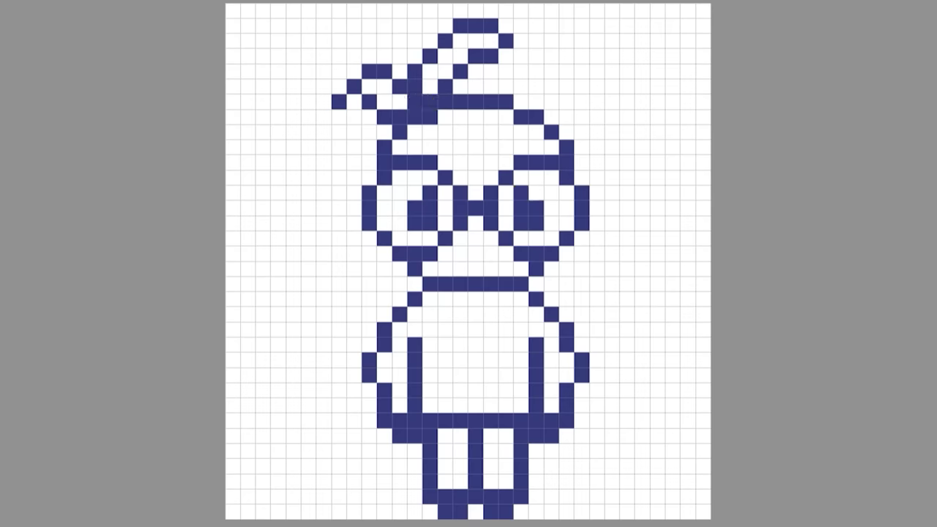
left_click(521, 56)
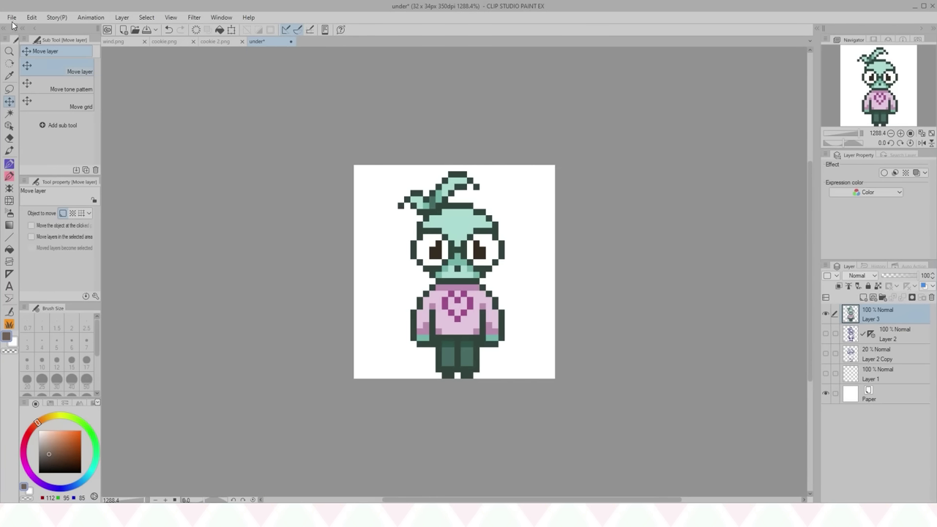
- Apply a Change Image Resolution to the coloured sprite with Hard edges (nearest neighbor) interpolation
left_click(32, 17)
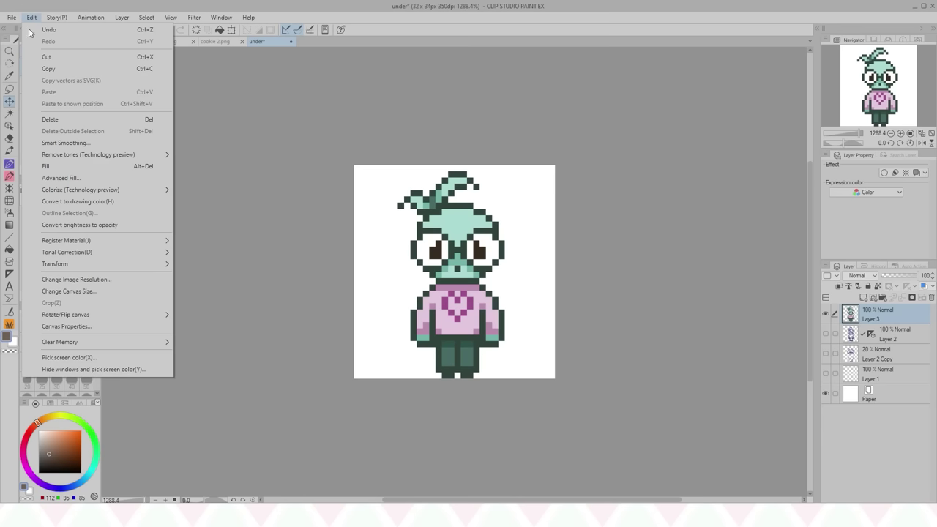
left_click(93, 281)
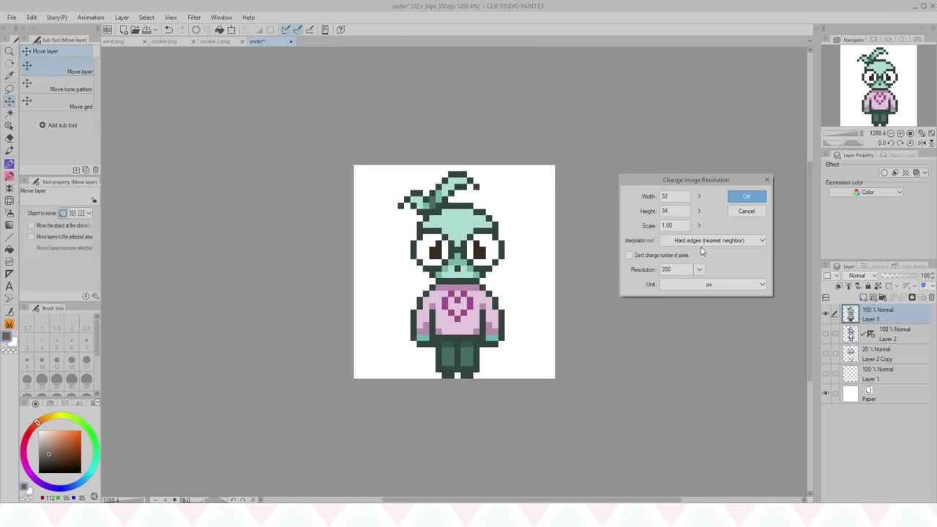
left_click(747, 196)
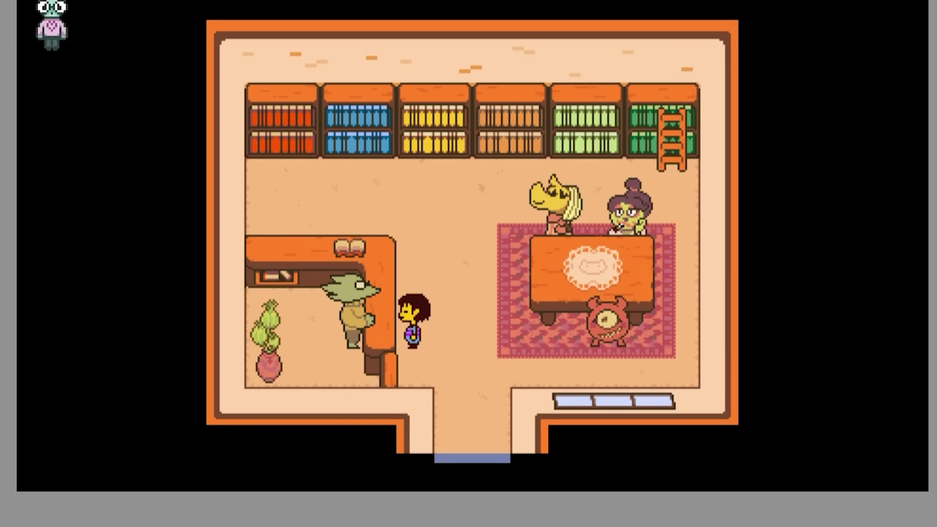
- Move the coloured sprite in the library game scene to stand beside the striped-shirt child
left_click_drag(211, 143, 527, 358)
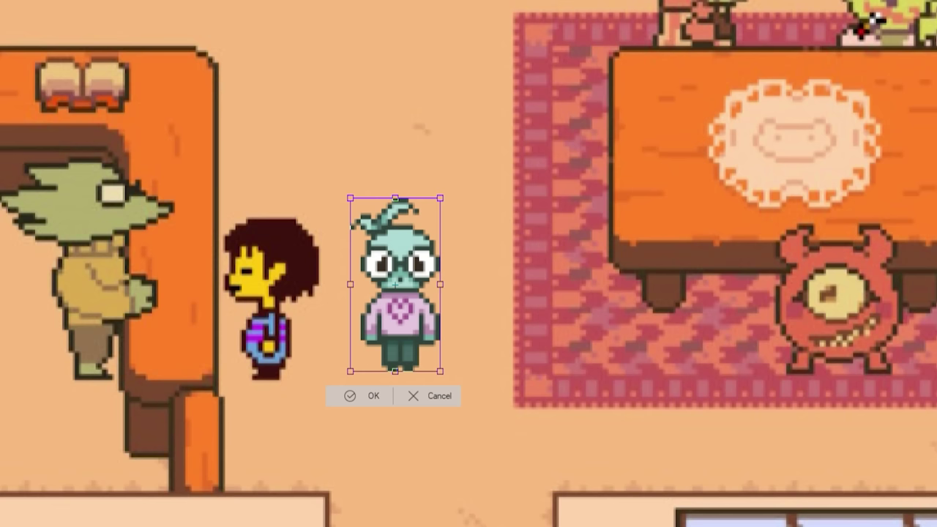